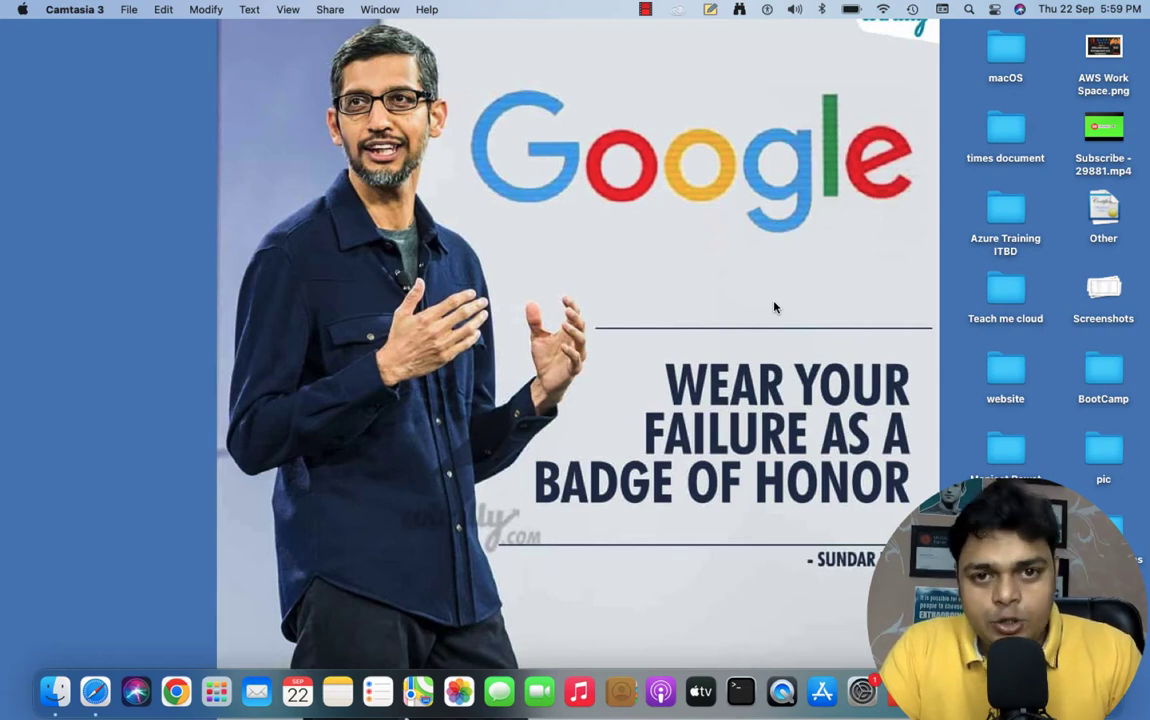
Move to the full-screen OneNote page titled Azure V-Net Peering
{"action": "key", "text": "ctrl+Right"}
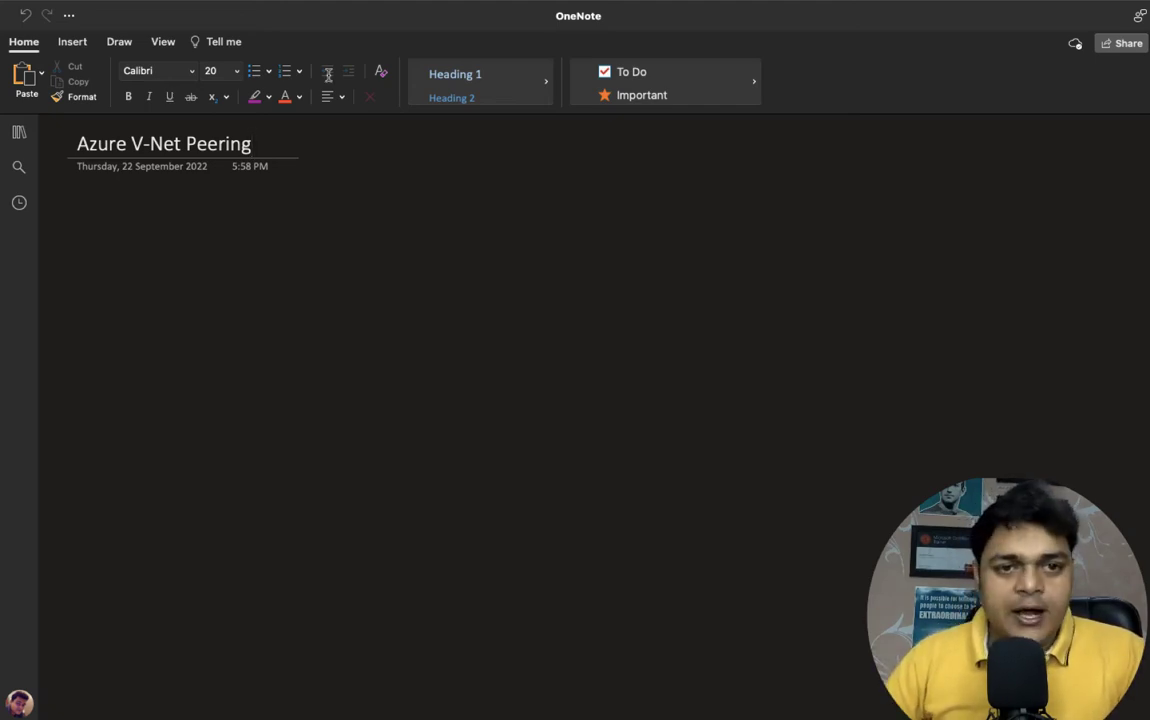
Draw a short green ink stroke above V-Net in the page title
{"action": "left_click", "coordinate": [119, 41]}
{"action": "left_click", "coordinate": [364, 83]}
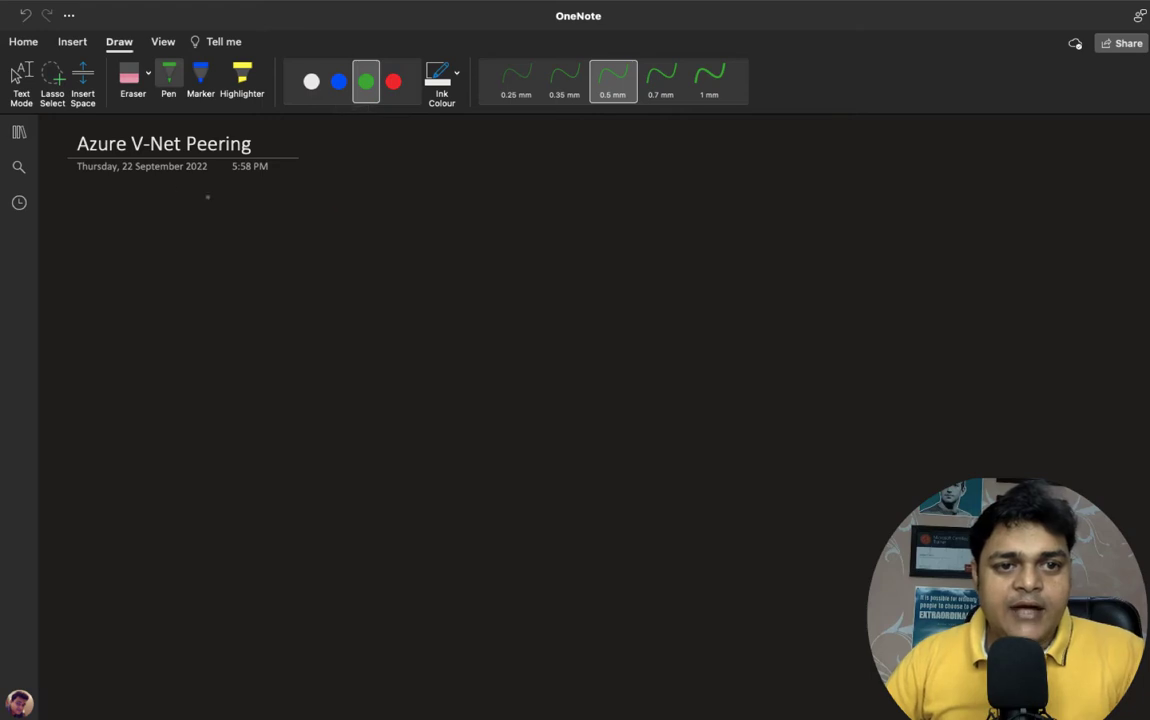
{"action": "left_click_drag", "start_coordinate": [129, 127], "coordinate": [197, 127]}
{"action": "key", "text": "Escape"}
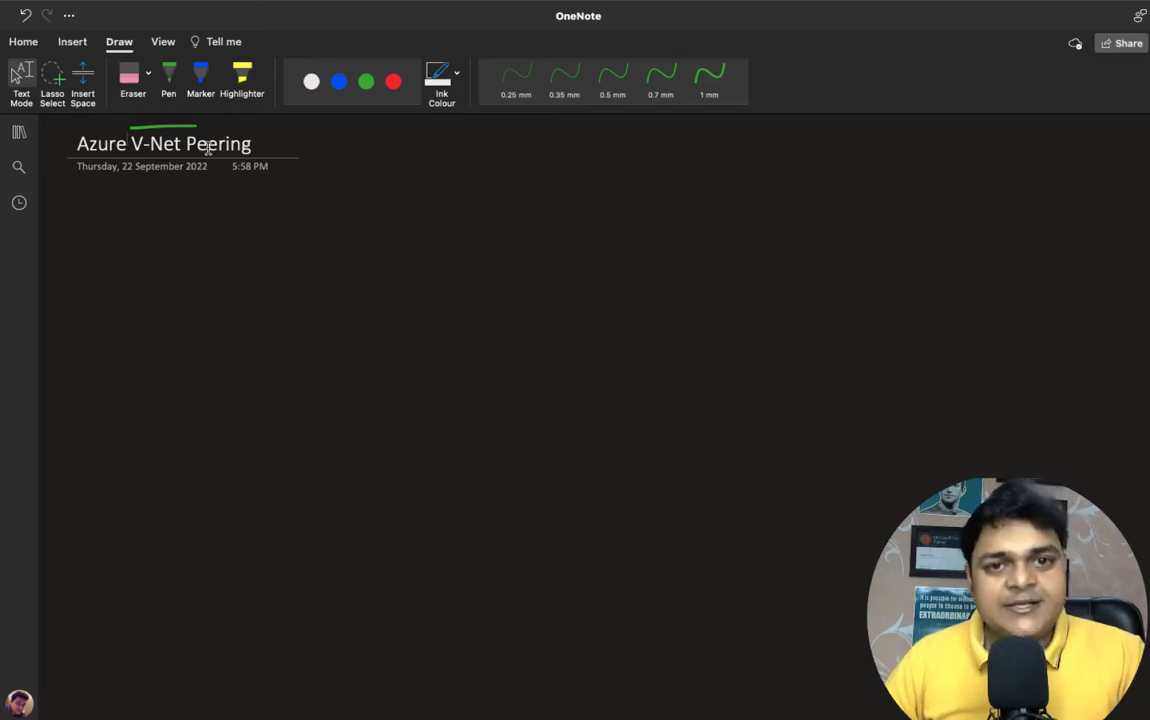
Switch the pen ink colour to red
{"action": "left_click", "coordinate": [366, 81]}
{"action": "left_click", "coordinate": [393, 81]}
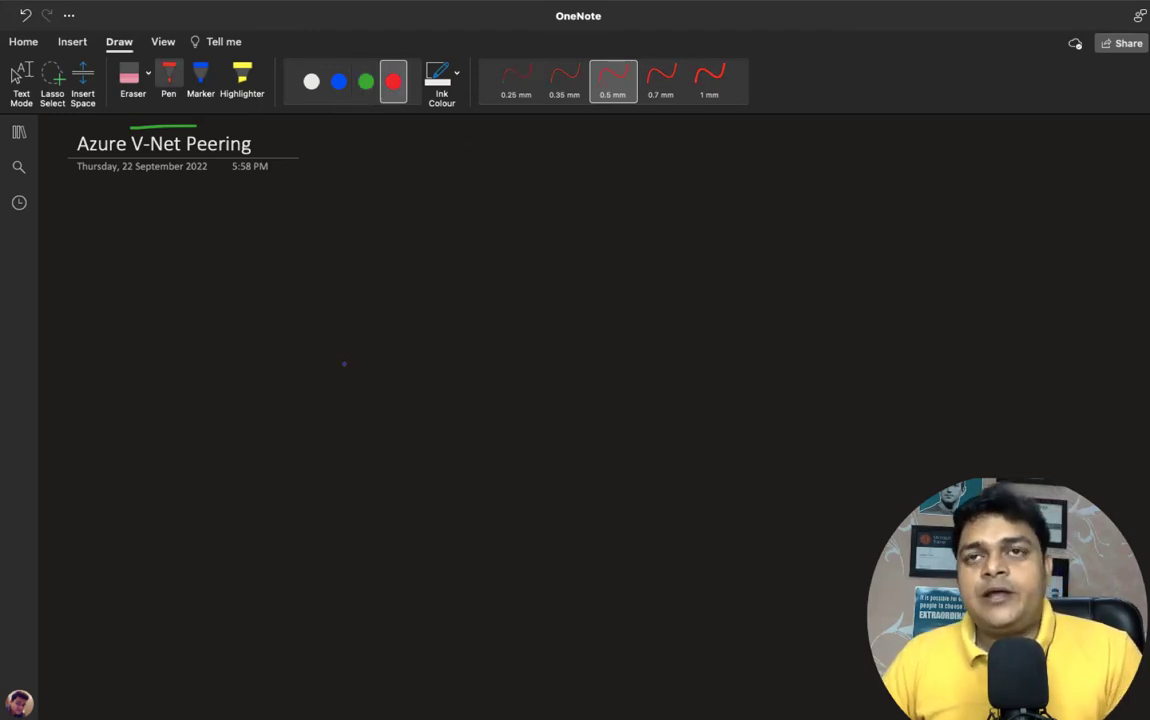
{"action": "key", "text": "Escape"}
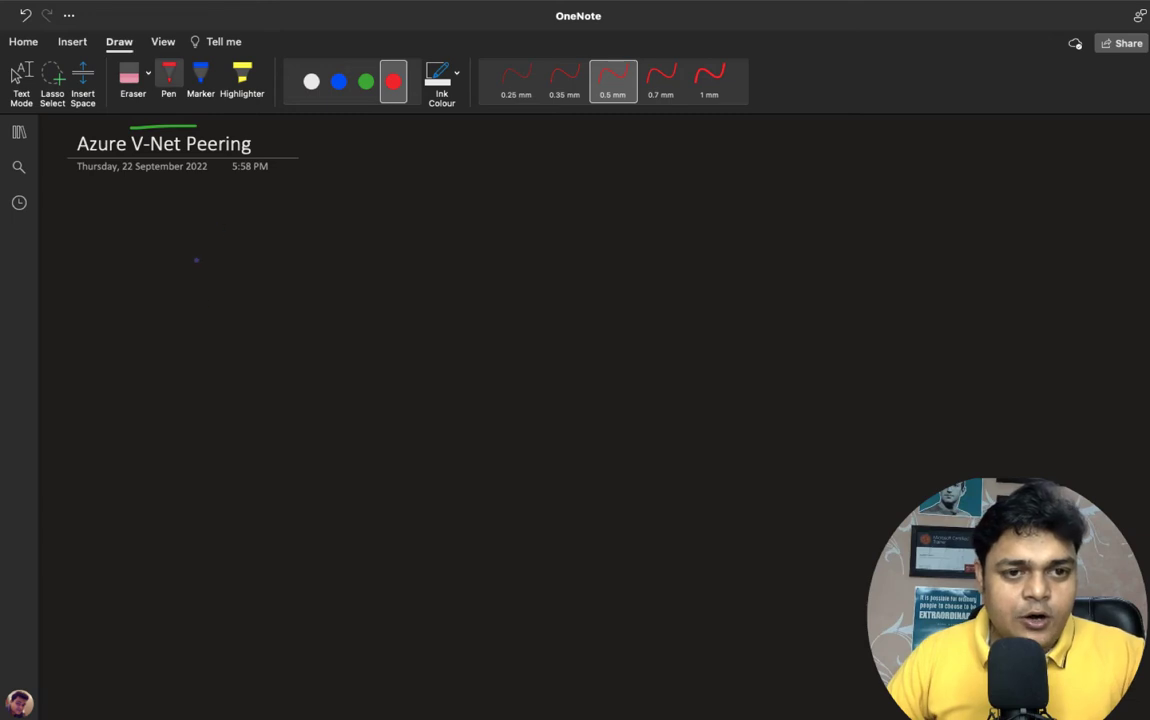
Draw a red class-v-net box and a green training v-net box beside it
{"action": "mouse_move", "coordinate": [172, 249]}
{"action": "left_mouse_down"}
{"action": "mouse_move", "coordinate": [170, 333]}
{"action": "mouse_move", "coordinate": [295, 249]}
{"action": "mouse_move", "coordinate": [292, 330]}
{"action": "mouse_move", "coordinate": [170, 336]}
{"action": "mouse_move", "coordinate": [180, 375]}
{"action": "mouse_move", "coordinate": [350, 355]}
{"action": "left_mouse_up"}
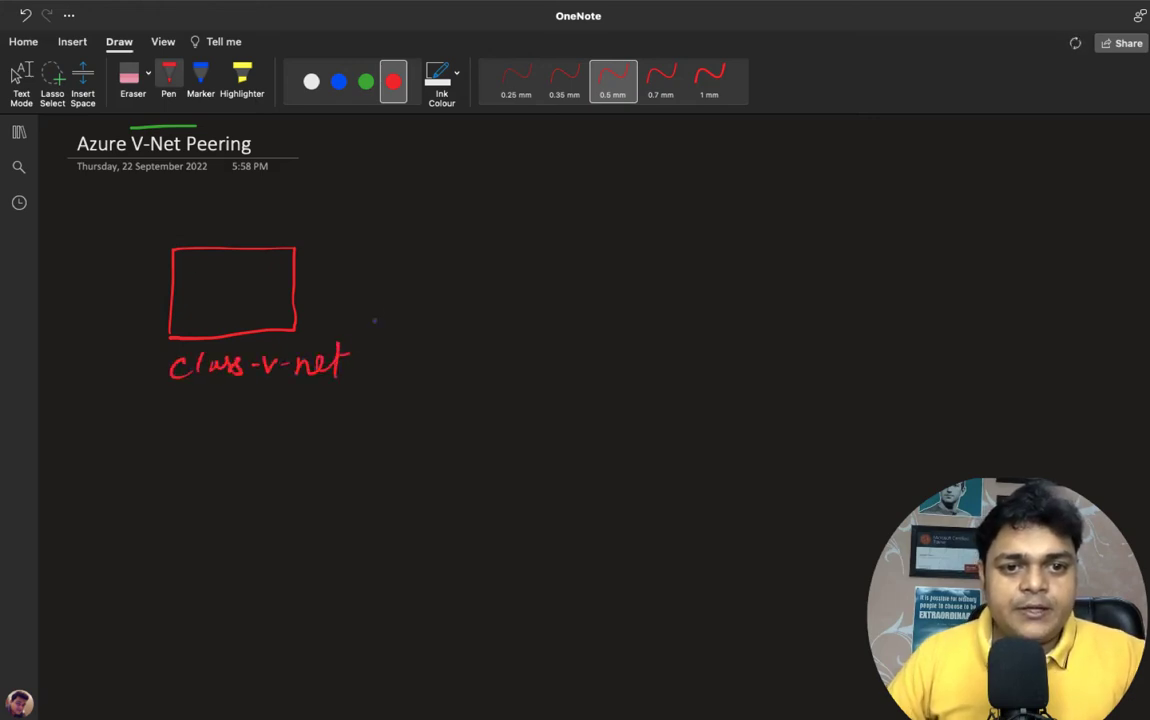
{"action": "left_click", "coordinate": [366, 82]}
{"action": "mouse_move", "coordinate": [650, 330]}
{"action": "left_mouse_down"}
{"action": "mouse_move", "coordinate": [649, 255]}
{"action": "mouse_move", "coordinate": [770, 249]}
{"action": "mouse_move", "coordinate": [732, 329]}
{"action": "mouse_move", "coordinate": [655, 329]}
{"action": "mouse_move", "coordinate": [663, 376]}
{"action": "mouse_move", "coordinate": [729, 370]}
{"action": "mouse_move", "coordinate": [736, 402]}
{"action": "mouse_move", "coordinate": [771, 362]}
{"action": "left_mouse_up"}
{"action": "left_click_drag", "start_coordinate": [776, 368], "coordinate": [826, 374]}
{"action": "mouse_move", "coordinate": [831, 355]}
{"action": "left_mouse_down"}
{"action": "mouse_move", "coordinate": [837, 376]}
{"action": "mouse_move", "coordinate": [848, 362]}
{"action": "left_mouse_up"}
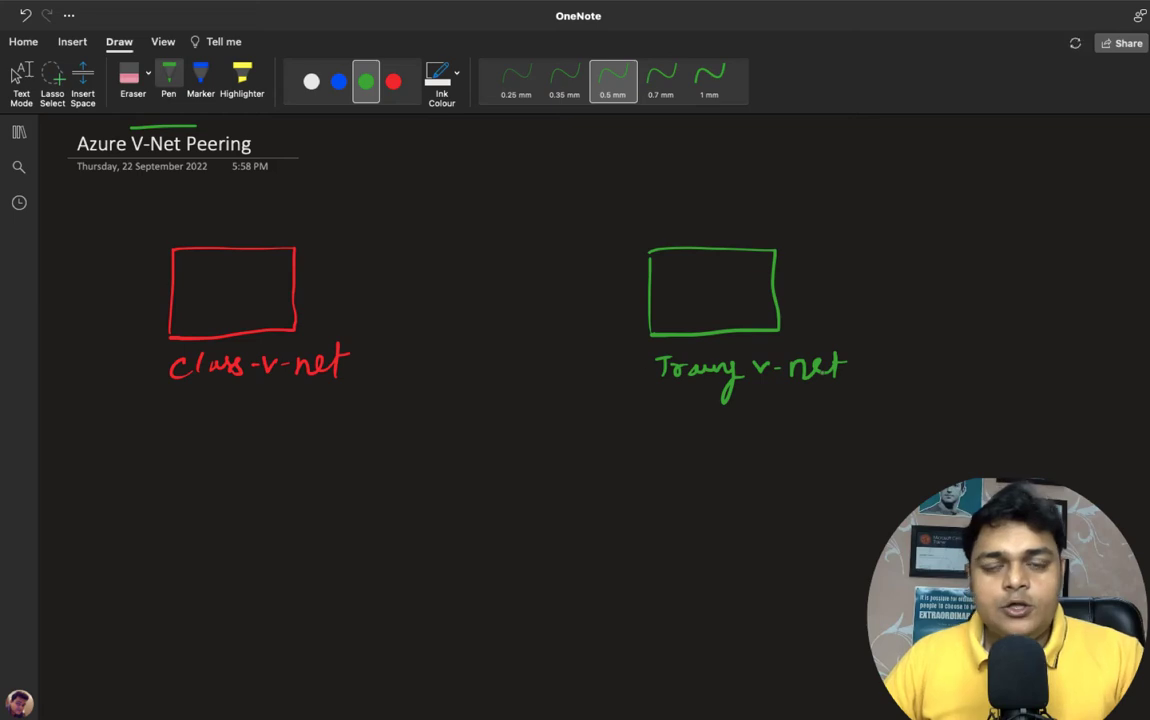
Write 192.168.1.0/25 in red under the class-v-net box
{"action": "left_click", "coordinate": [393, 82]}
{"action": "mouse_move", "coordinate": [173, 428]}
{"action": "left_mouse_down"}
{"action": "mouse_move", "coordinate": [174, 450]}
{"action": "mouse_move", "coordinate": [220, 442]}
{"action": "mouse_move", "coordinate": [188, 438]}
{"action": "mouse_move", "coordinate": [250, 449]}
{"action": "left_mouse_up"}
{"action": "left_click", "coordinate": [232, 437]}
{"action": "mouse_move", "coordinate": [269, 427]}
{"action": "left_mouse_down"}
{"action": "mouse_move", "coordinate": [264, 446]}
{"action": "mouse_move", "coordinate": [328, 428]}
{"action": "mouse_move", "coordinate": [343, 446]}
{"action": "mouse_move", "coordinate": [363, 422]}
{"action": "mouse_move", "coordinate": [376, 441]}
{"action": "left_mouse_up"}
{"action": "left_click", "coordinate": [291, 433]}
{"action": "left_click", "coordinate": [297, 434]}
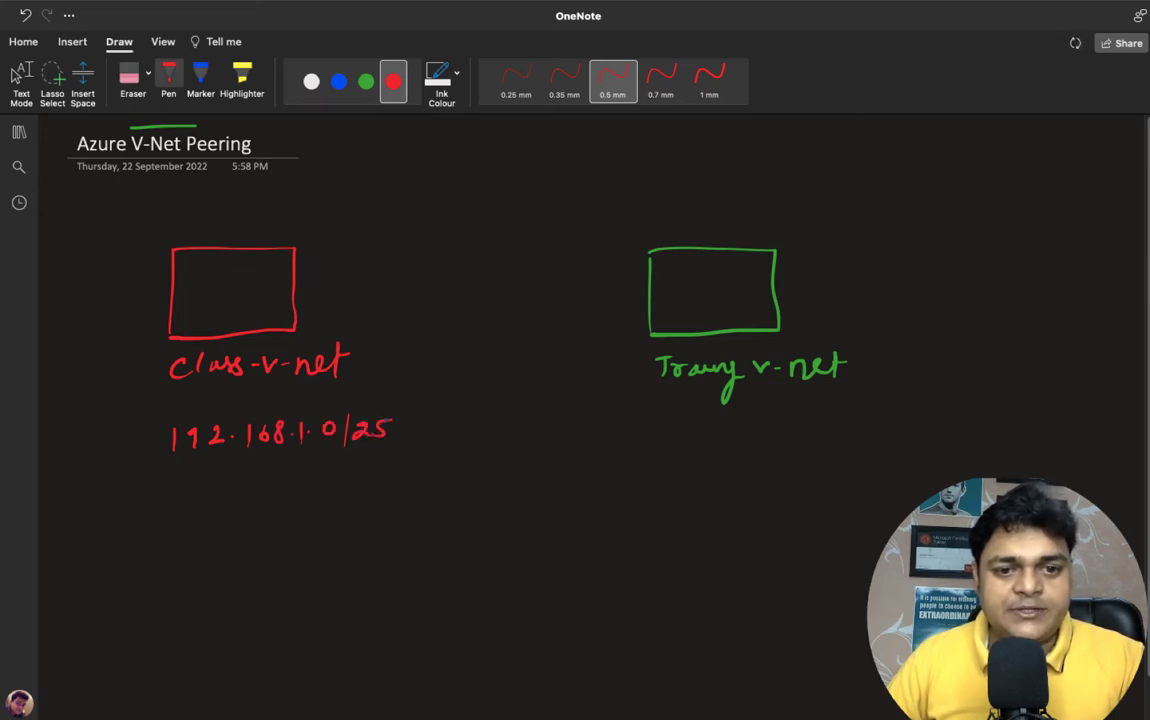
Write 172.16.1.0/25 in green under the training v-net box
{"action": "left_click", "coordinate": [366, 81]}
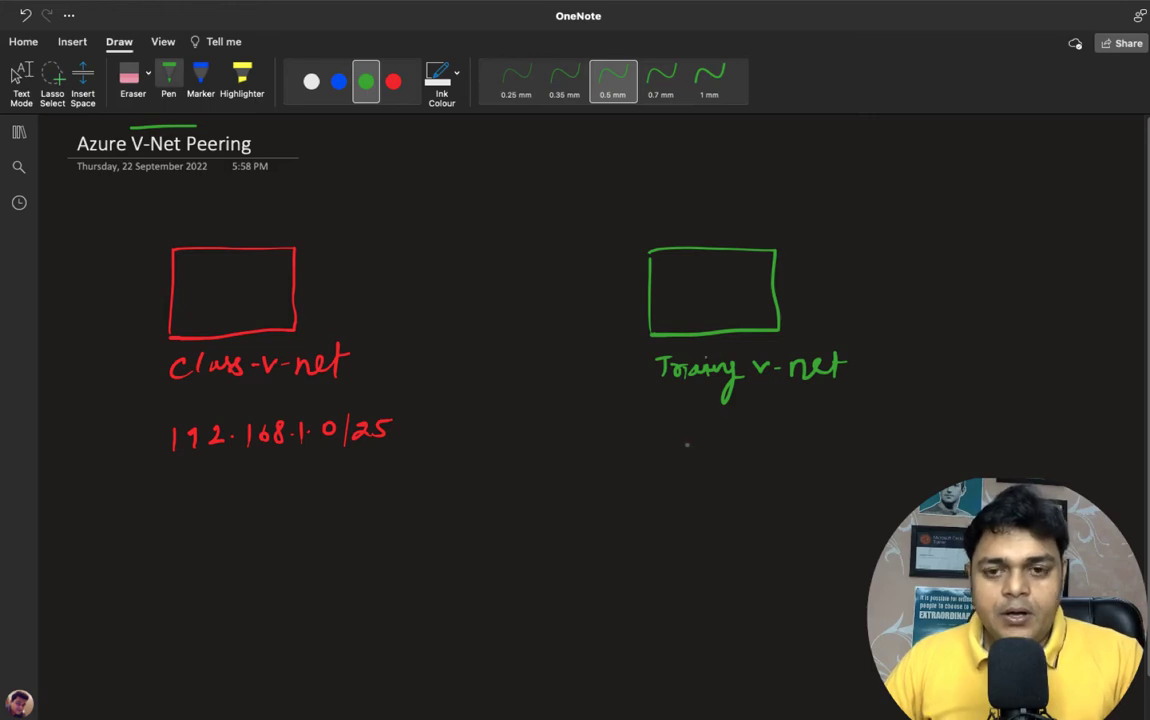
{"action": "mouse_move", "coordinate": [681, 424]}
{"action": "left_mouse_down"}
{"action": "mouse_move", "coordinate": [683, 451]}
{"action": "mouse_move", "coordinate": [762, 449]}
{"action": "left_mouse_up"}
{"action": "mouse_move", "coordinate": [777, 423]}
{"action": "left_mouse_down"}
{"action": "mouse_move", "coordinate": [771, 441]}
{"action": "mouse_move", "coordinate": [800, 450]}
{"action": "mouse_move", "coordinate": [828, 427]}
{"action": "mouse_move", "coordinate": [848, 452]}
{"action": "mouse_move", "coordinate": [890, 439]}
{"action": "mouse_move", "coordinate": [893, 450]}
{"action": "left_mouse_up"}
{"action": "left_click", "coordinate": [812, 436]}
{"action": "left_click_drag", "start_coordinate": [891, 425], "coordinate": [904, 424]}
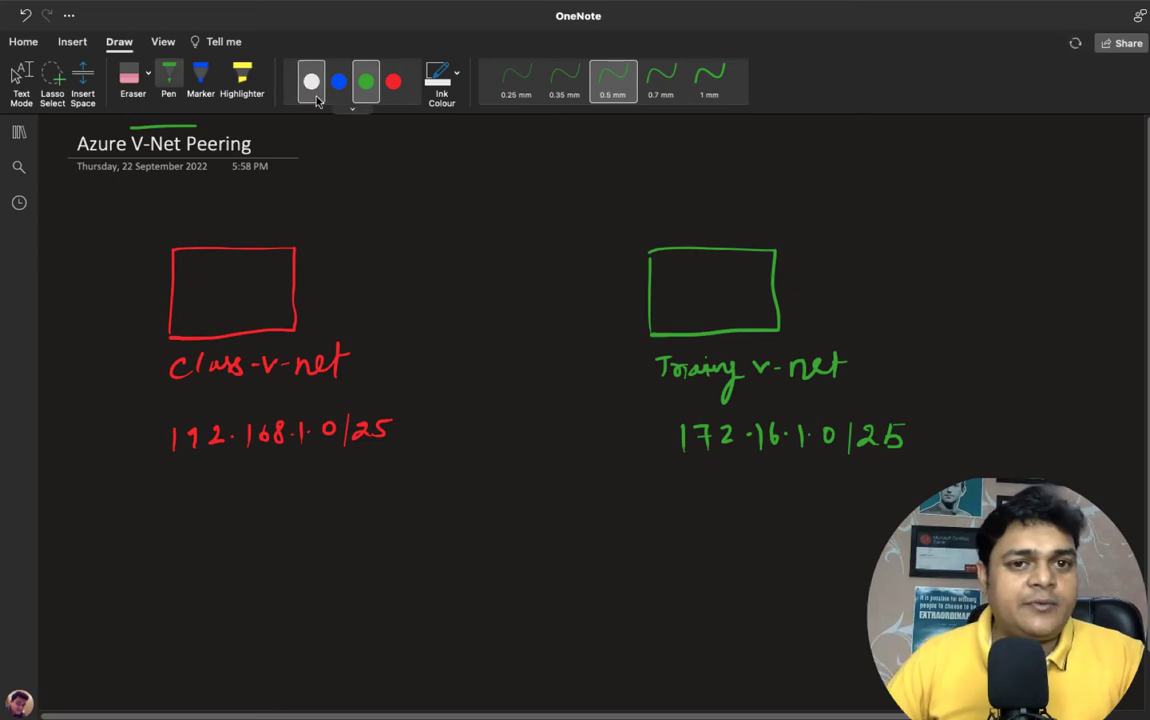
{"action": "left_click", "coordinate": [393, 81]}
Draw a white computer under each of the two network boxes
{"action": "left_click", "coordinate": [311, 81]}
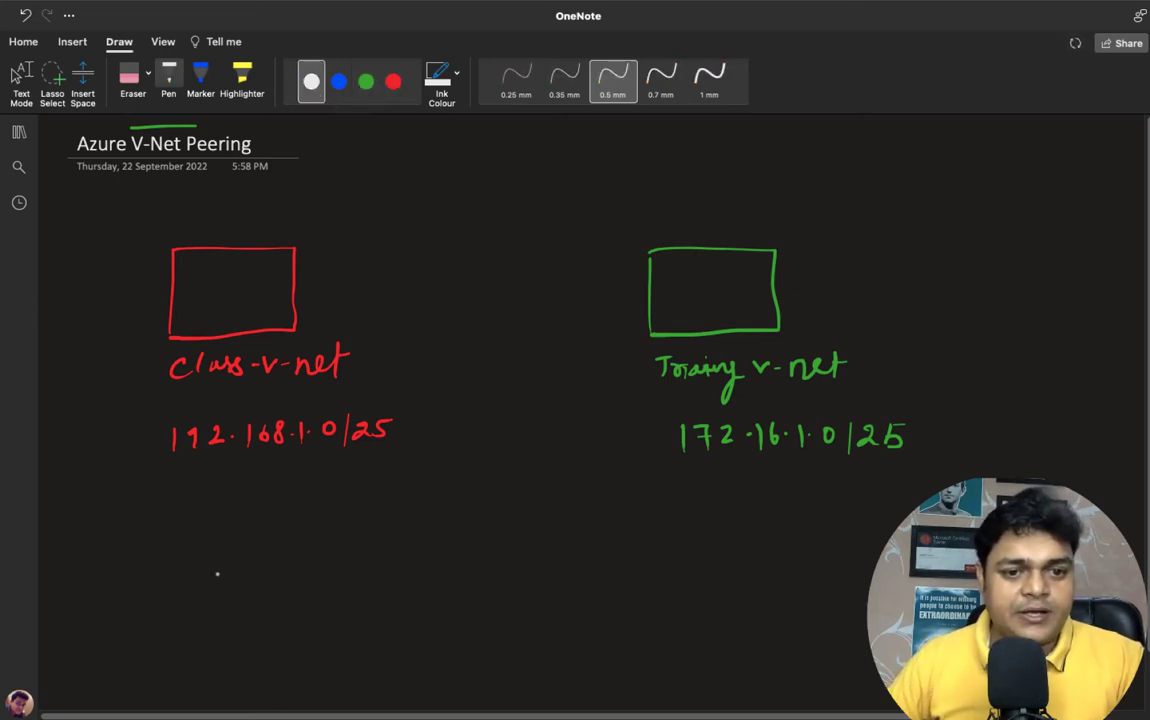
{"action": "mouse_move", "coordinate": [212, 542]}
{"action": "left_mouse_down"}
{"action": "mouse_move", "coordinate": [212, 585]}
{"action": "mouse_move", "coordinate": [254, 588]}
{"action": "mouse_move", "coordinate": [232, 598]}
{"action": "left_mouse_up"}
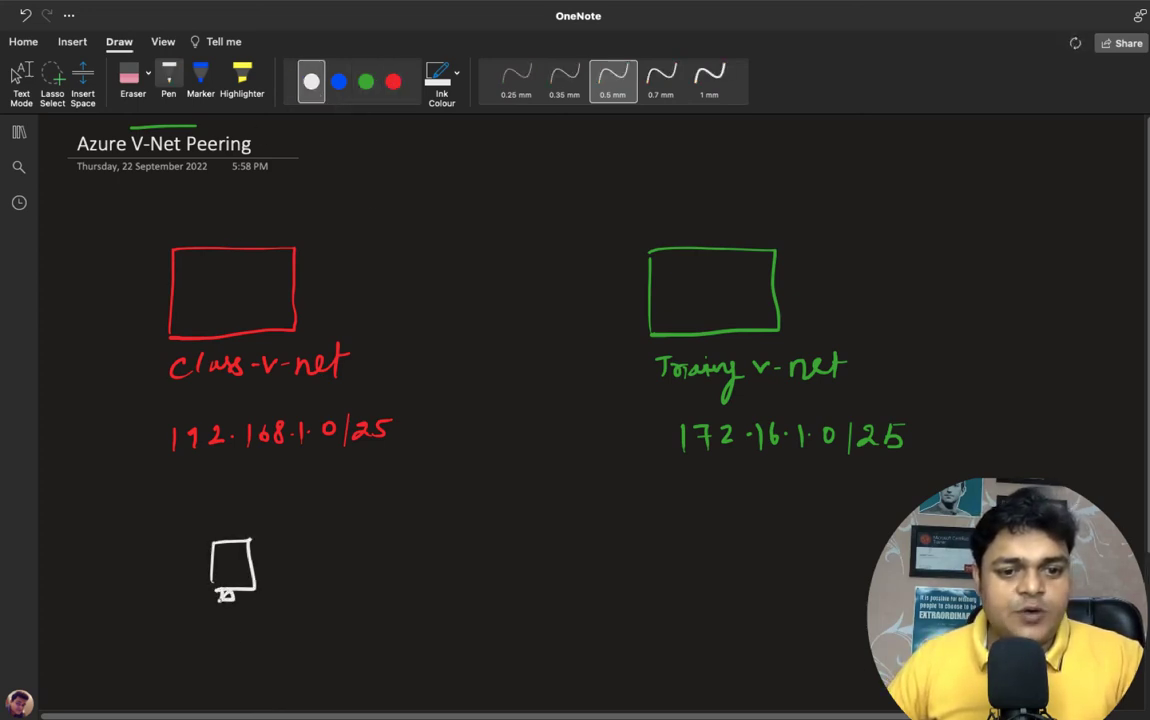
{"action": "mouse_move", "coordinate": [761, 513]}
{"action": "left_mouse_down"}
{"action": "mouse_move", "coordinate": [761, 548]}
{"action": "mouse_move", "coordinate": [798, 550]}
{"action": "mouse_move", "coordinate": [785, 565]}
{"action": "left_mouse_up"}
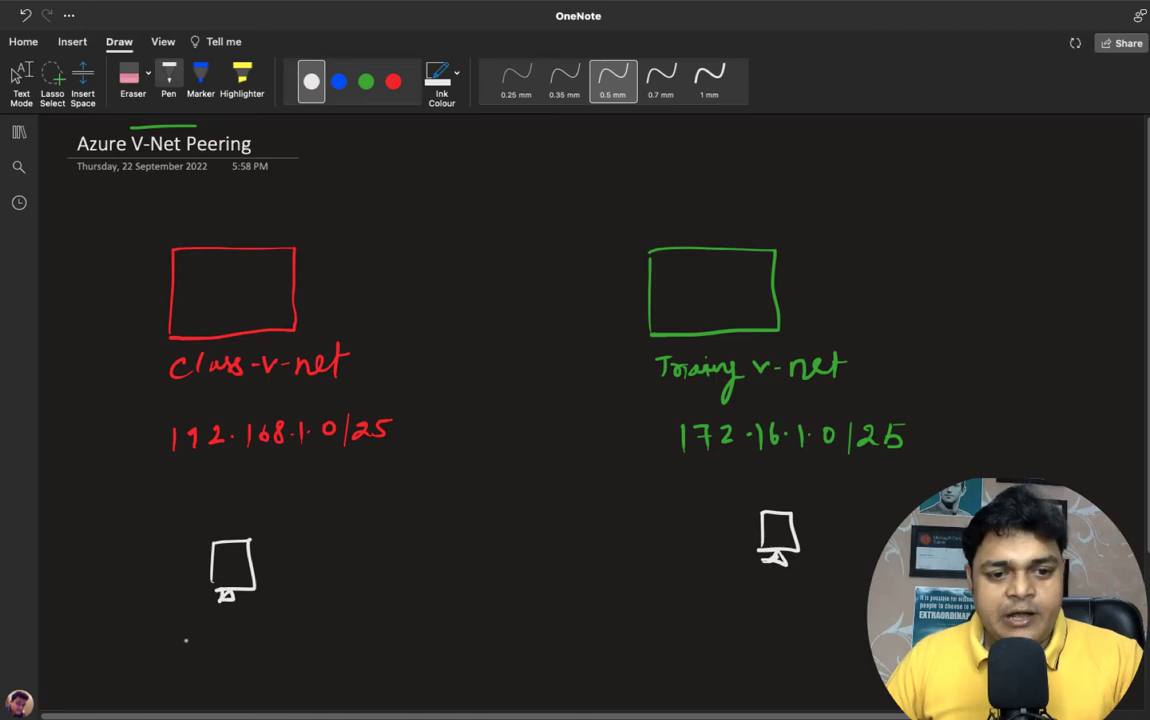
Label the left computer 192.168.1.4 and start the right computer's address
{"action": "mouse_move", "coordinate": [183, 639]}
{"action": "left_mouse_down"}
{"action": "mouse_move", "coordinate": [183, 653]}
{"action": "mouse_move", "coordinate": [266, 650]}
{"action": "mouse_move", "coordinate": [270, 637]}
{"action": "mouse_move", "coordinate": [324, 652]}
{"action": "left_mouse_up"}
{"action": "left_click", "coordinate": [234, 645]}
{"action": "left_click", "coordinate": [283, 645]}
{"action": "left_click", "coordinate": [307, 645]}
{"action": "mouse_move", "coordinate": [763, 612]}
{"action": "left_mouse_down"}
{"action": "mouse_move", "coordinate": [763, 635]}
{"action": "mouse_move", "coordinate": [787, 632]}
{"action": "mouse_move", "coordinate": [800, 613]}
{"action": "mouse_move", "coordinate": [812, 632]}
{"action": "mouse_move", "coordinate": [857, 626]}
{"action": "left_mouse_up"}
{"action": "left_click", "coordinate": [823, 626]}
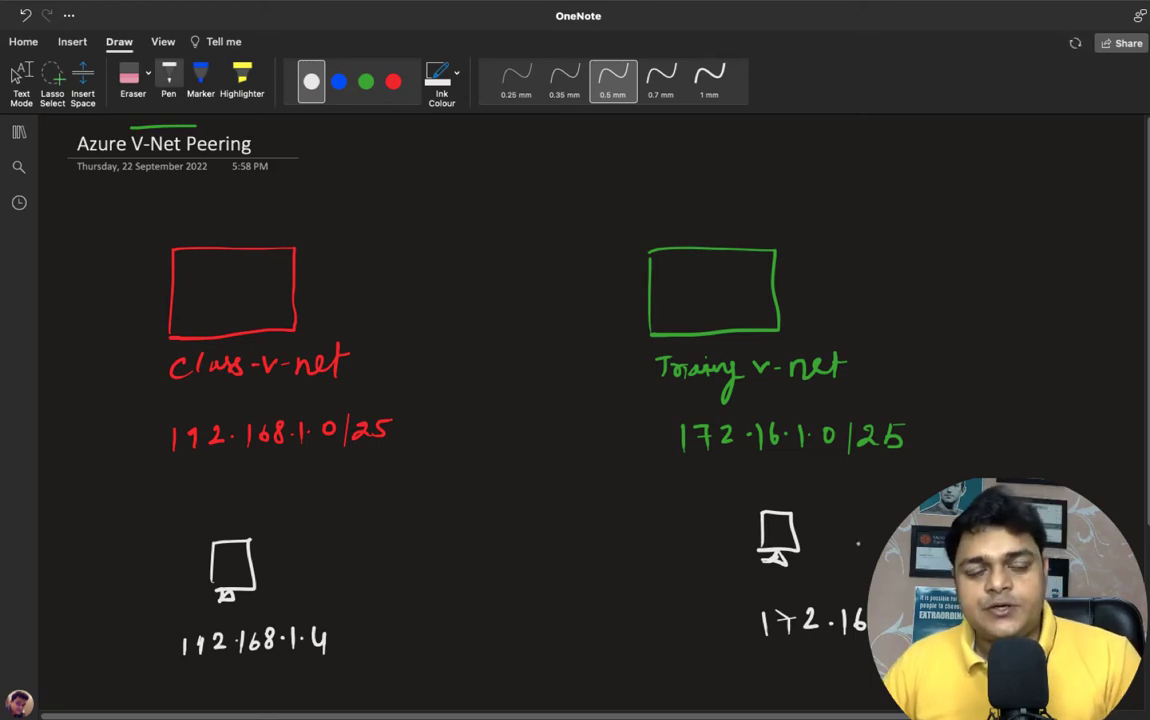
Draw a line connecting the two computers
{"action": "mouse_move", "coordinate": [272, 566]}
{"action": "left_mouse_down"}
{"action": "mouse_move", "coordinate": [475, 527]}
{"action": "mouse_move", "coordinate": [762, 537]}
{"action": "left_mouse_up"}
{"action": "left_click_drag", "start_coordinate": [272, 566], "coordinate": [258, 569]}
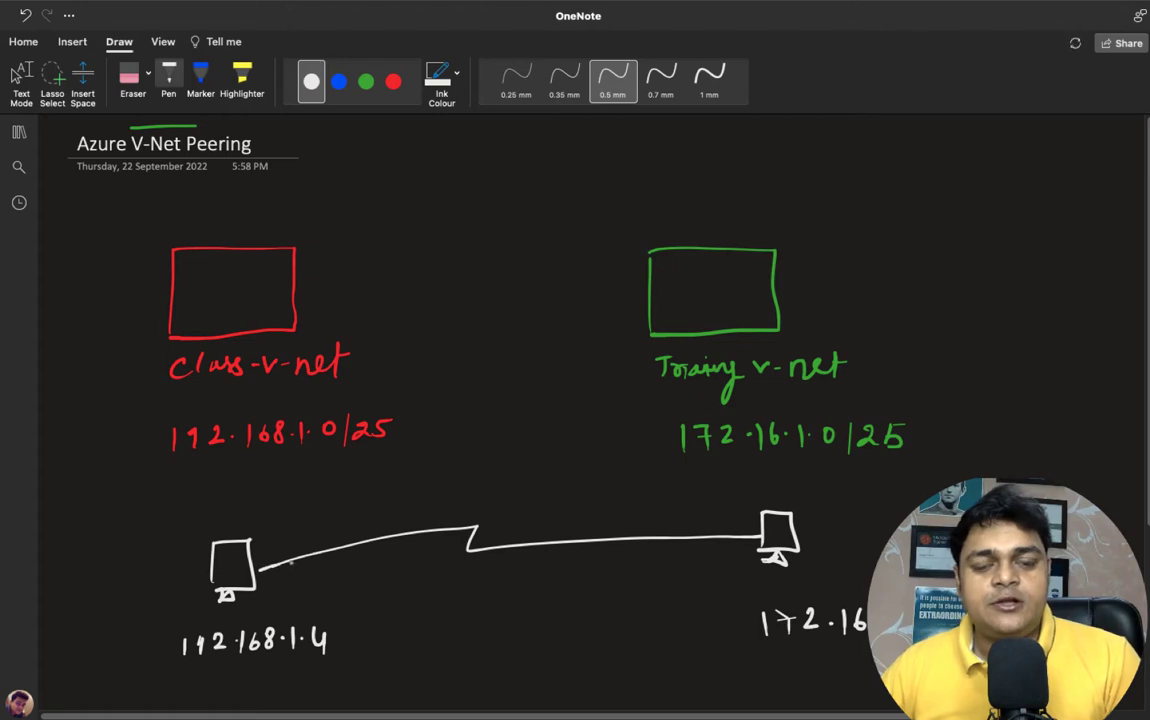
{"action": "left_click", "coordinate": [393, 81]}
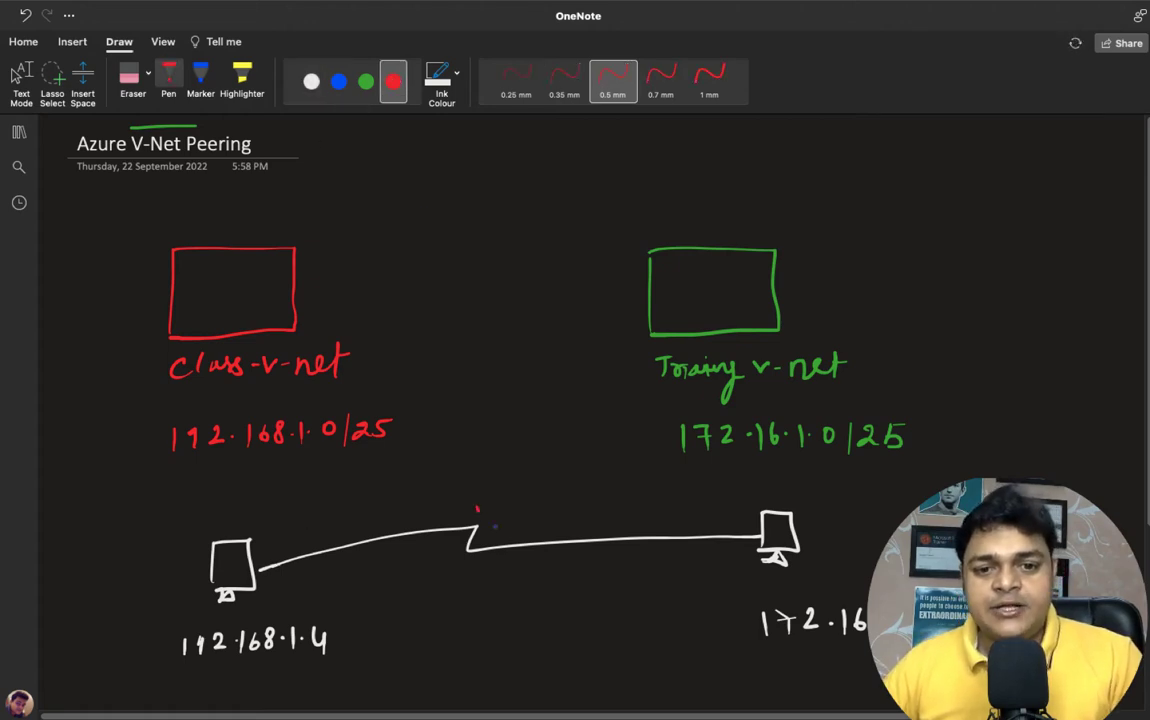
Cross out the connecting line with a red X and write Peering beneath it
{"action": "left_click_drag", "start_coordinate": [477, 508], "coordinate": [522, 549]}
{"action": "left_click_drag", "start_coordinate": [510, 507], "coordinate": [490, 562]}
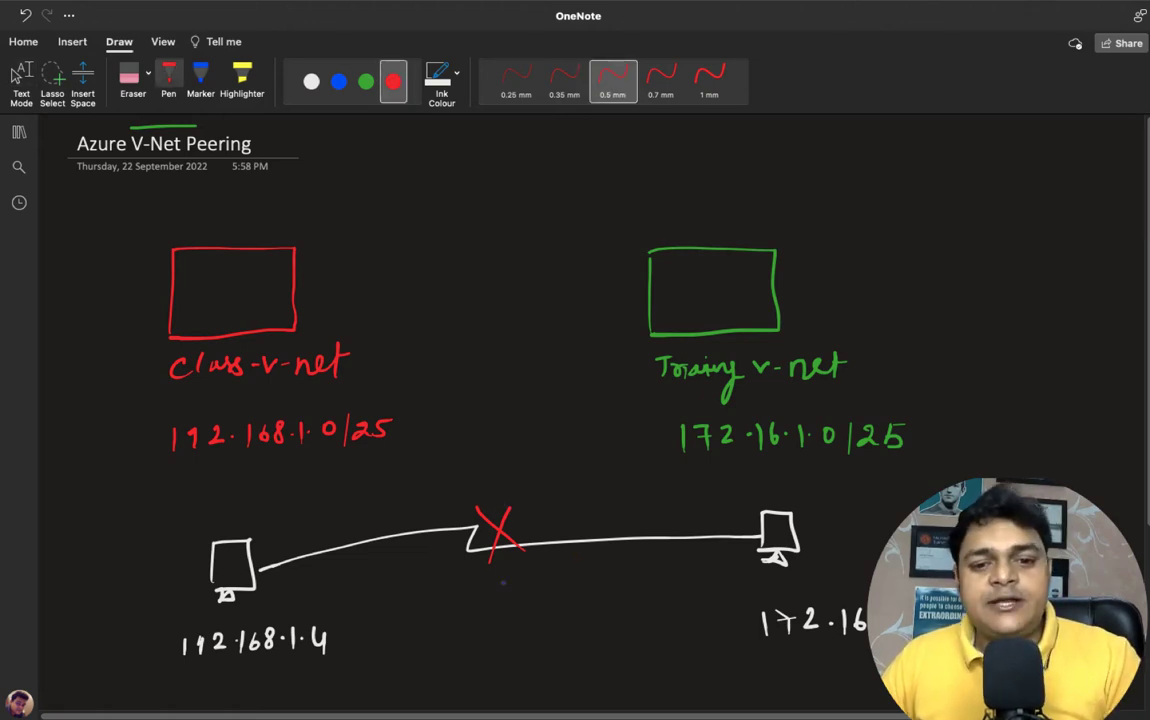
{"action": "left_click_drag", "start_coordinate": [497, 610], "coordinate": [622, 611]}
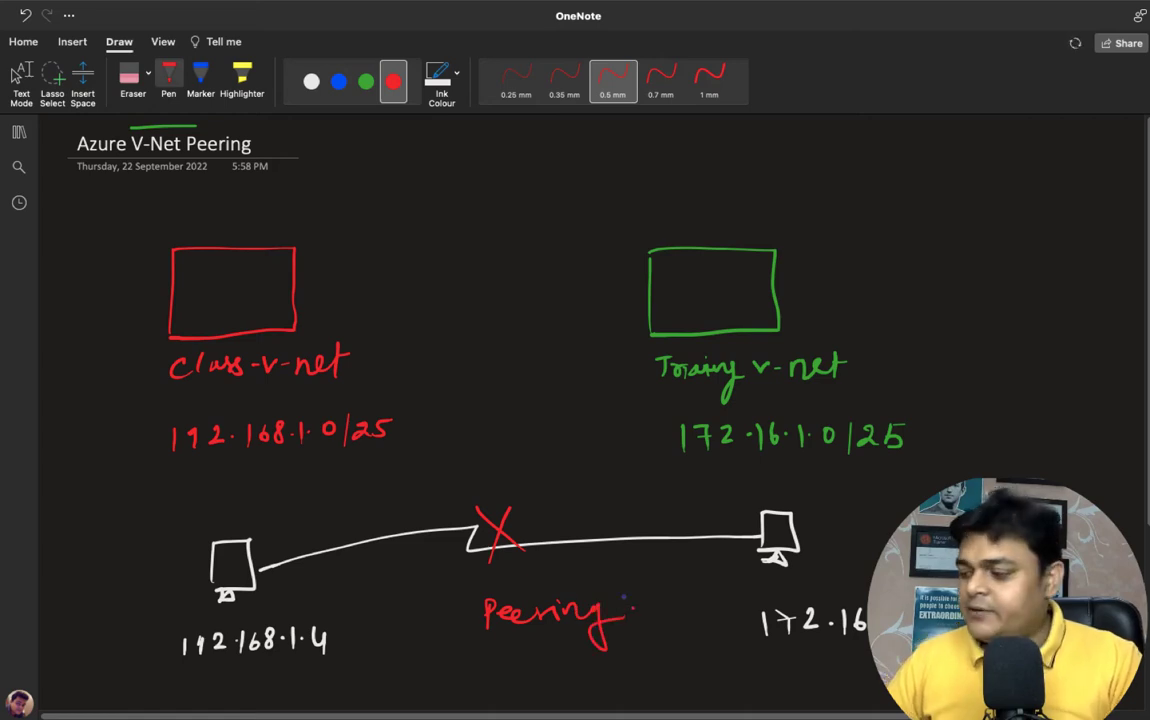
{"action": "left_click", "coordinate": [19, 78]}
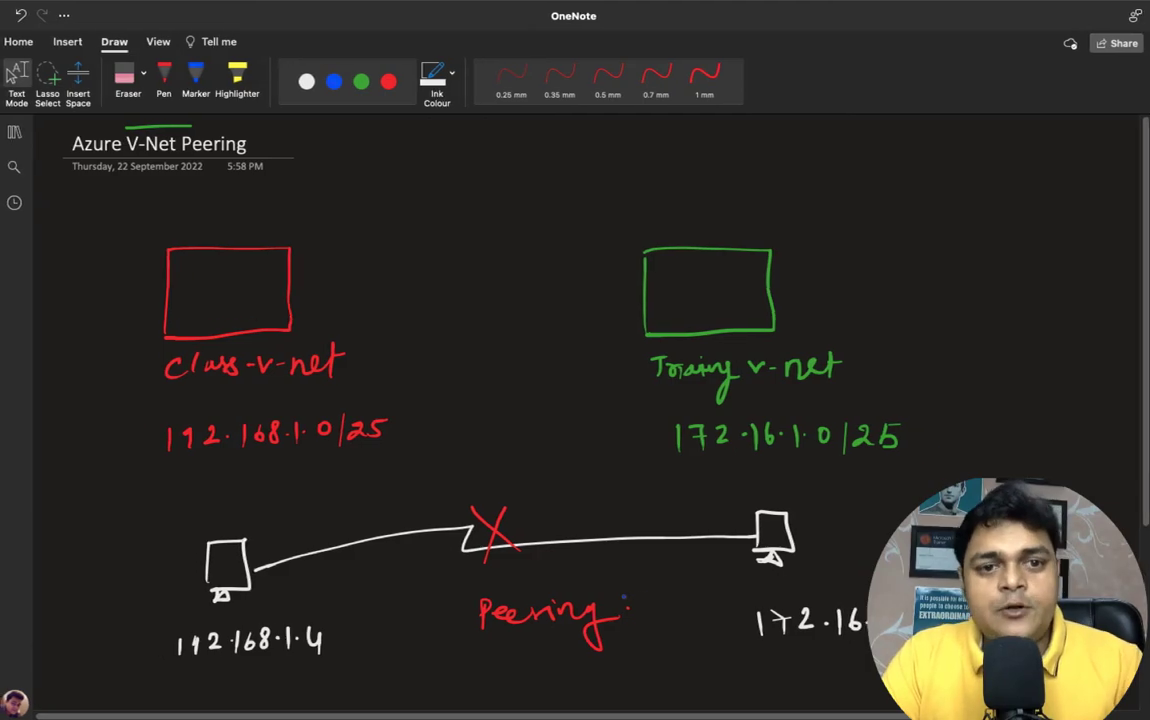
Switch desktops from OneNote to Microsoft Remote Desktop
{"action": "key", "text": "ctrl+Left"}
{"action": "key", "text": "ctrl+Right"}
{"action": "key", "text": "ctrl+Left"}
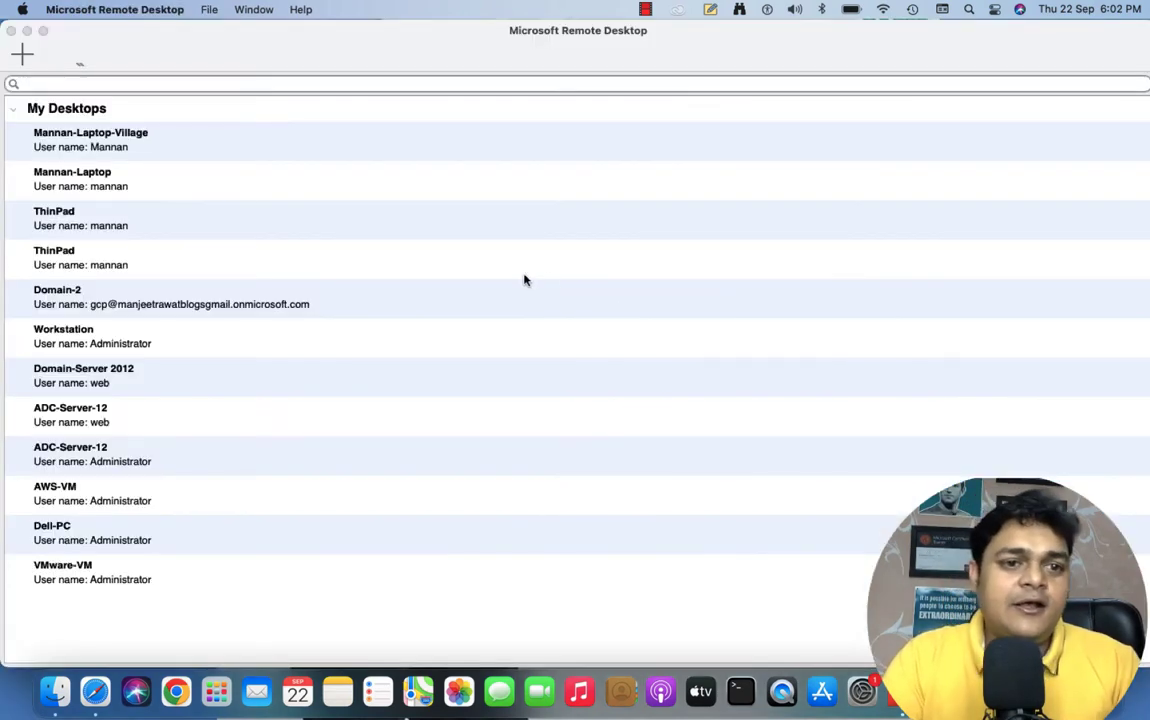
Connect to the Workstation saved PC, accepting its certificate warning
{"action": "left_click", "coordinate": [73, 337]}
{"action": "double_click", "coordinate": [73, 337]}
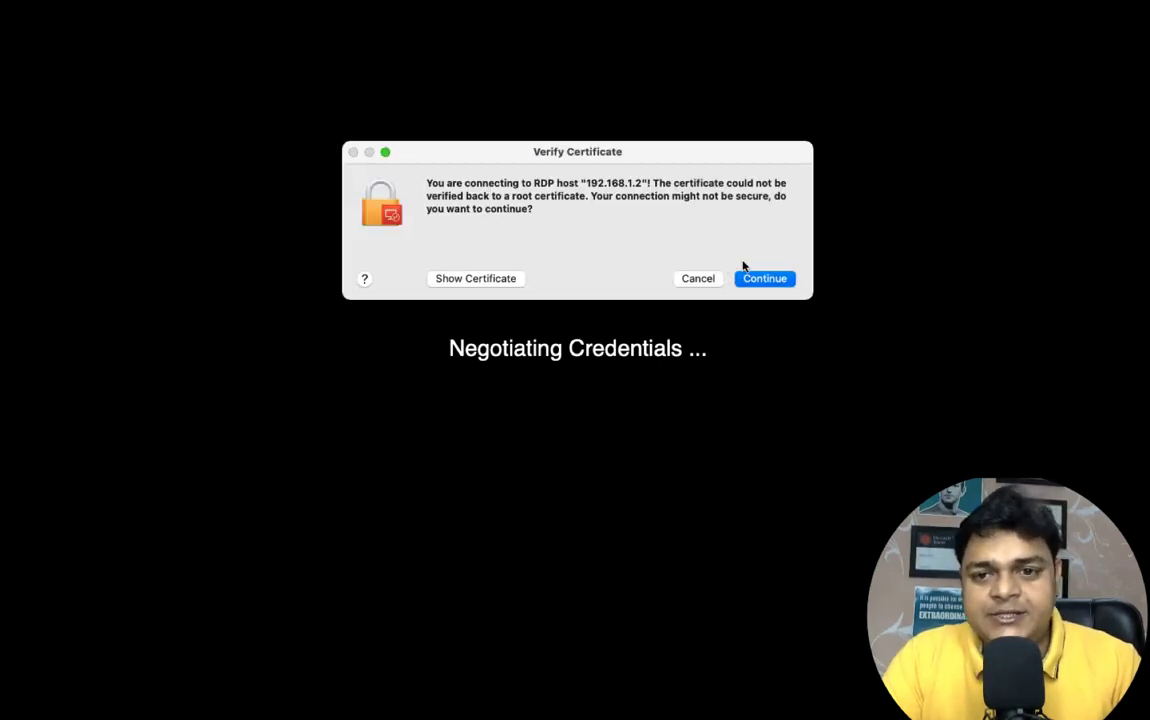
{"action": "left_click", "coordinate": [772, 278]}
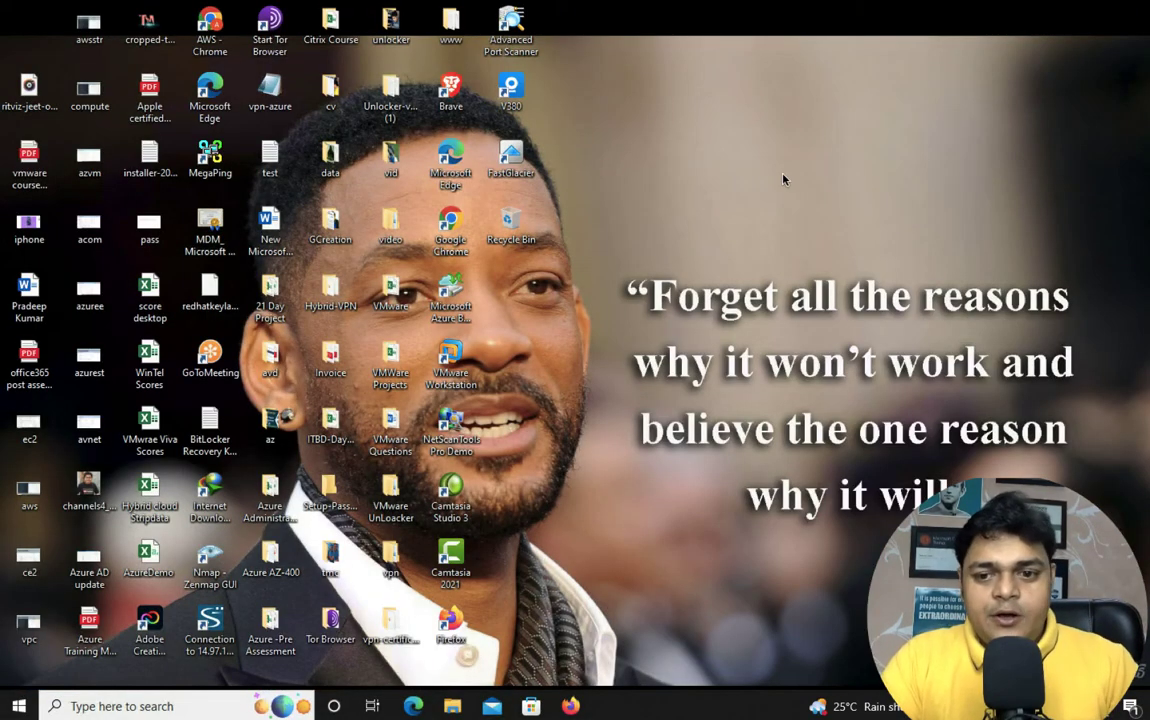
Refresh the remote Windows desktop from its context menu
{"action": "right_click", "coordinate": [784, 179]}
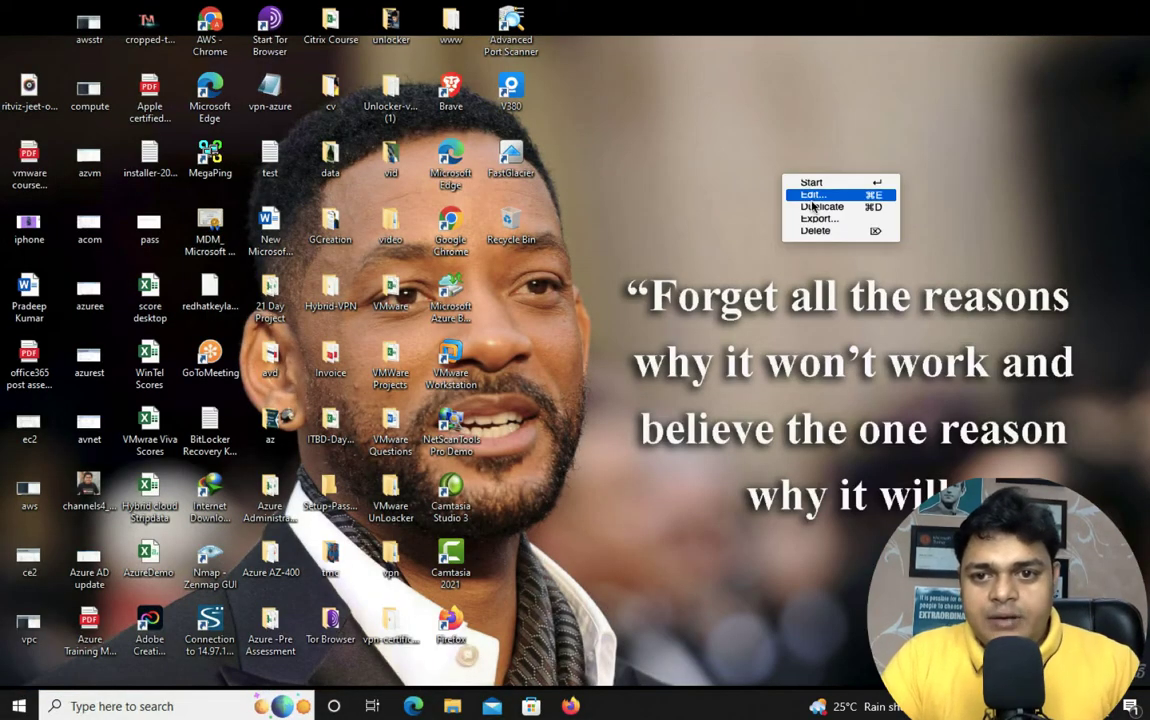
{"action": "left_click", "coordinate": [781, 157]}
{"action": "right_click", "coordinate": [784, 221]}
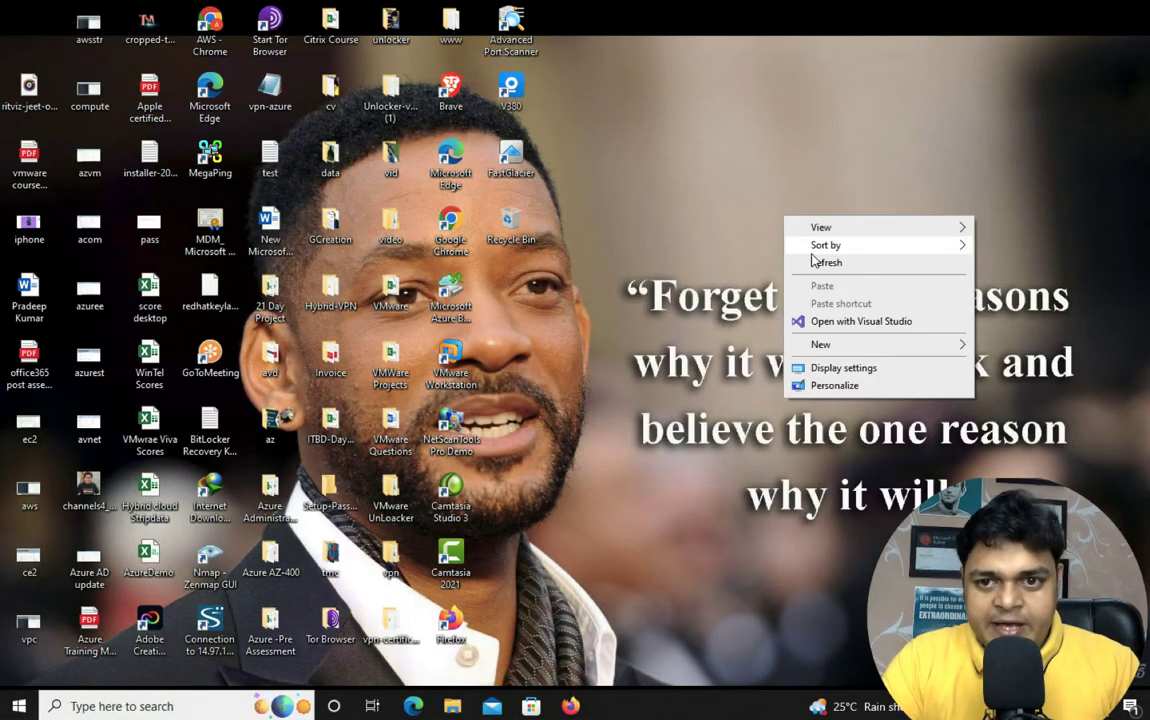
{"action": "left_click", "coordinate": [790, 259]}
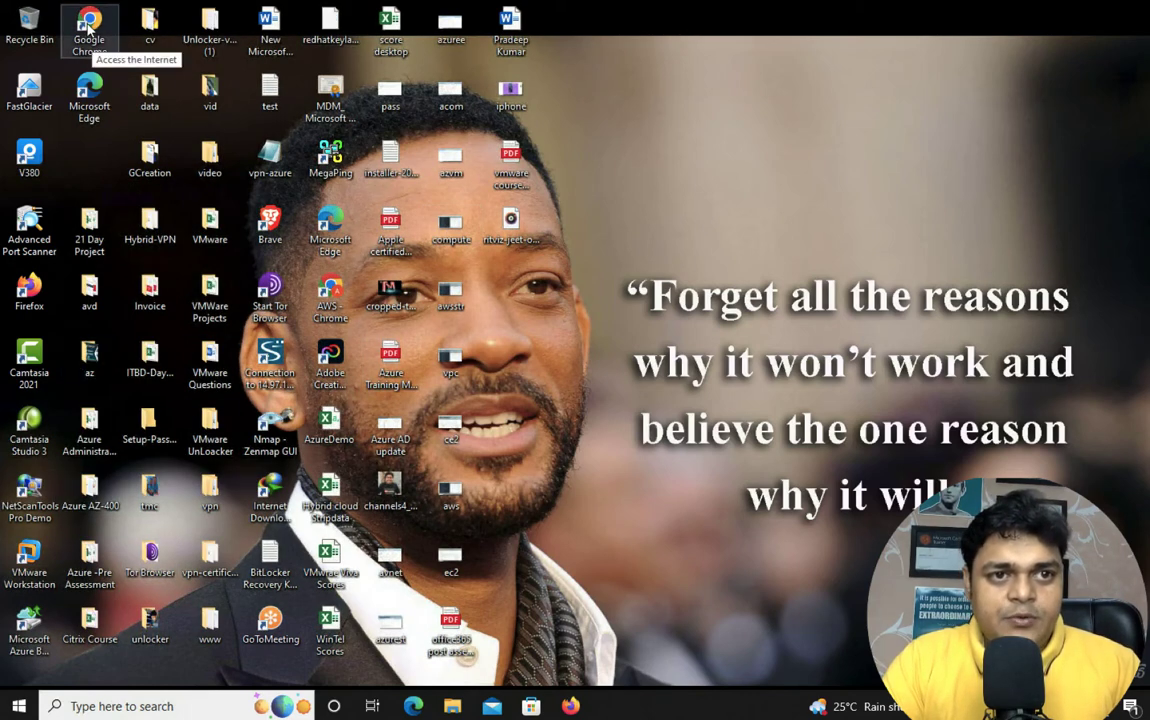
Launch Chrome with the Teach Me Cloud profile and load the Azure portal
{"action": "double_click", "coordinate": [89, 20]}
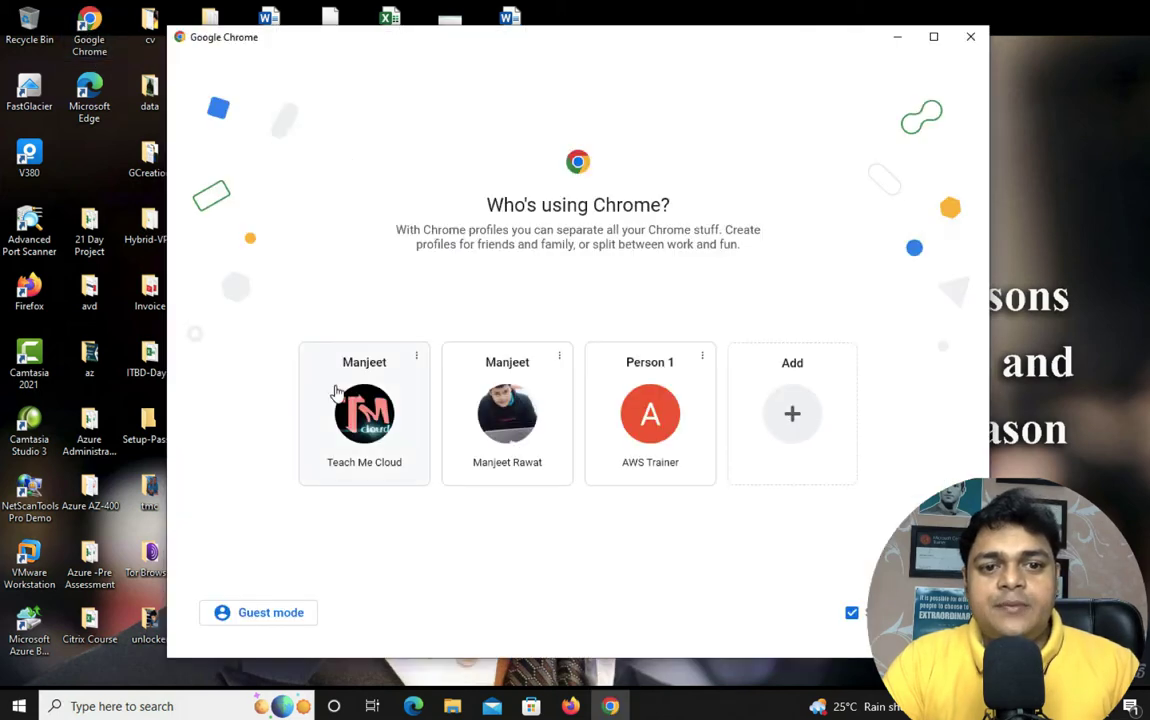
{"action": "left_click", "coordinate": [305, 358]}
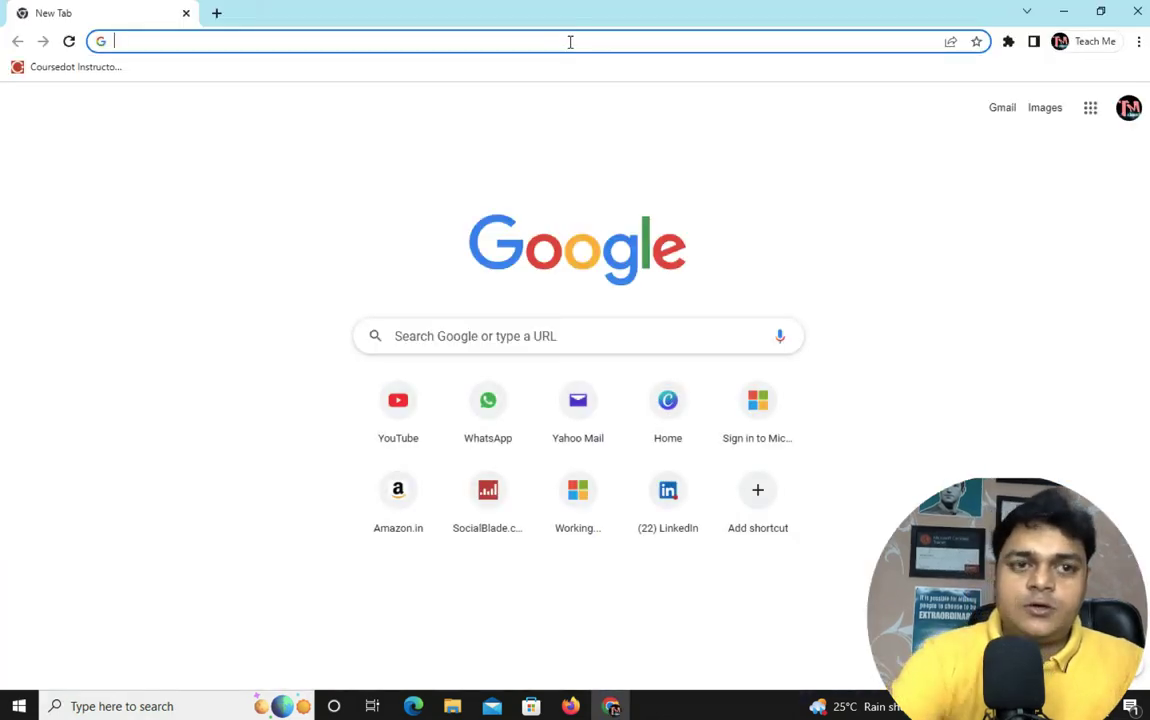
{"action": "type", "text": "portal.azure.com"}
{"action": "key", "text": "Return"}
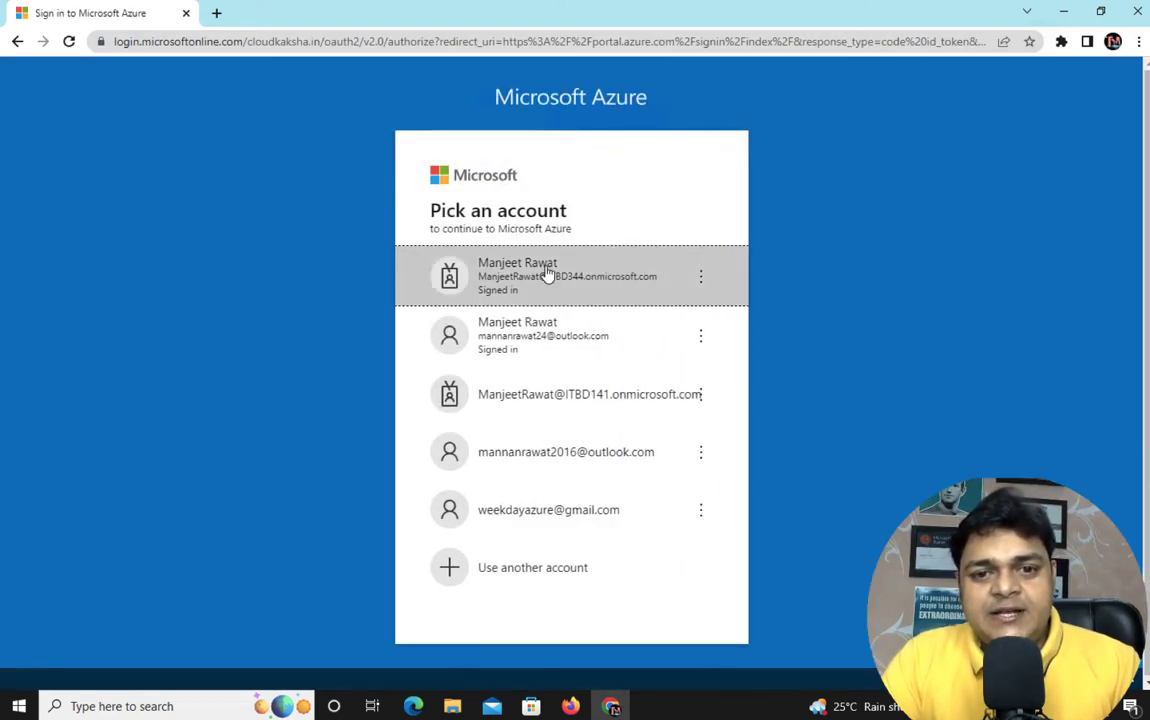
Sign in with the second account and open All resources from All services
{"action": "left_click", "coordinate": [545, 328]}
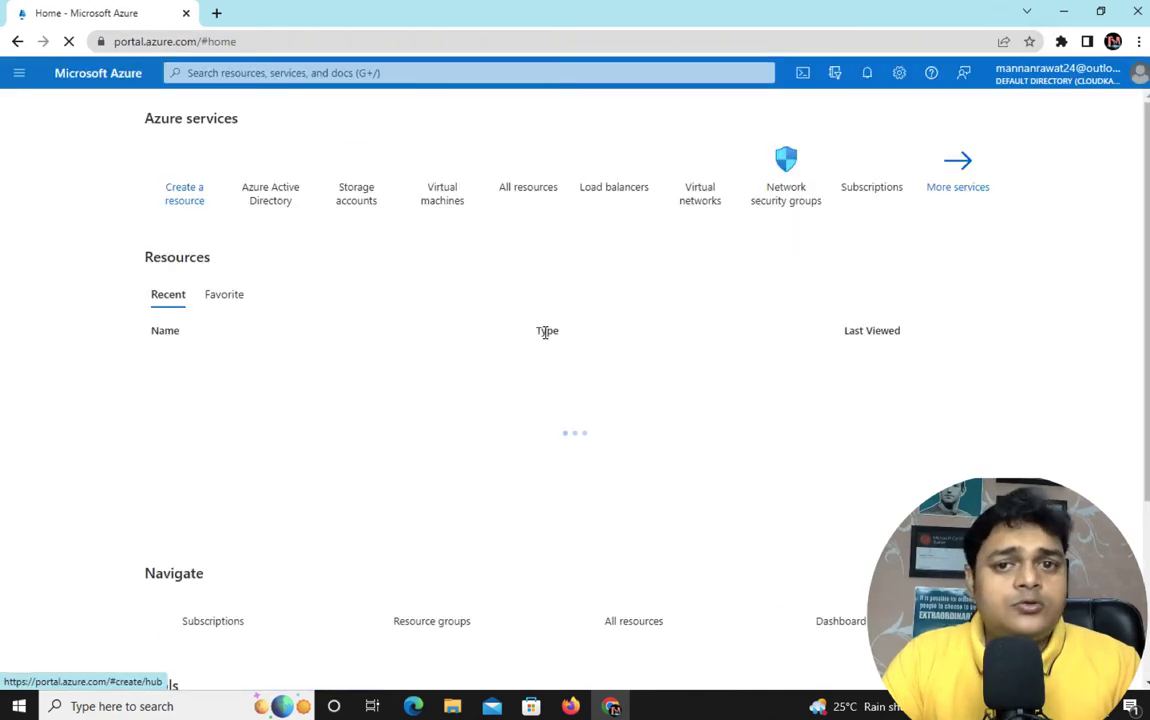
{"action": "left_click", "coordinate": [980, 165]}
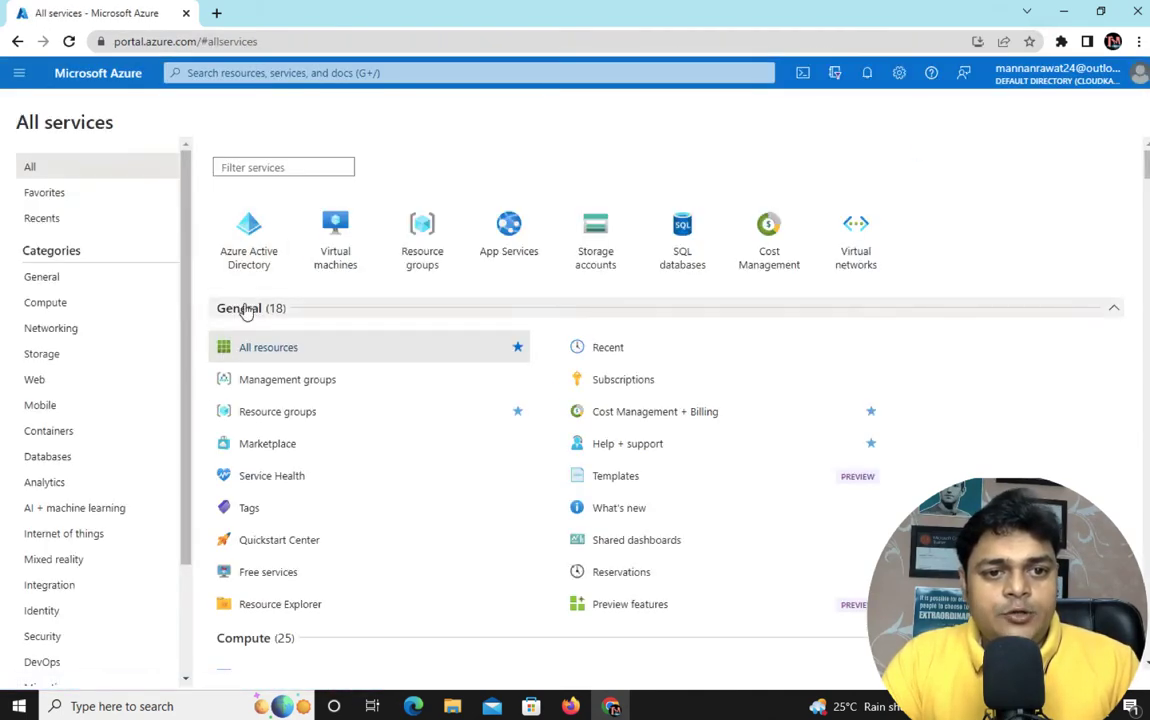
{"action": "left_click", "coordinate": [256, 354]}
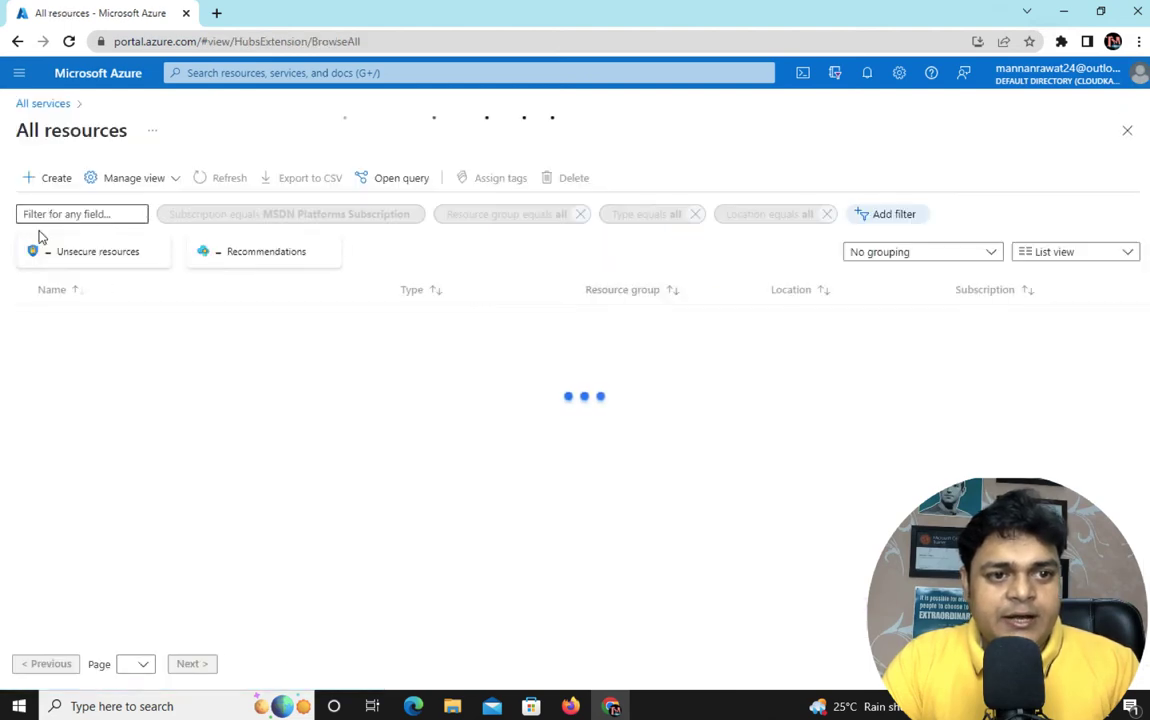
Force-delete all 25 selected resources, confirming with 'yes'
{"action": "left_click", "coordinate": [24, 289]}
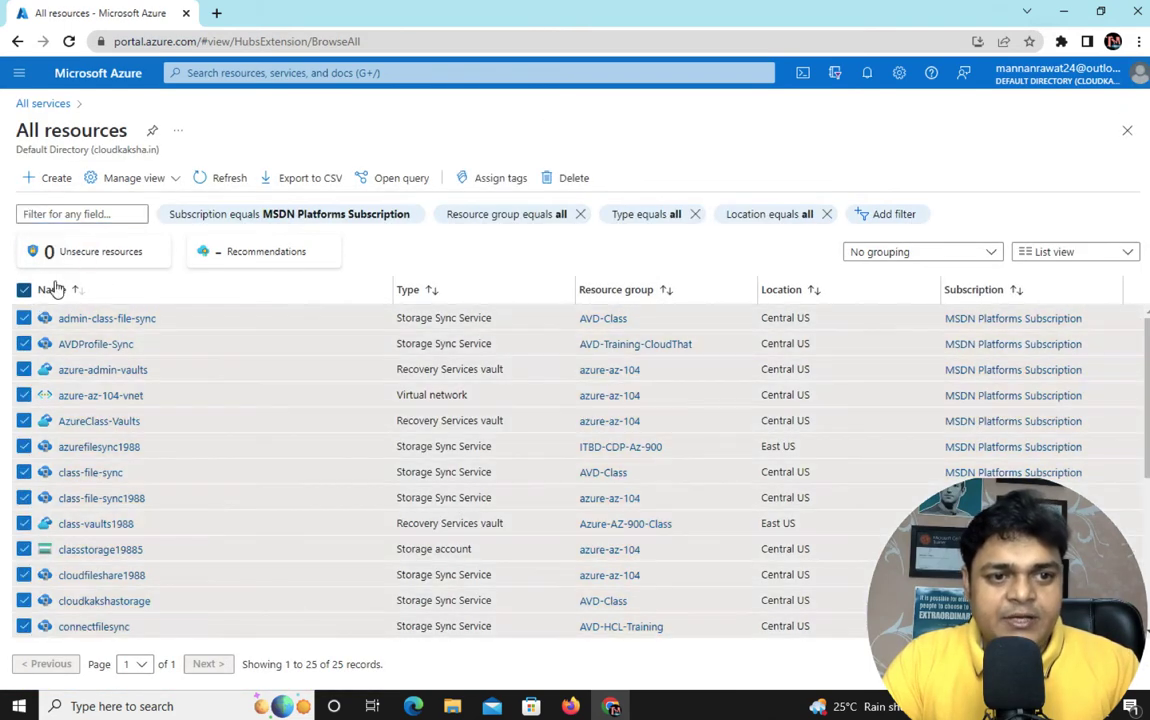
{"action": "left_click", "coordinate": [572, 178]}
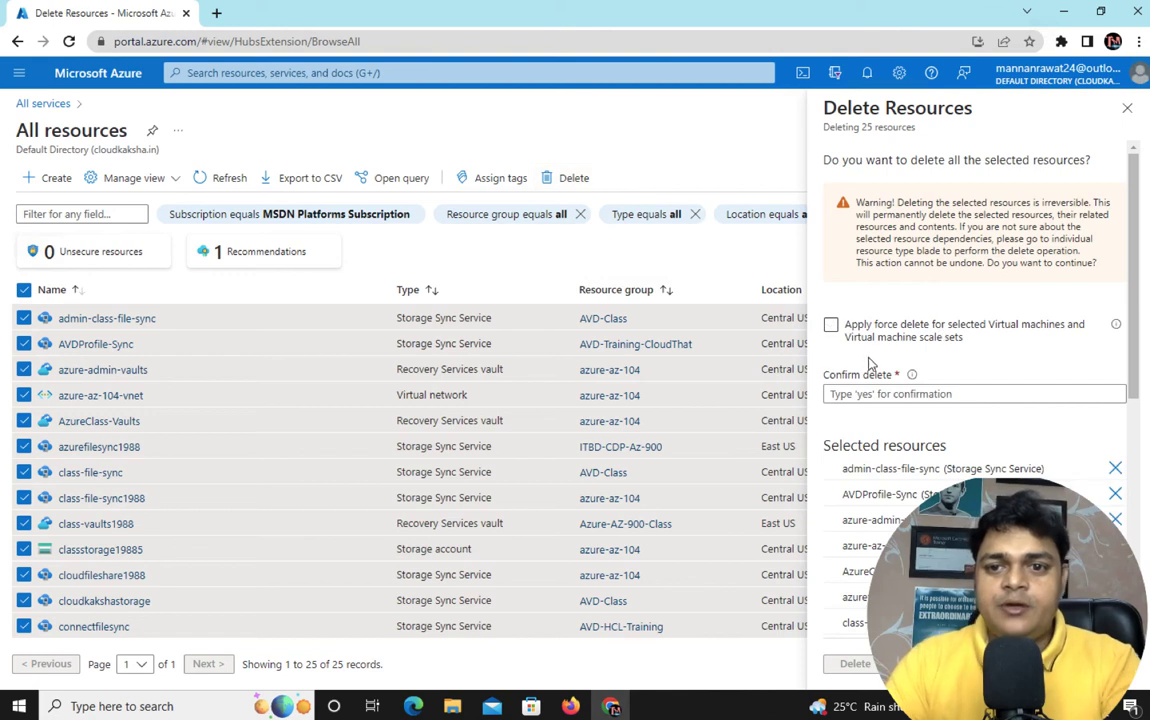
{"action": "left_click", "coordinate": [834, 326]}
{"action": "left_click", "coordinate": [842, 393]}
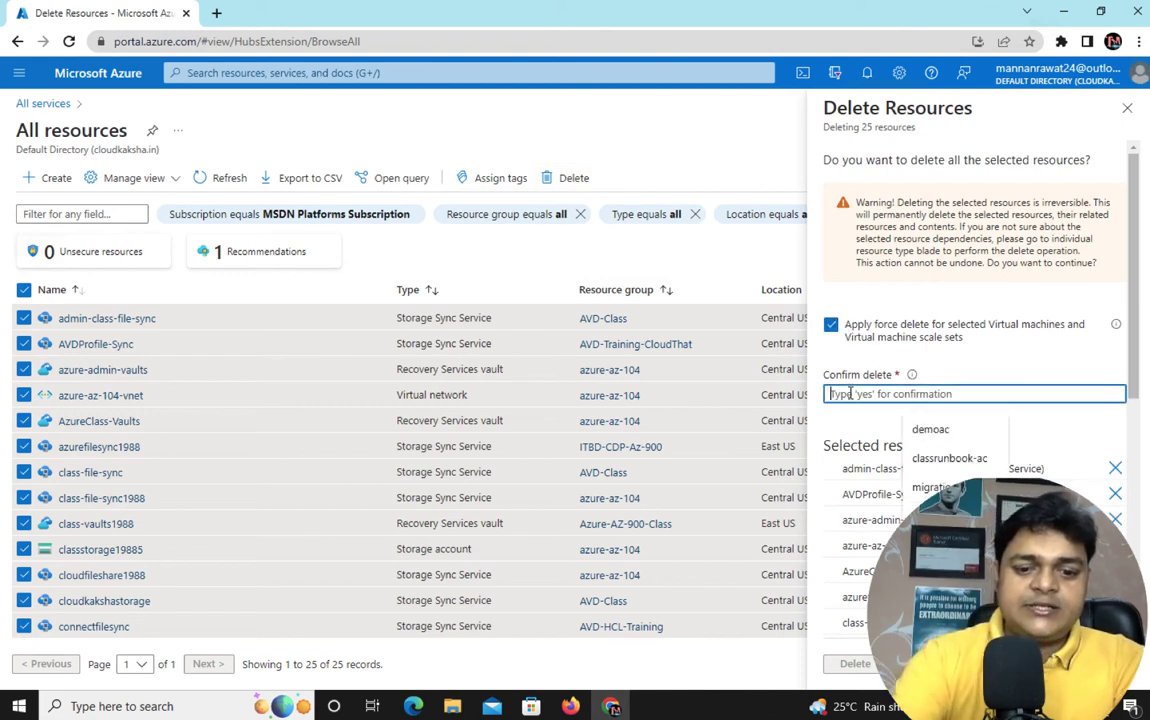
{"action": "type", "text": "yes"}
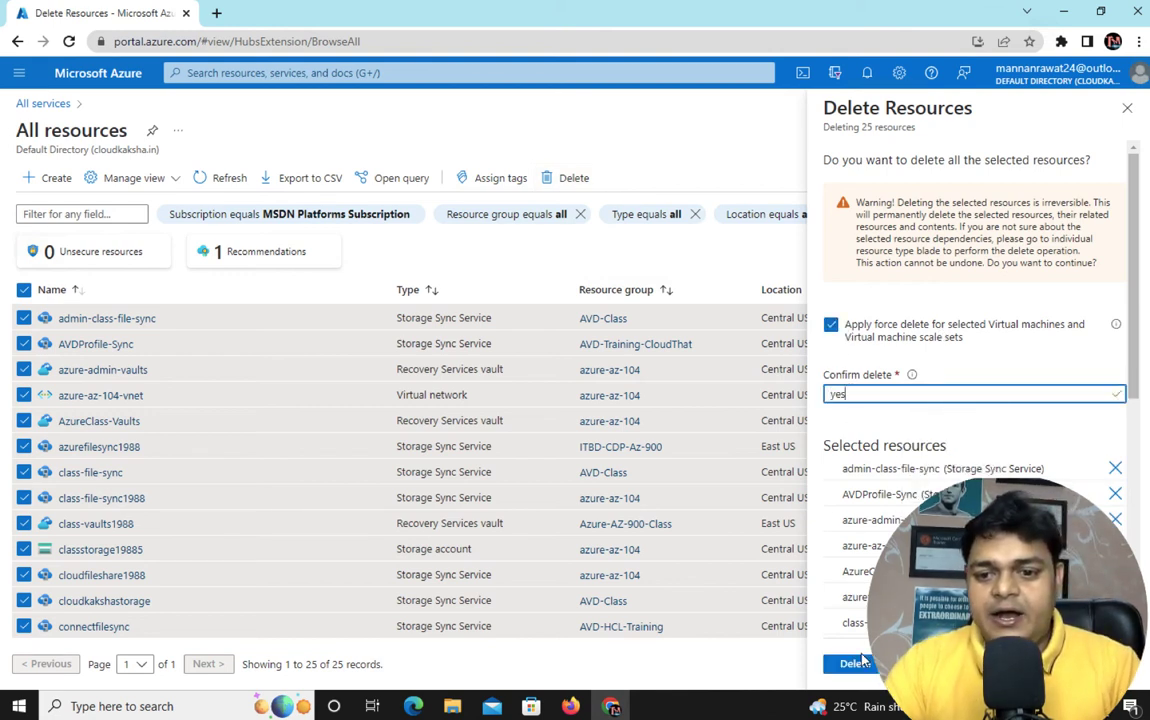
{"action": "left_click", "coordinate": [858, 665]}
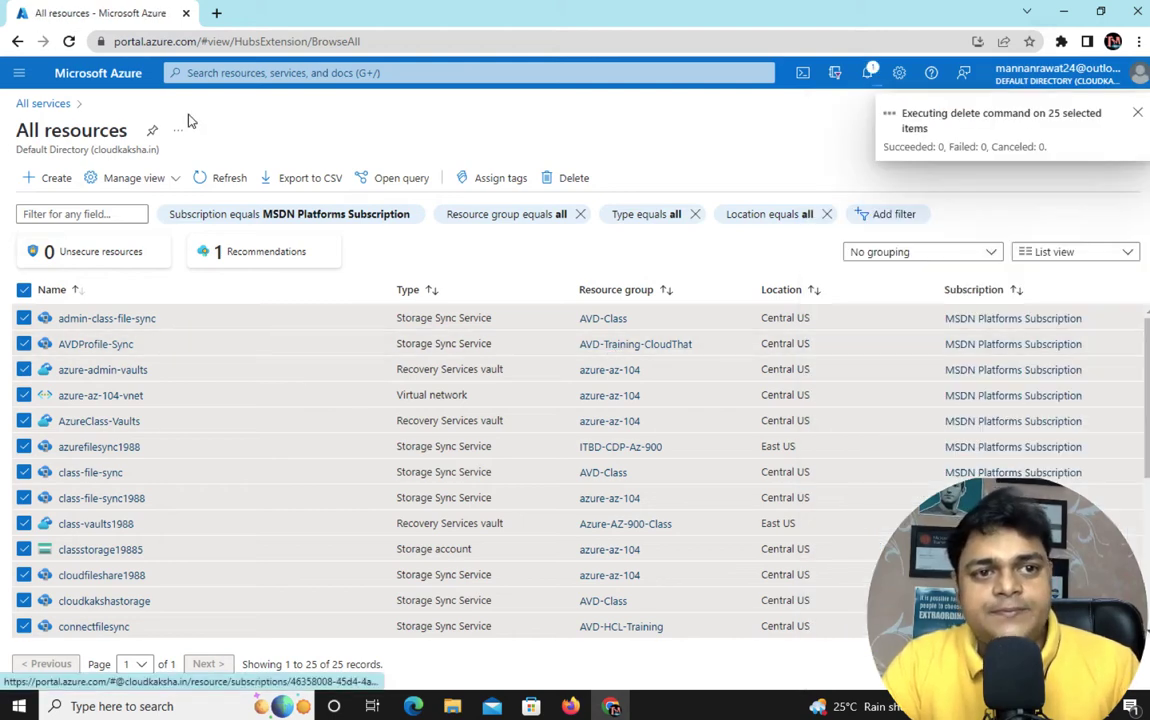
Open the portal home in a new tab and sign in with the first account
{"action": "right_click", "coordinate": [113, 80]}
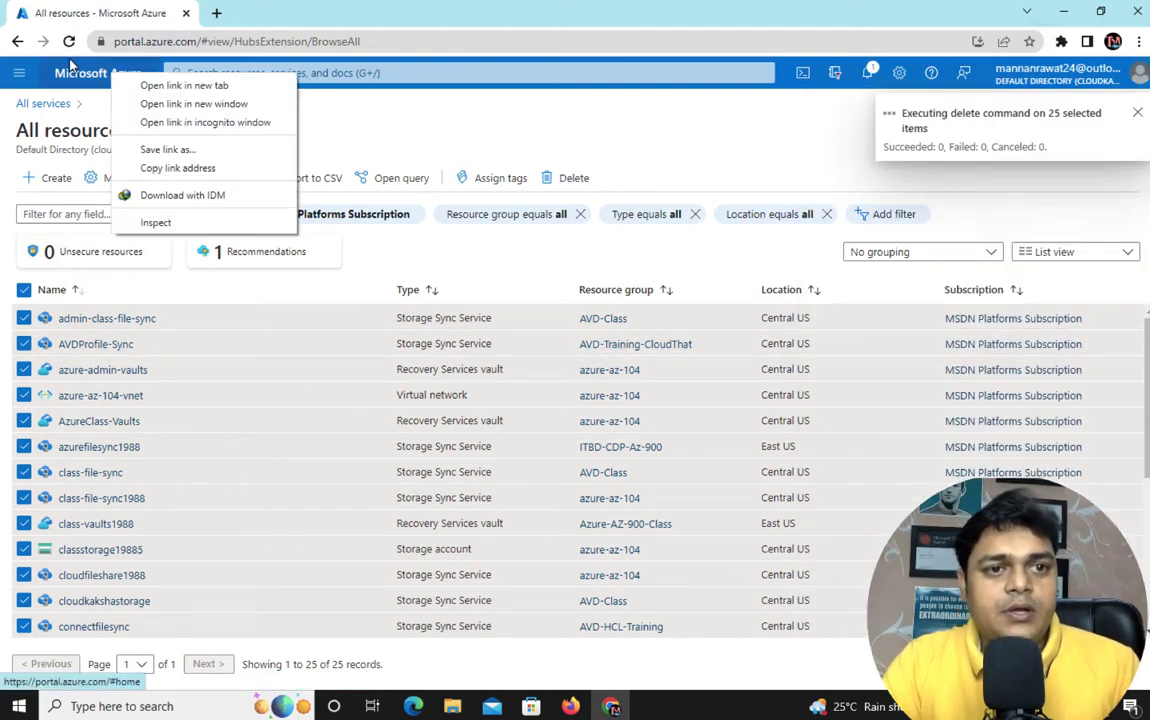
{"action": "left_click", "coordinate": [22, 76]}
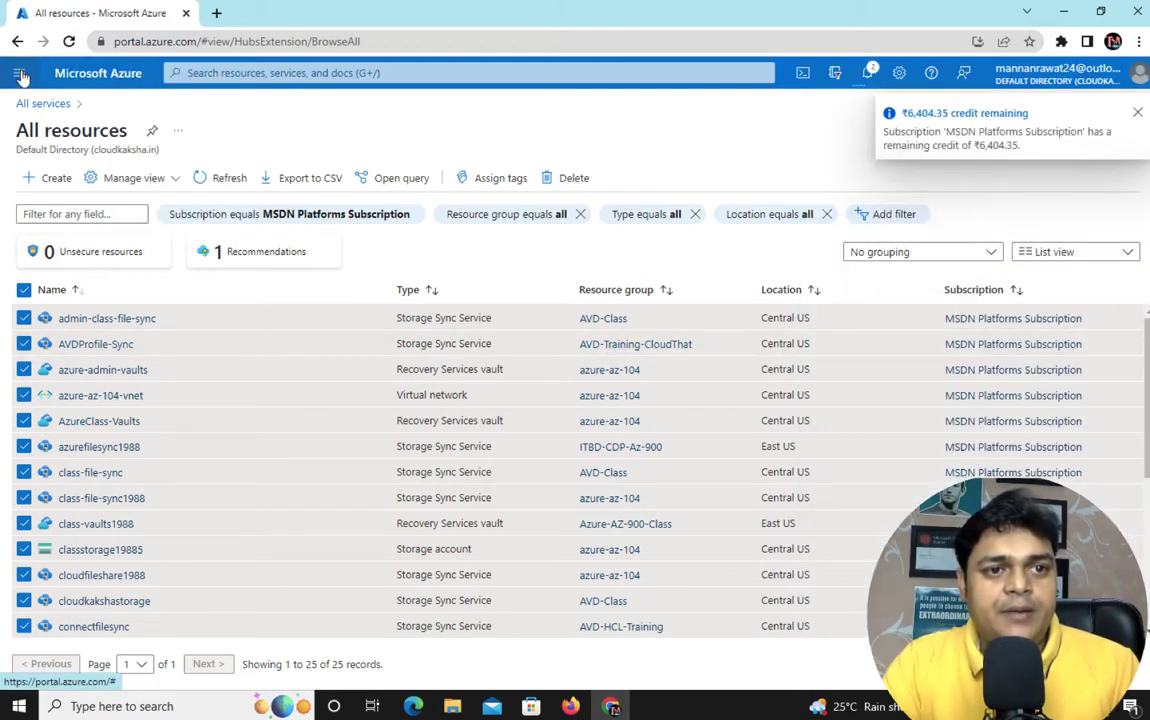
{"action": "right_click", "coordinate": [85, 77]}
{"action": "left_click", "coordinate": [145, 86]}
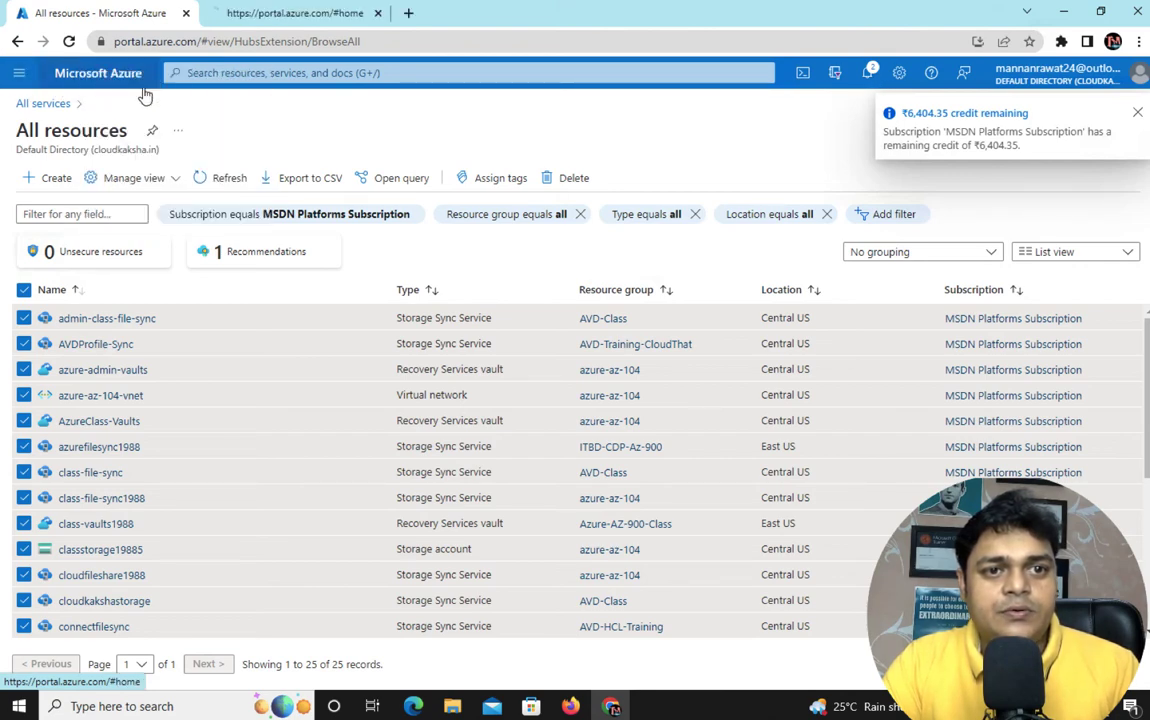
{"action": "left_click", "coordinate": [275, 13]}
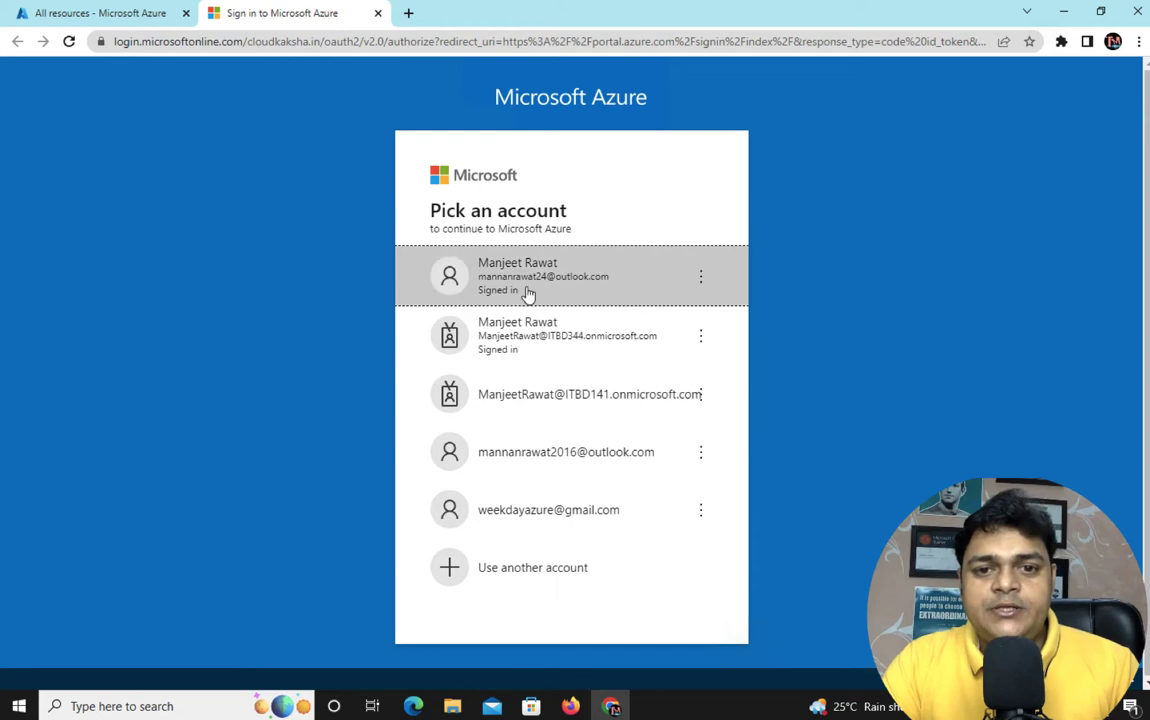
{"action": "left_click", "coordinate": [526, 290]}
{"action": "left_click", "coordinate": [108, 14]}
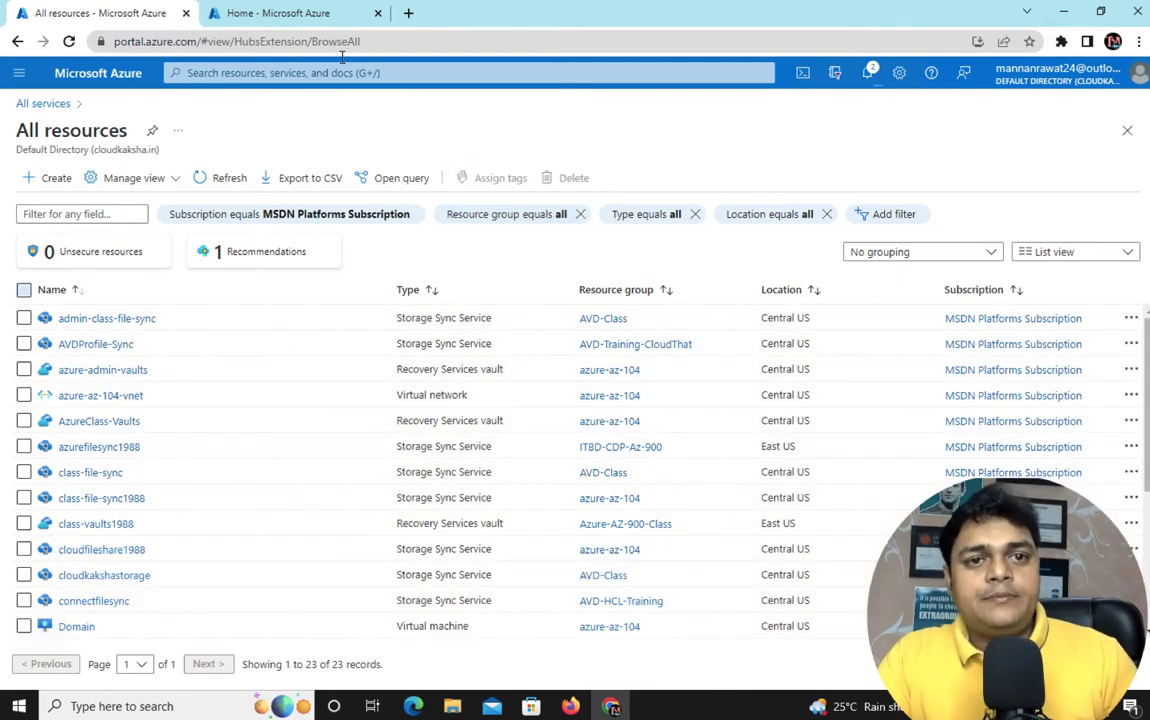
Start creating a new virtual network from the Virtual networks list
{"action": "left_click", "coordinate": [290, 14]}
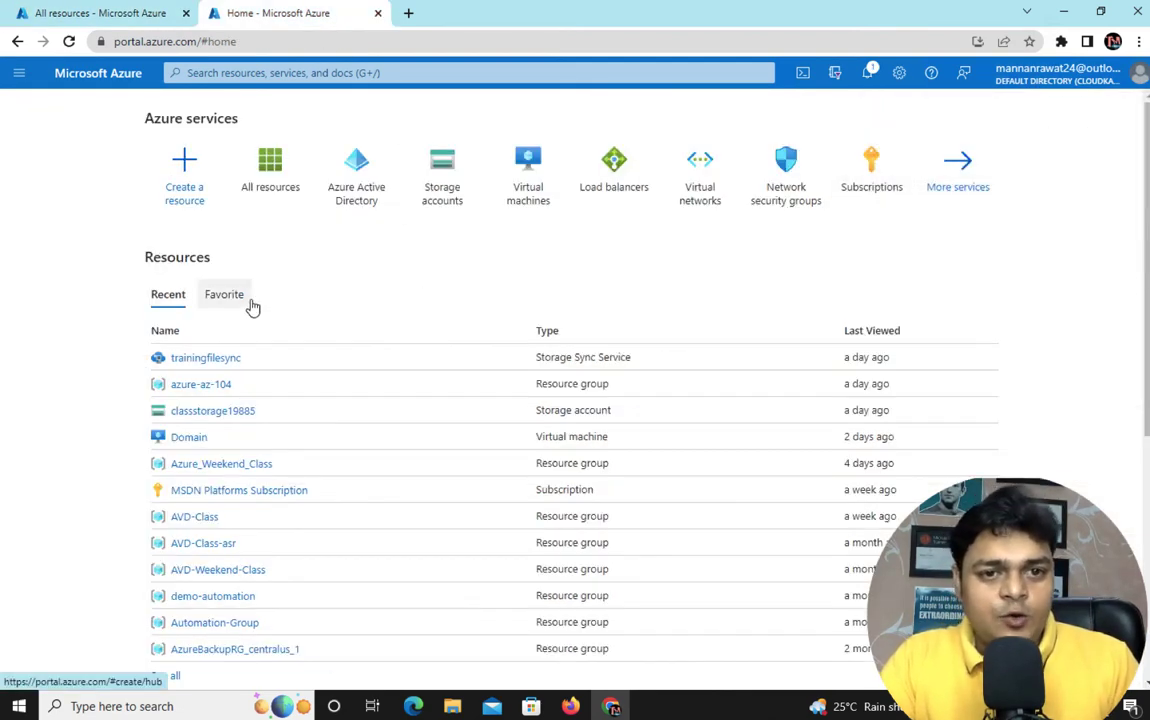
{"action": "left_click", "coordinate": [698, 202]}
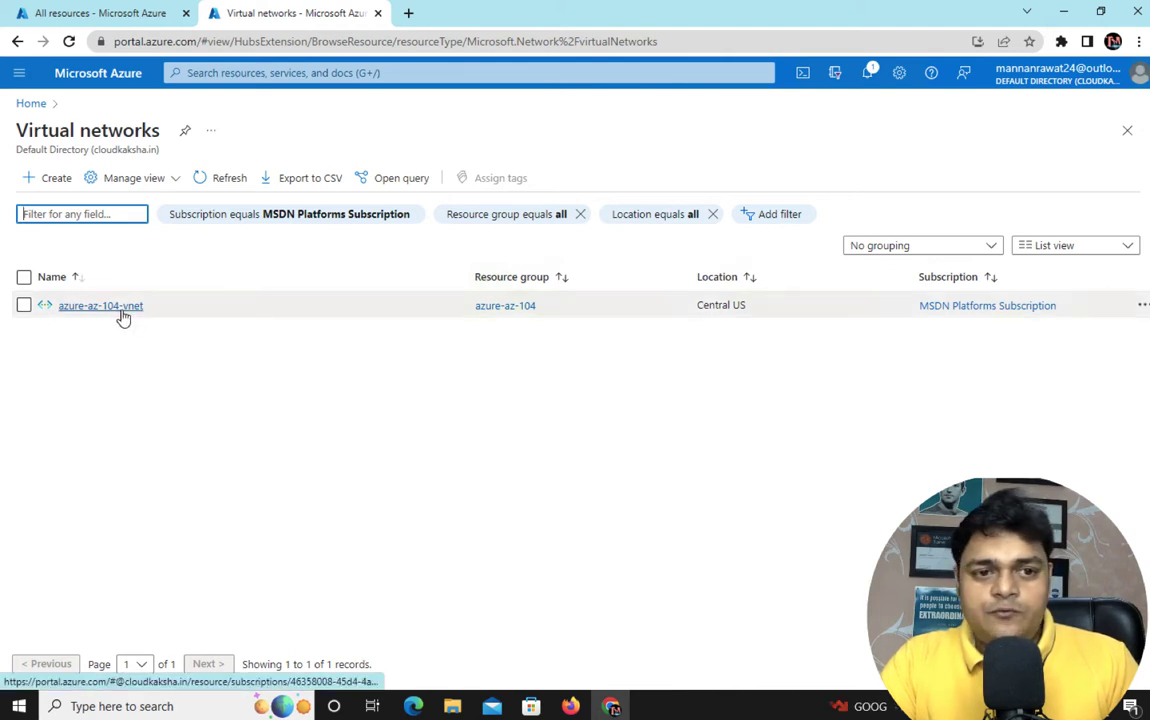
{"action": "left_click", "coordinate": [52, 183]}
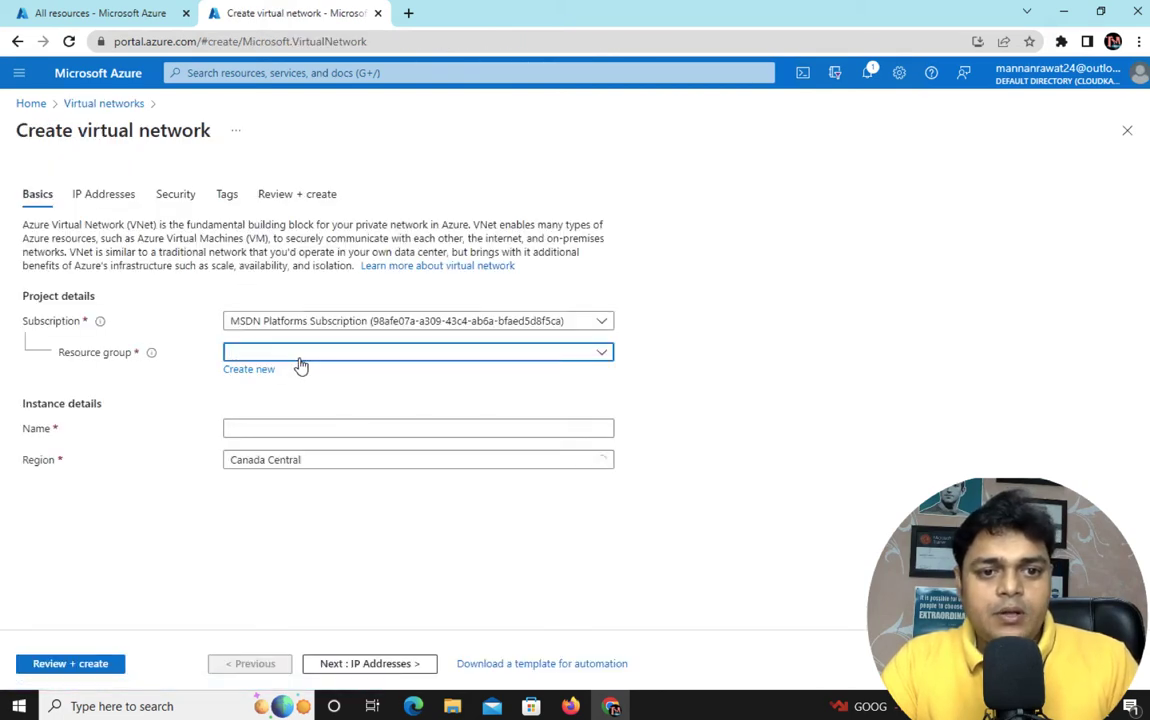
Choose the other MSDN Platforms subscription and the azure-az-104 resource group
{"action": "left_click", "coordinate": [277, 355]}
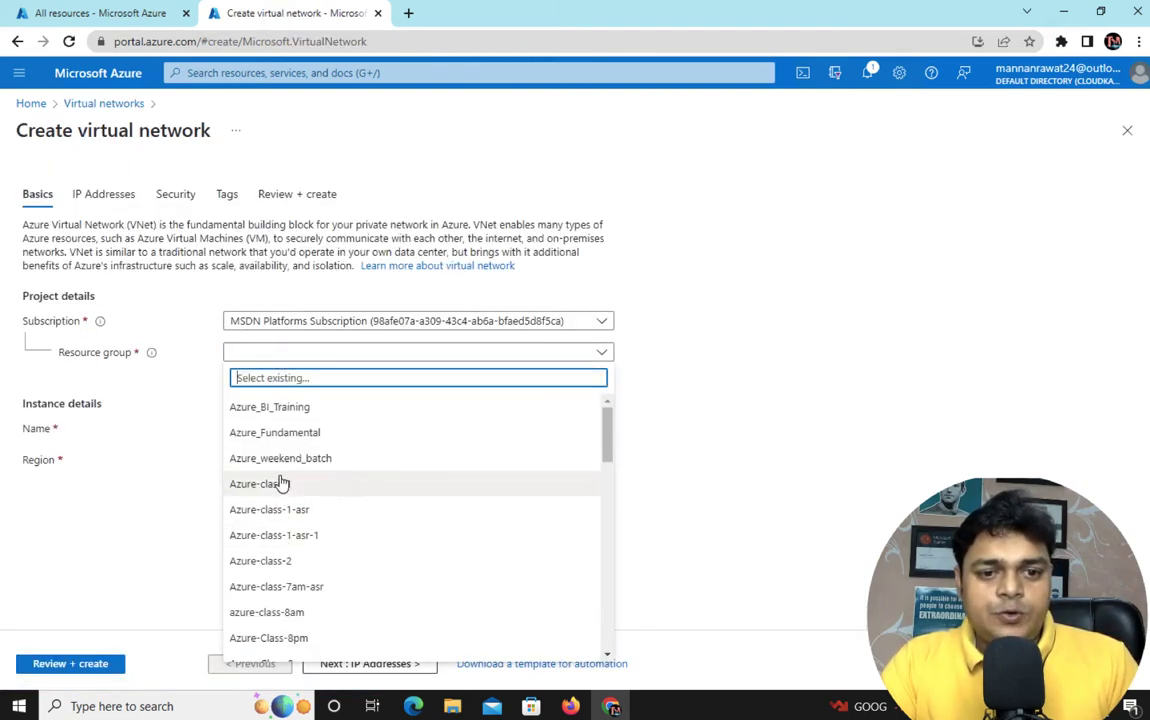
{"action": "scroll", "coordinate": [280, 485], "scroll_direction": "down", "scroll_amount": 1}
{"action": "scroll", "coordinate": [282, 500], "scroll_direction": "up", "scroll_amount": 1}
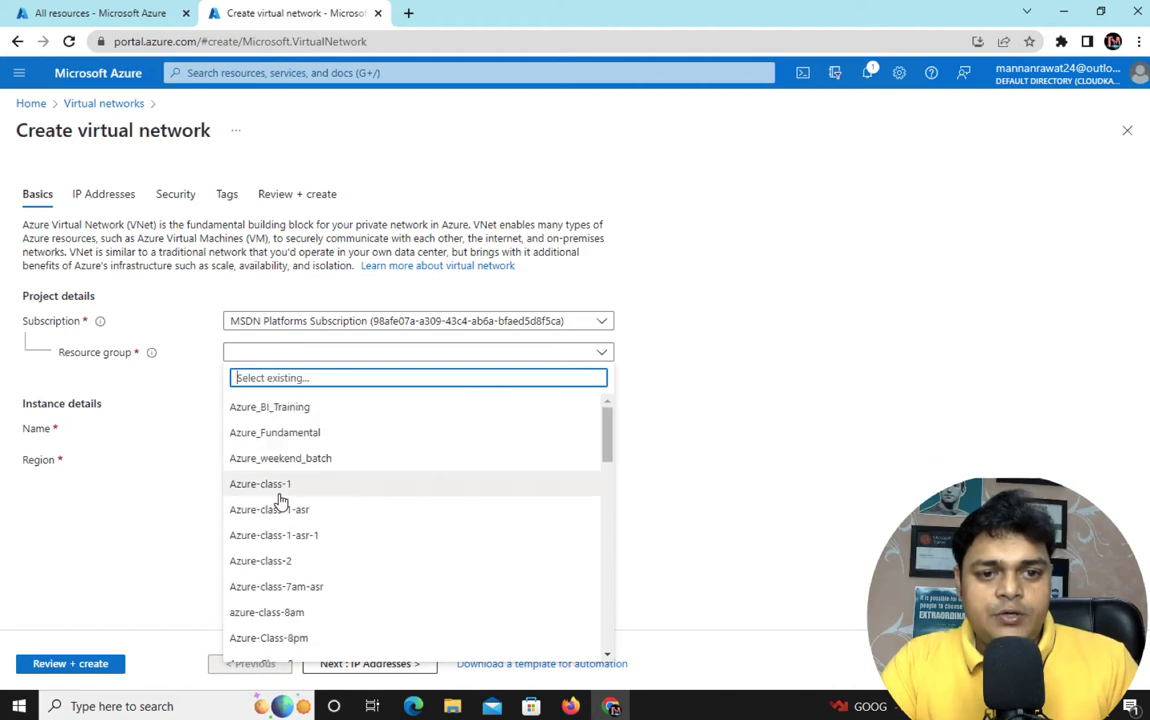
{"action": "left_click", "coordinate": [362, 323]}
{"action": "left_click", "coordinate": [343, 377]}
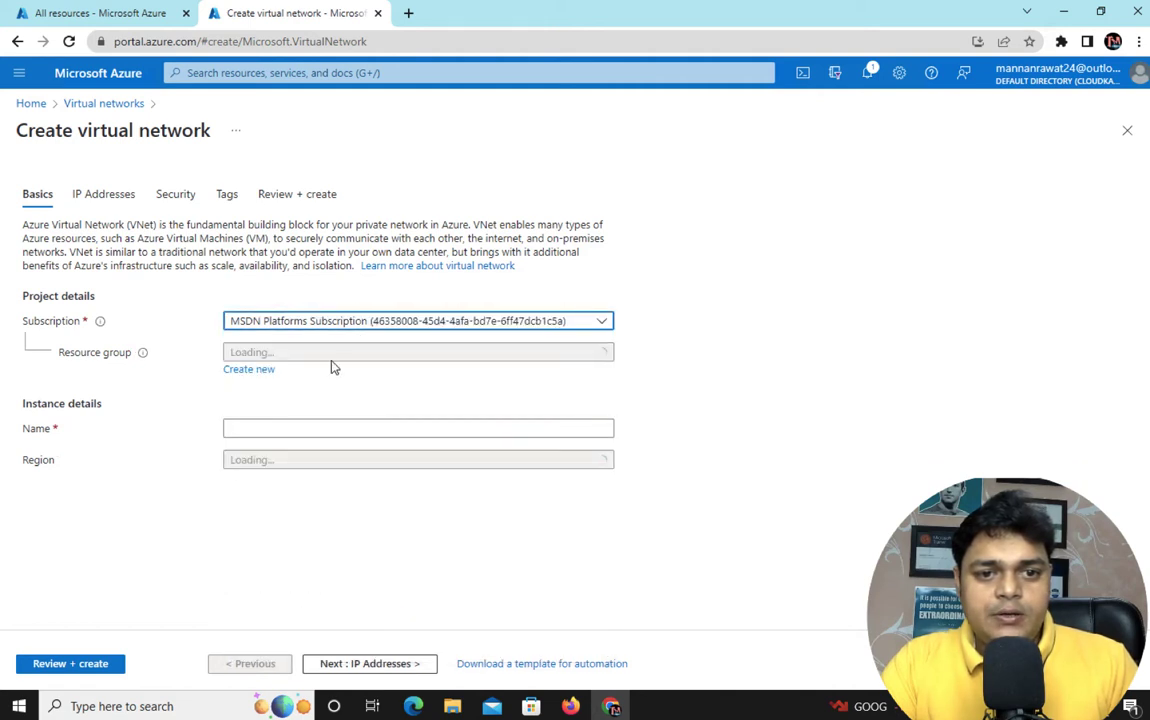
{"action": "left_click", "coordinate": [316, 353]}
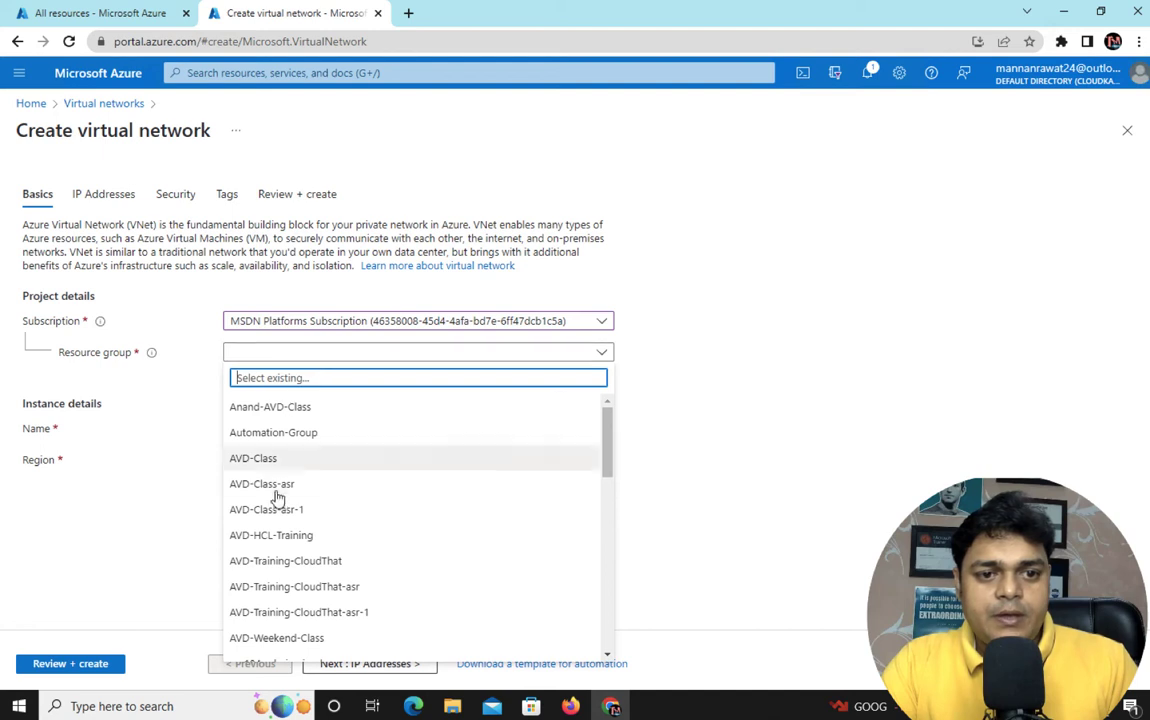
{"action": "scroll", "coordinate": [276, 520], "scroll_direction": "down", "scroll_amount": 3}
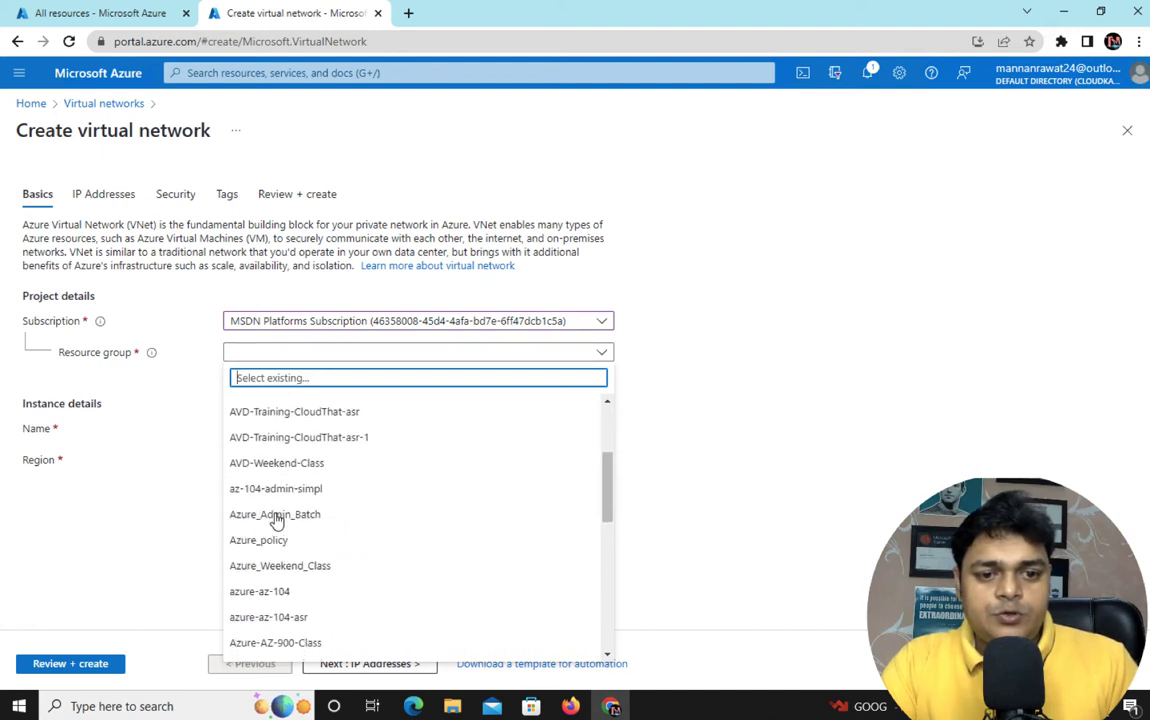
{"action": "left_click", "coordinate": [278, 594]}
{"action": "left_click", "coordinate": [303, 357]}
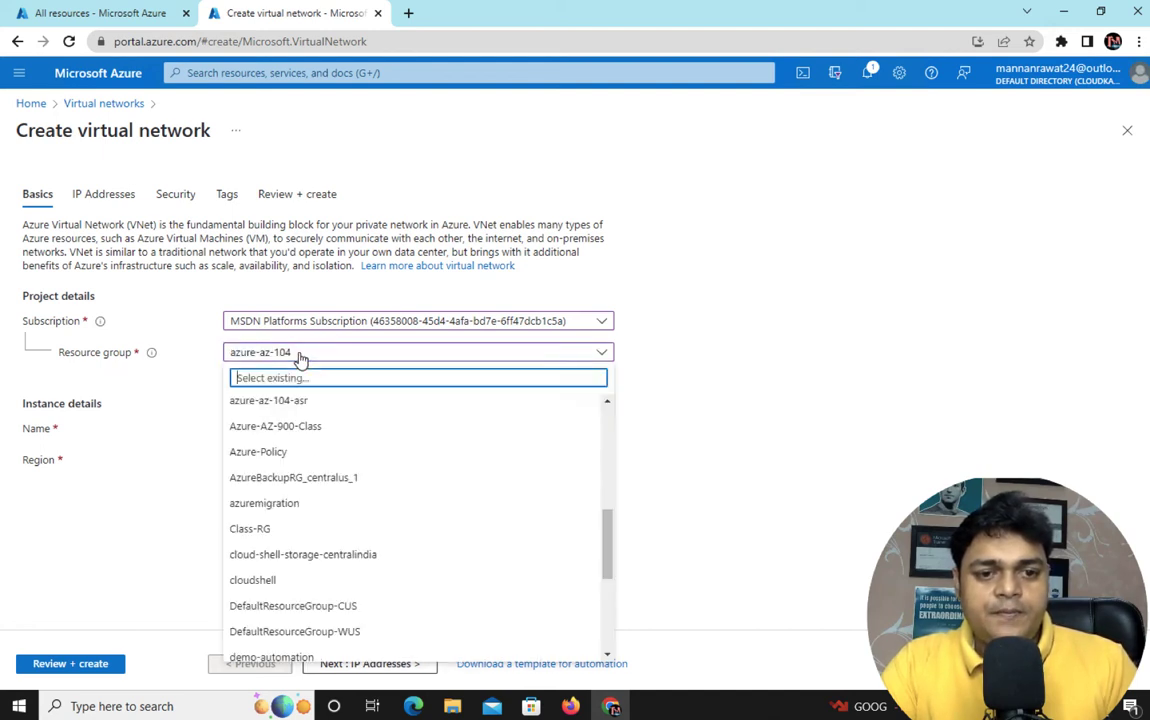
{"action": "left_click", "coordinate": [300, 358]}
Name the network class-v-net and continue to IP Addresses
{"action": "left_click", "coordinate": [271, 429]}
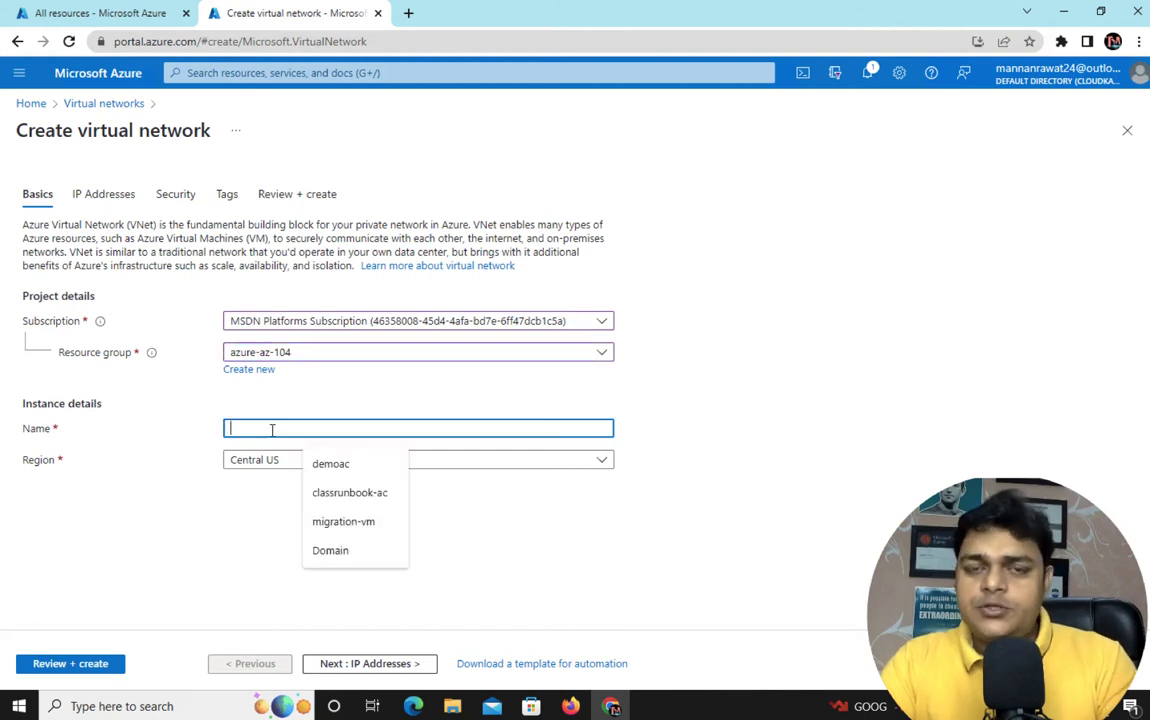
{"action": "type", "text": "class"}
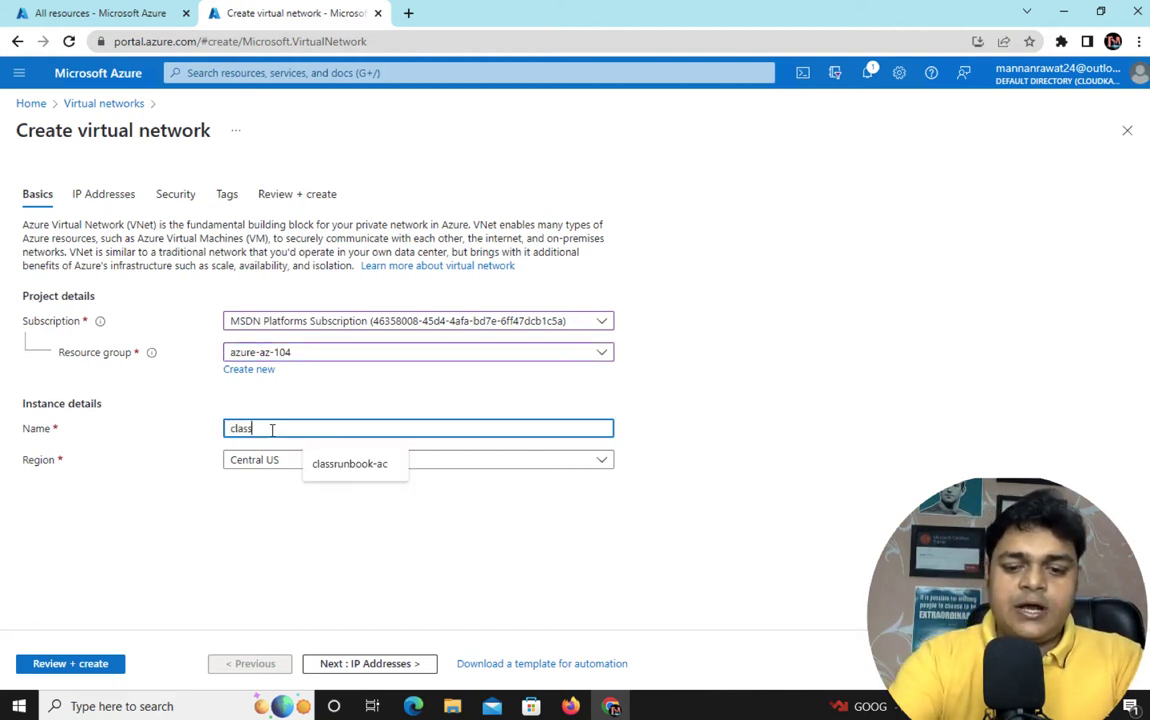
{"action": "type", "text": "-v-net"}
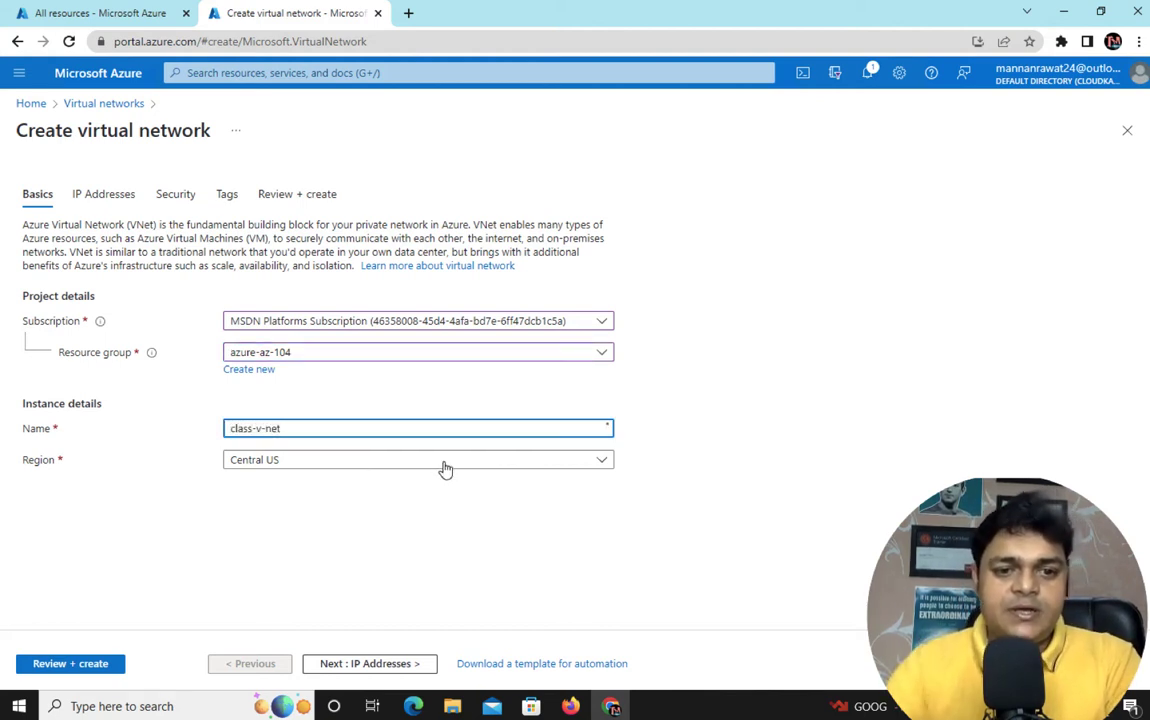
{"action": "left_click", "coordinate": [384, 665]}
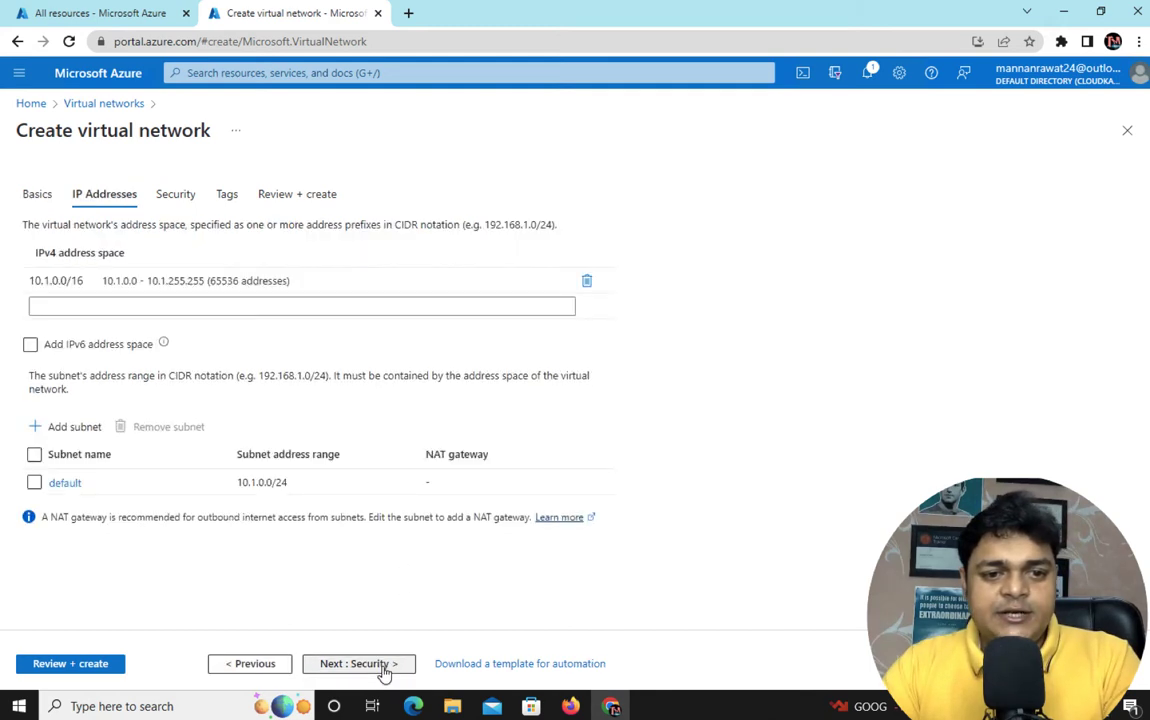
Replace the 10.1.0.0/16 address space with 192.168.1.0/25
{"action": "left_click", "coordinate": [159, 282]}
{"action": "key", "text": "ctrl+a"}
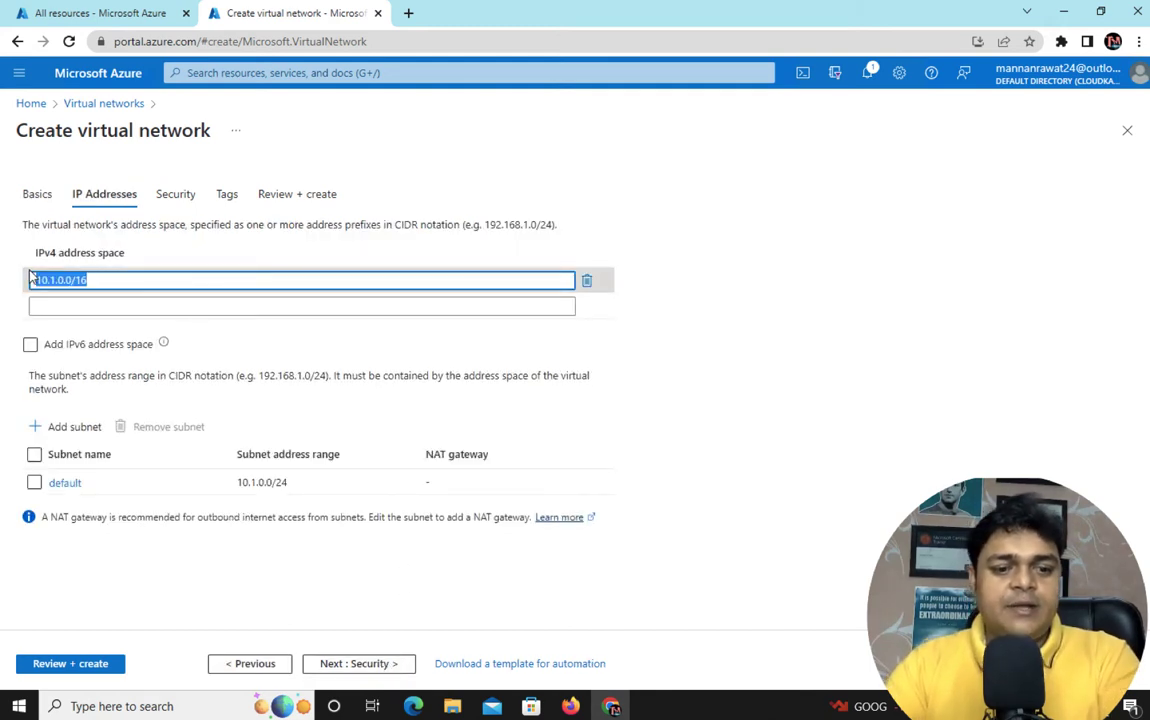
{"action": "type", "text": "192.1"}
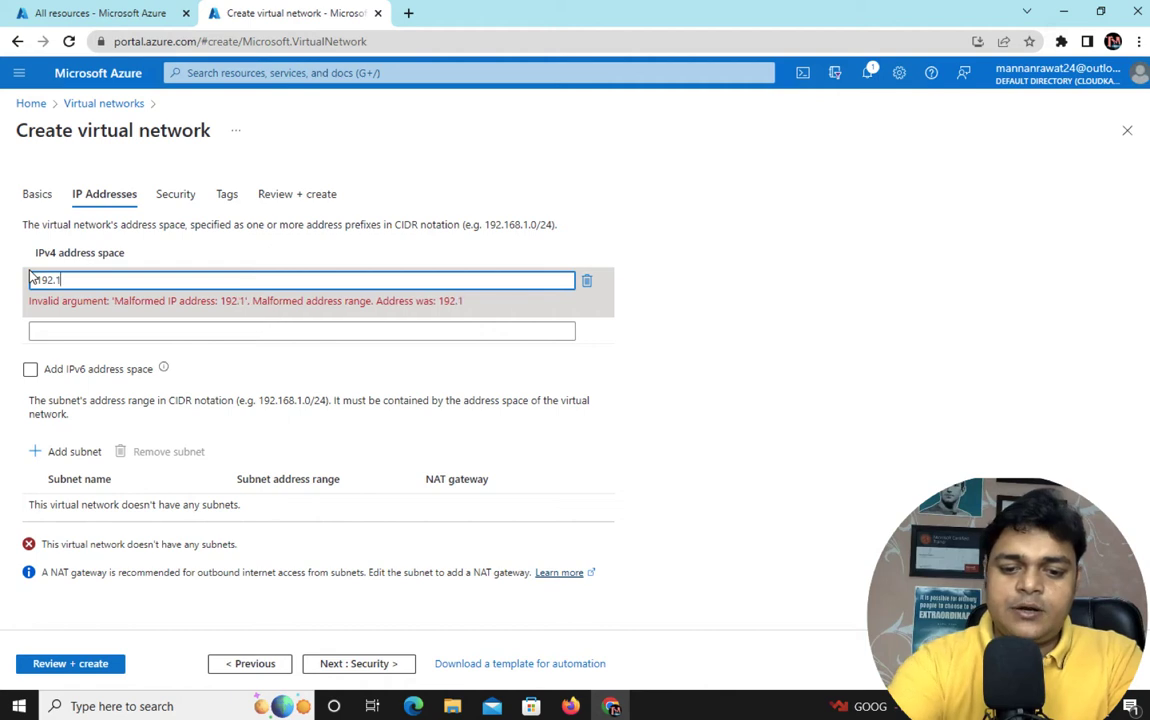
{"action": "type", "text": "68.1.0/24"}
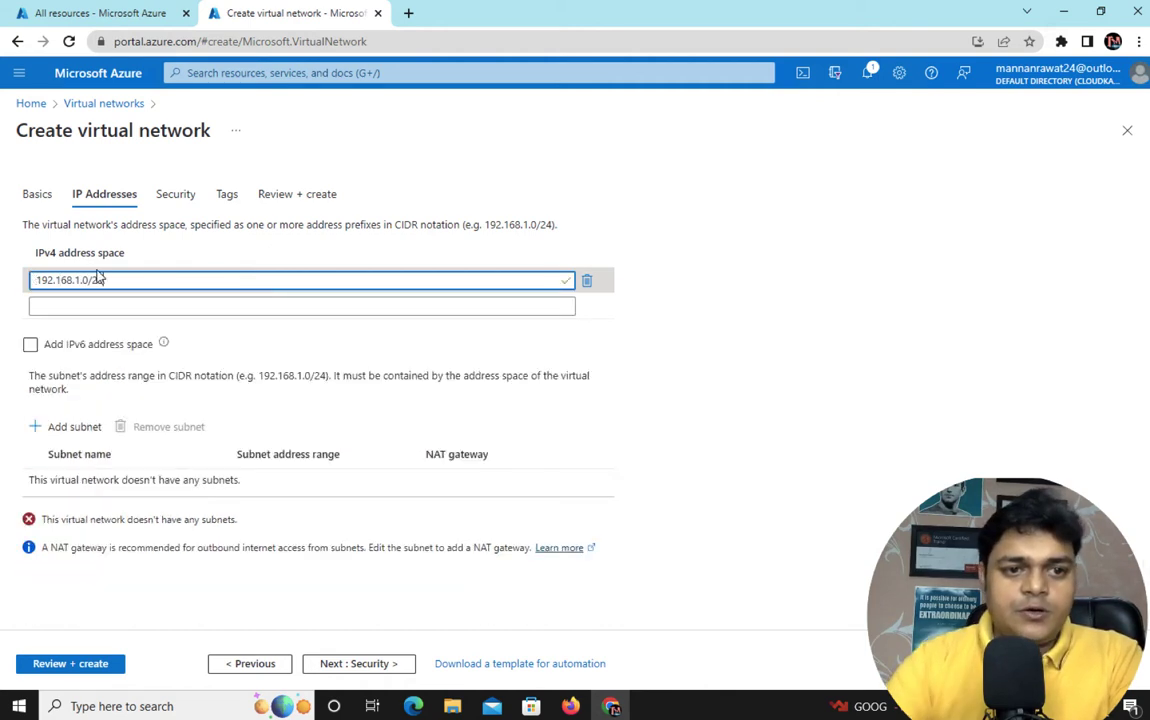
{"action": "key", "text": "BackSpace"}
{"action": "type", "text": "5"}
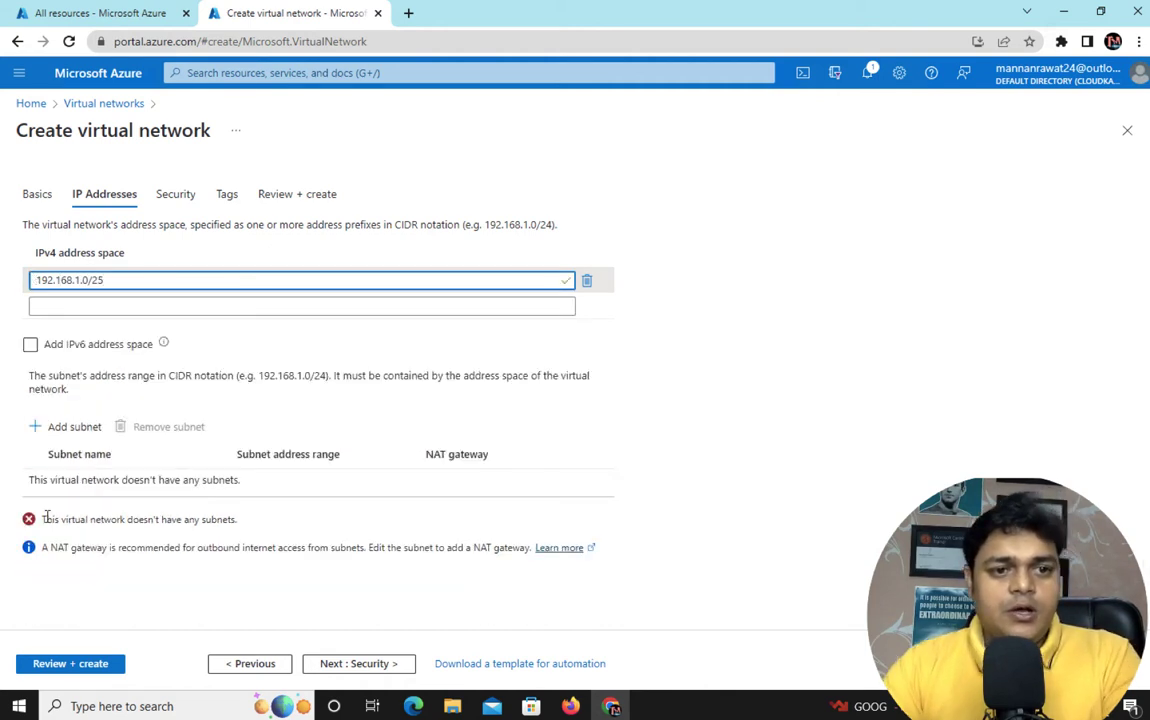
Add vm-subnet with range 192.168.1.0/25 and advance to the Tags step
{"action": "left_click", "coordinate": [70, 435]}
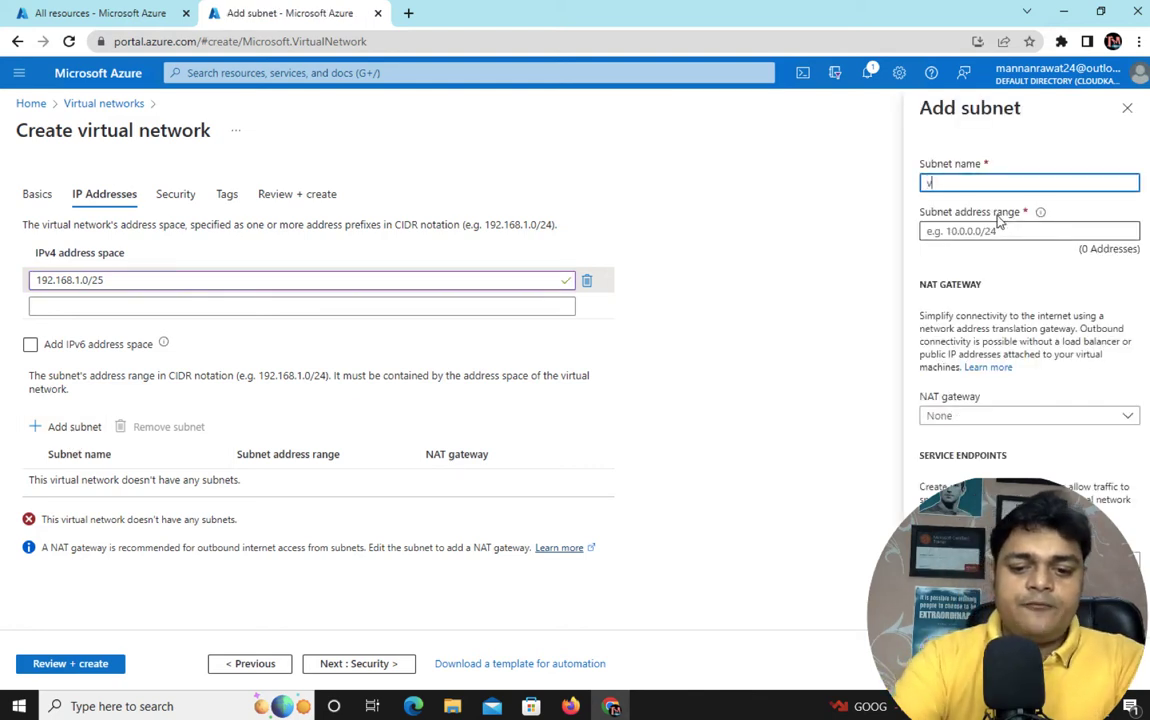
{"action": "type", "text": "vm-subnet"}
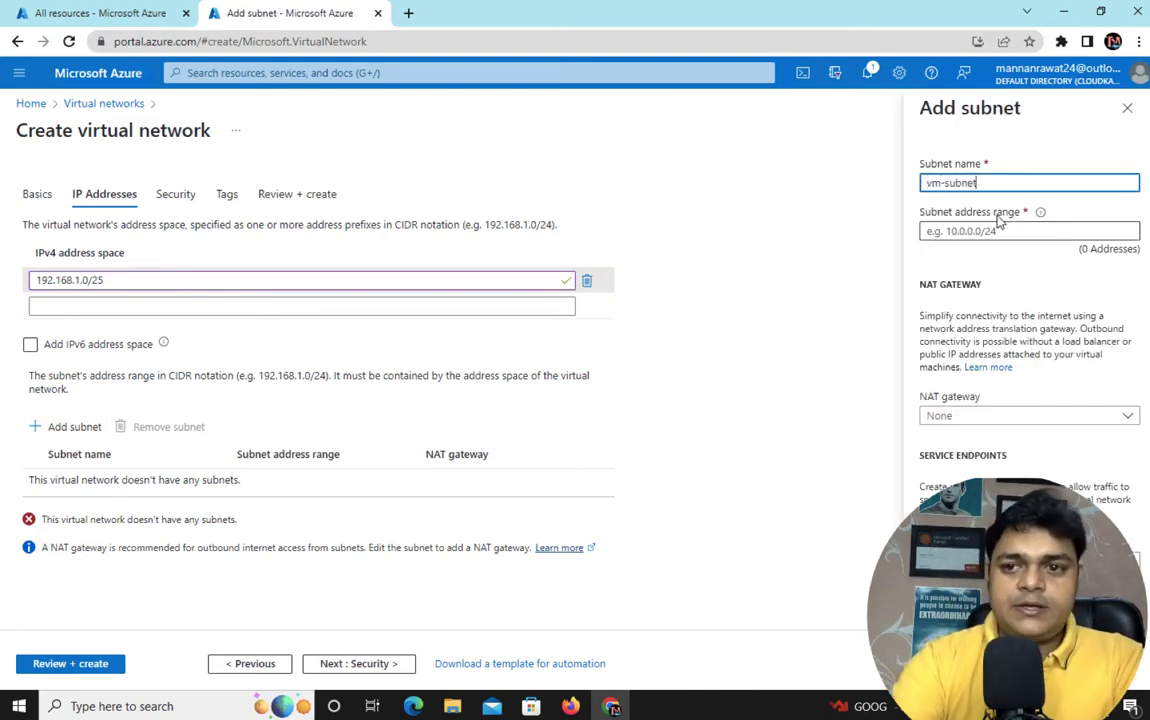
{"action": "left_click", "coordinate": [1047, 230]}
{"action": "type", "text": "19"}
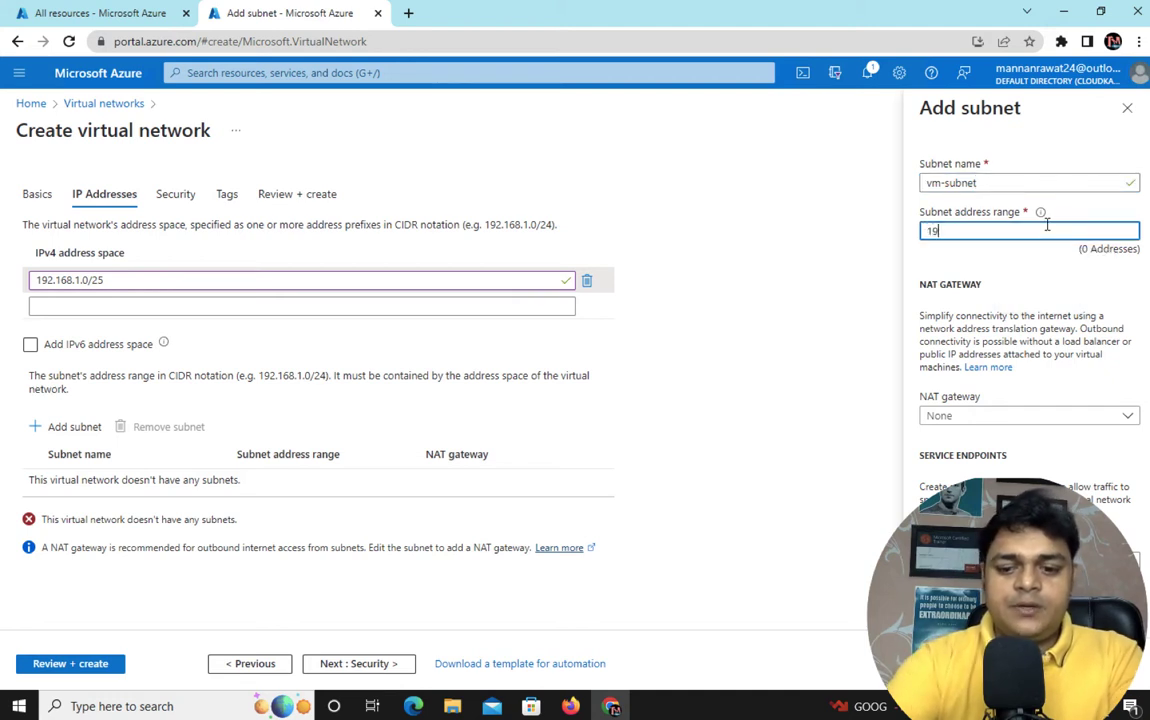
{"action": "type", "text": "2.168.1"}
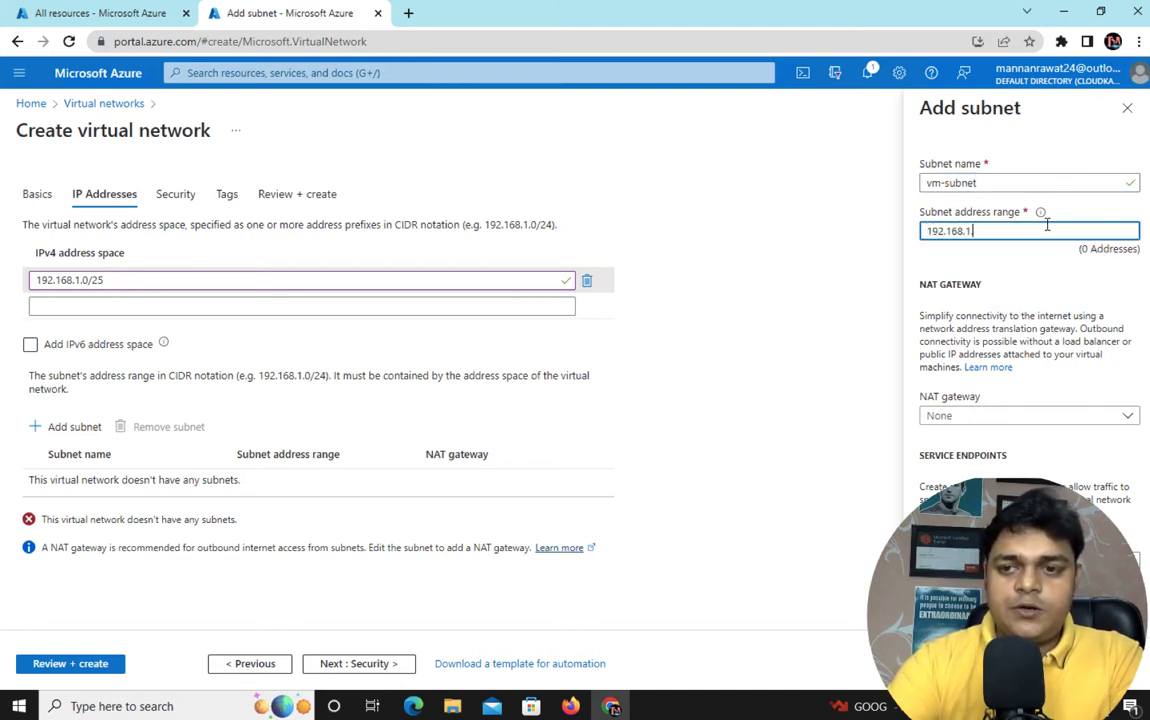
{"action": "type", "text": ".0/25"}
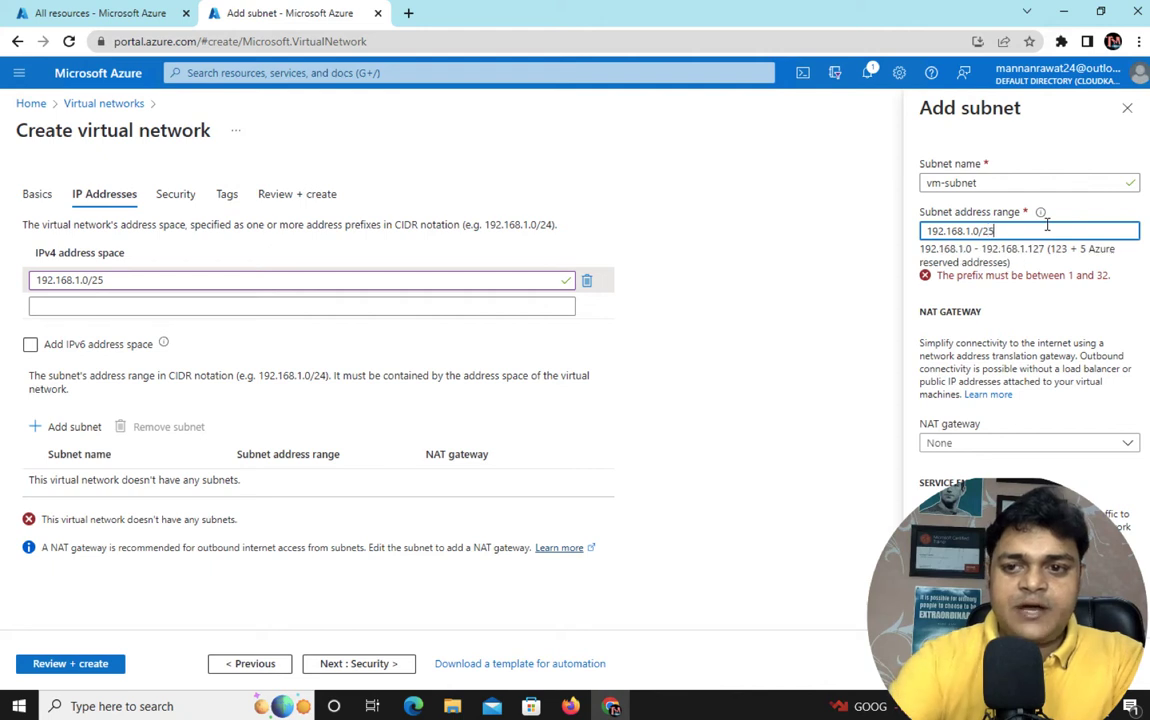
{"action": "left_click", "coordinate": [945, 664]}
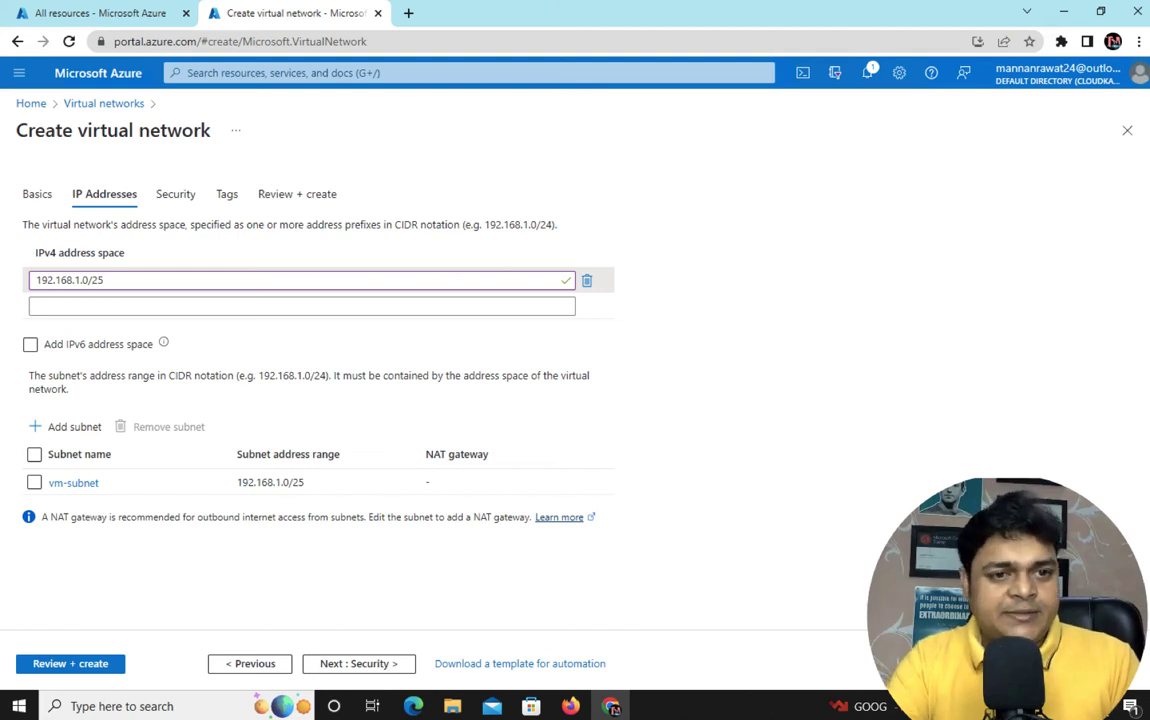
{"action": "left_click", "coordinate": [365, 664]}
{"action": "left_click", "coordinate": [366, 665]}
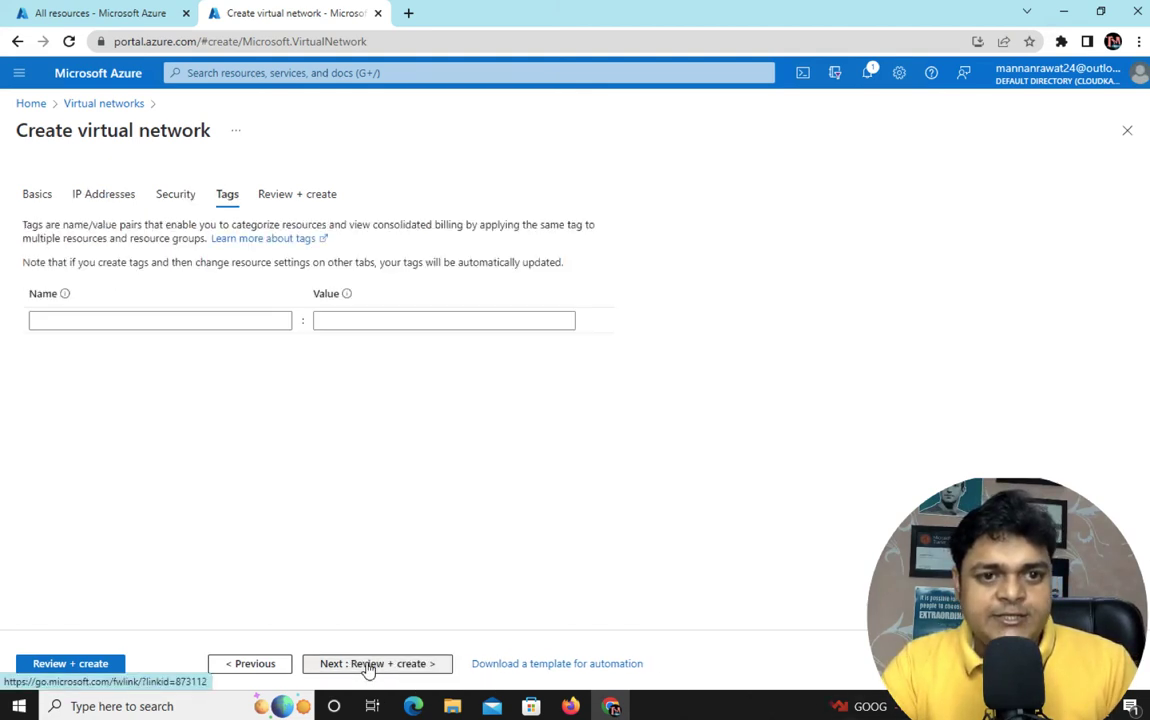
Create class-v-net once validation passes, then return to the All resources tab
{"action": "left_click", "coordinate": [366, 665]}
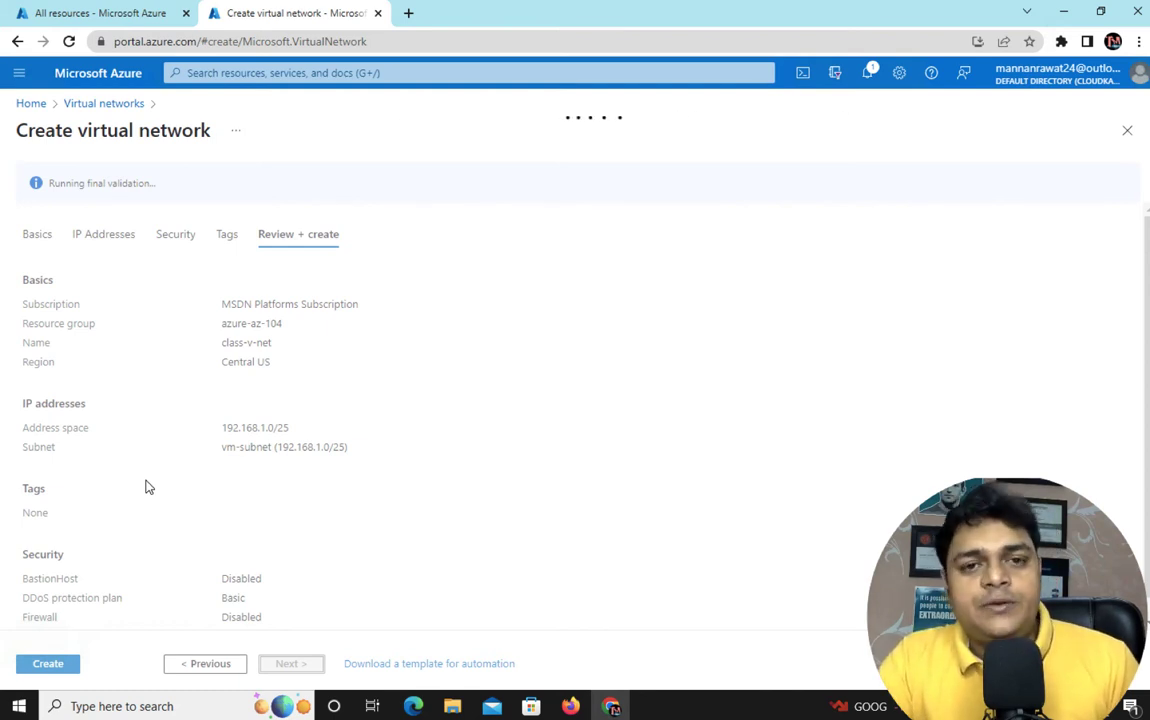
{"action": "left_click", "coordinate": [46, 664]}
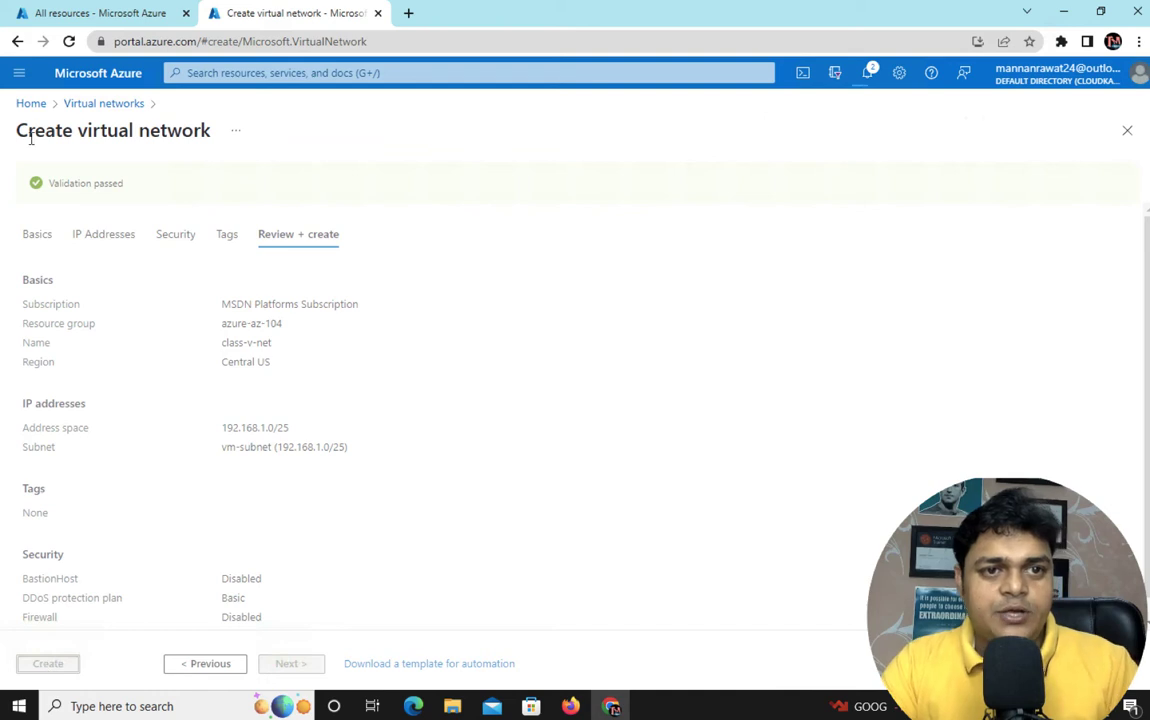
{"action": "left_click", "coordinate": [113, 20]}
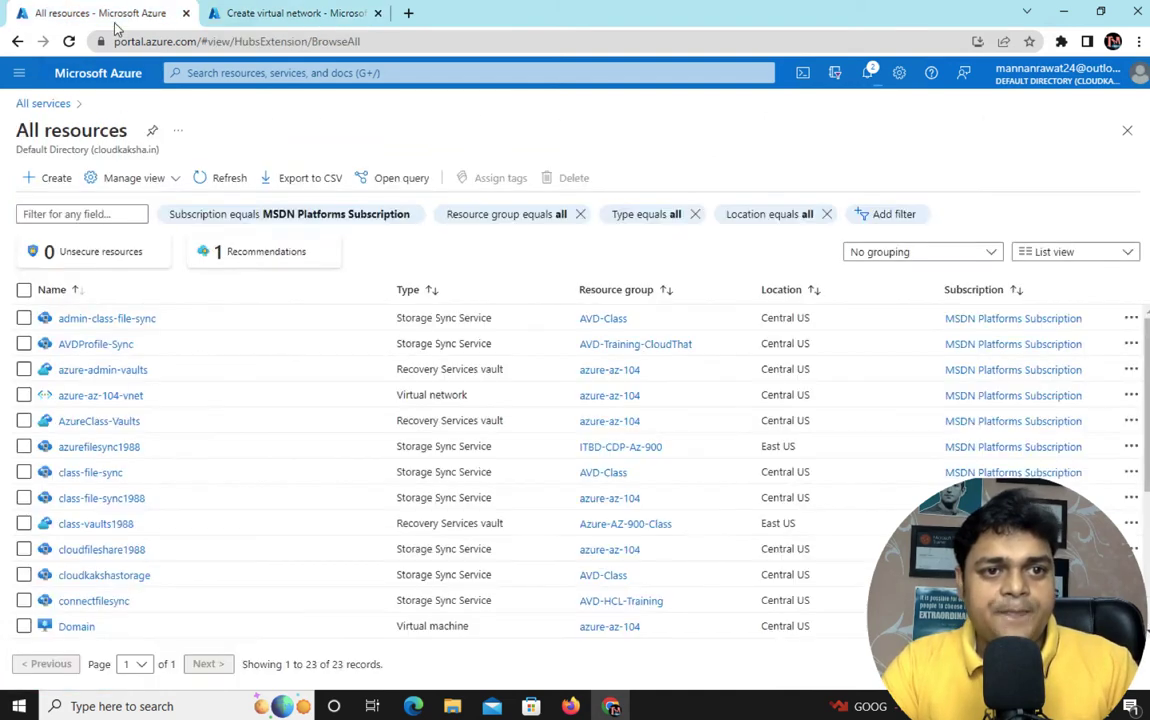
Start a new virtual network from the Virtual networks list
{"action": "left_click", "coordinate": [84, 78]}
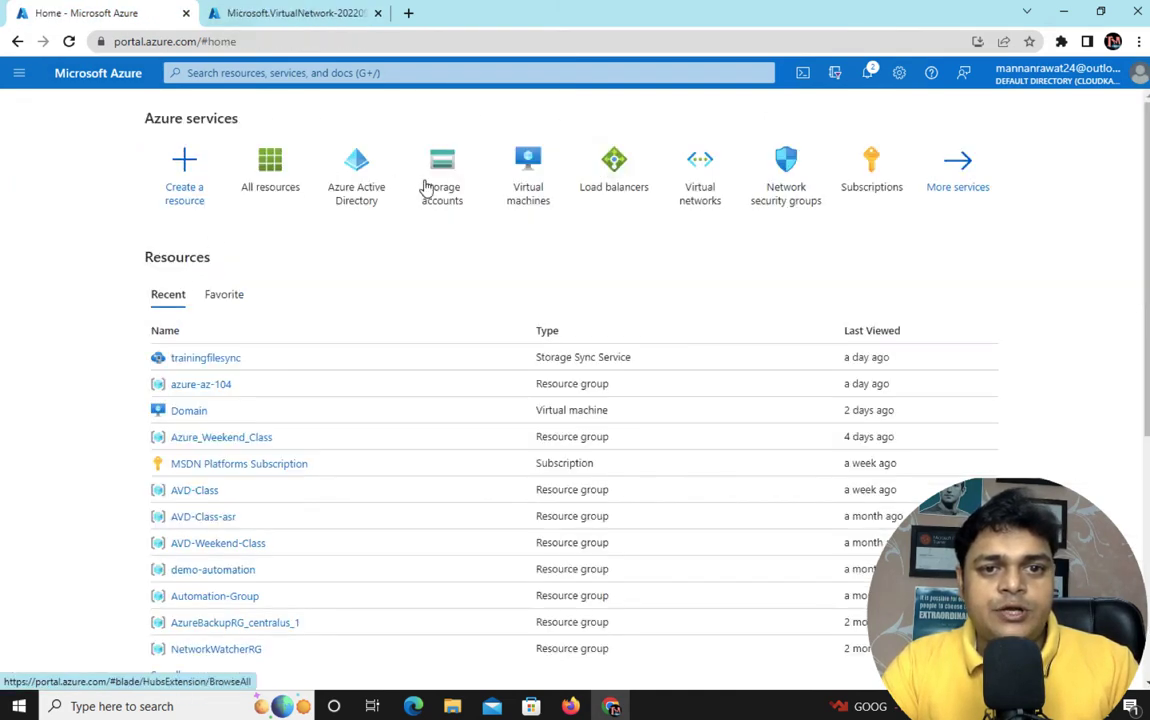
{"action": "left_click", "coordinate": [698, 205]}
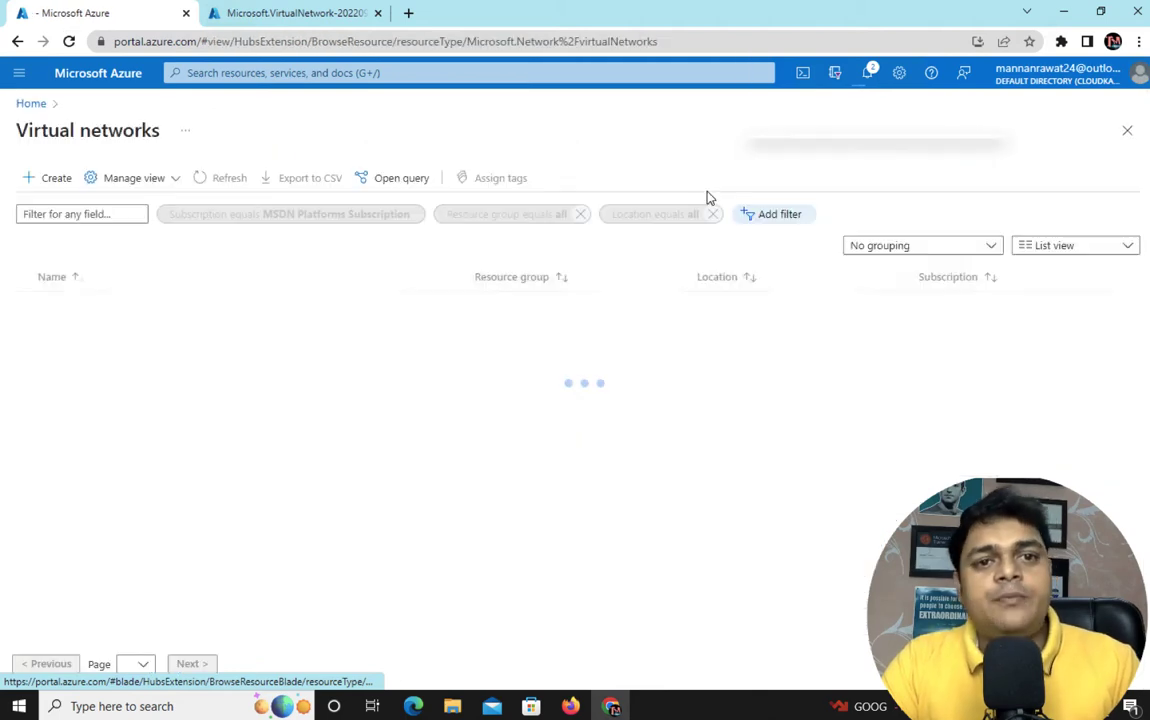
{"action": "left_click", "coordinate": [54, 187]}
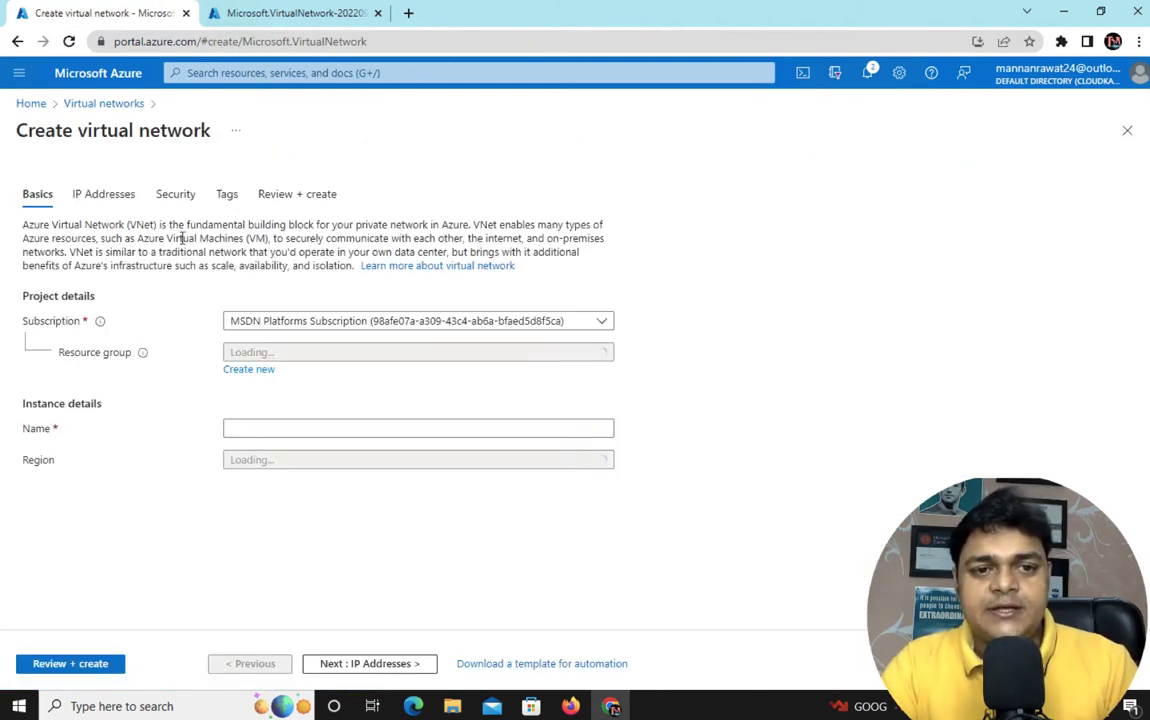
Set the MSDN Platforms subscription, resource group azure-az-104, name training-v-net and region East US
{"action": "left_click", "coordinate": [377, 323]}
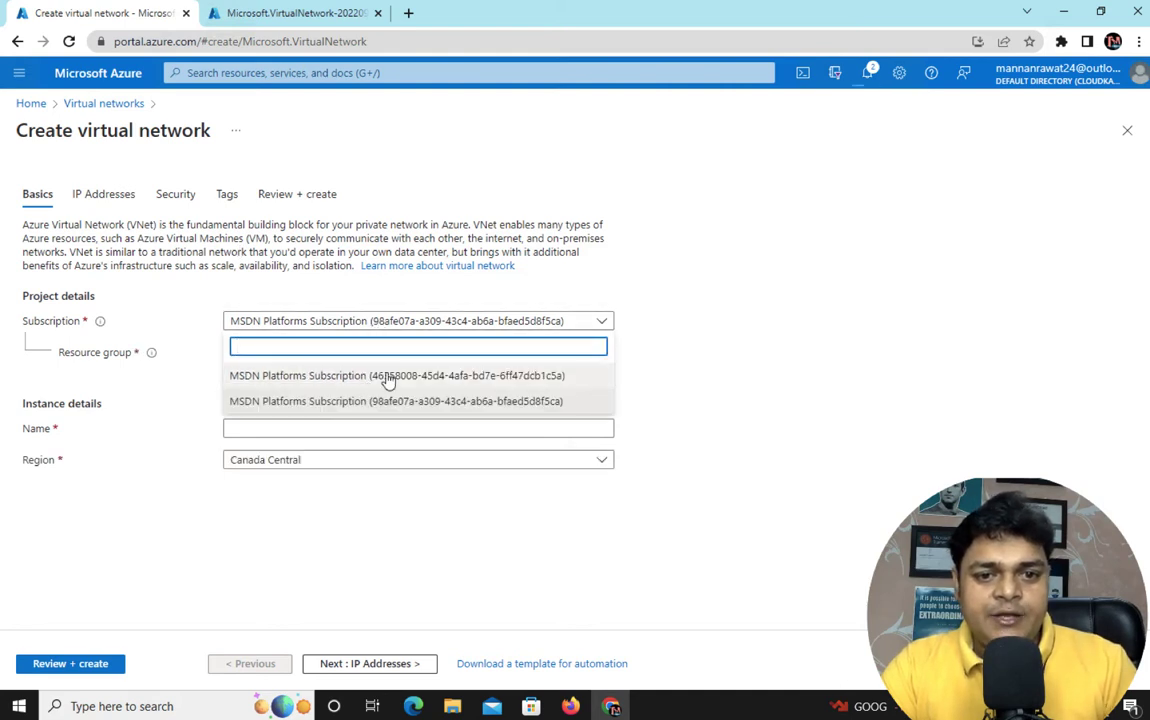
{"action": "left_click", "coordinate": [388, 377]}
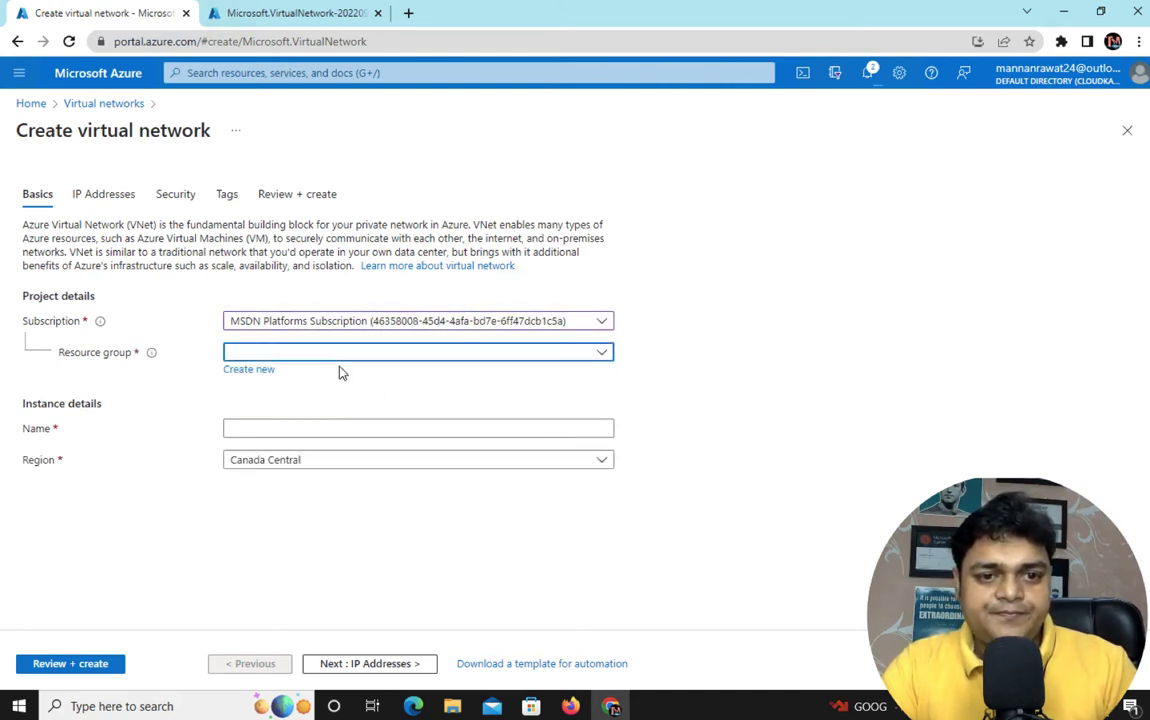
{"action": "left_click", "coordinate": [338, 358]}
{"action": "scroll", "coordinate": [298, 560], "scroll_direction": "down", "scroll_amount": 5}
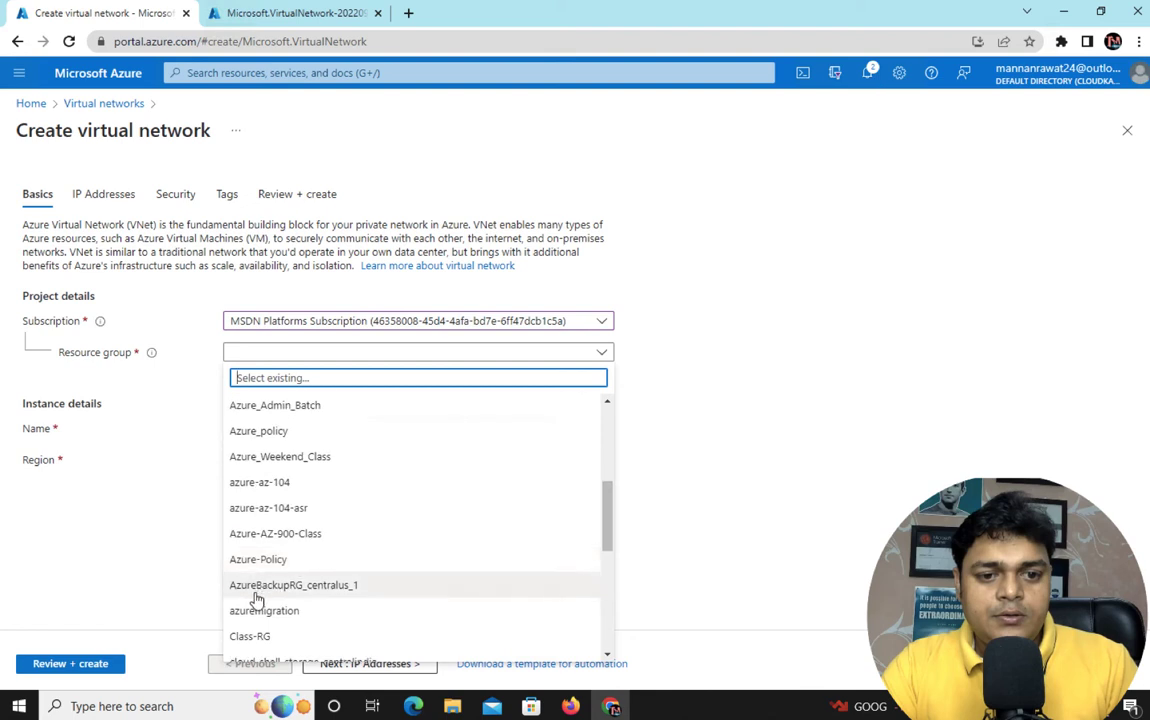
{"action": "left_click", "coordinate": [262, 483]}
{"action": "left_click", "coordinate": [284, 421]}
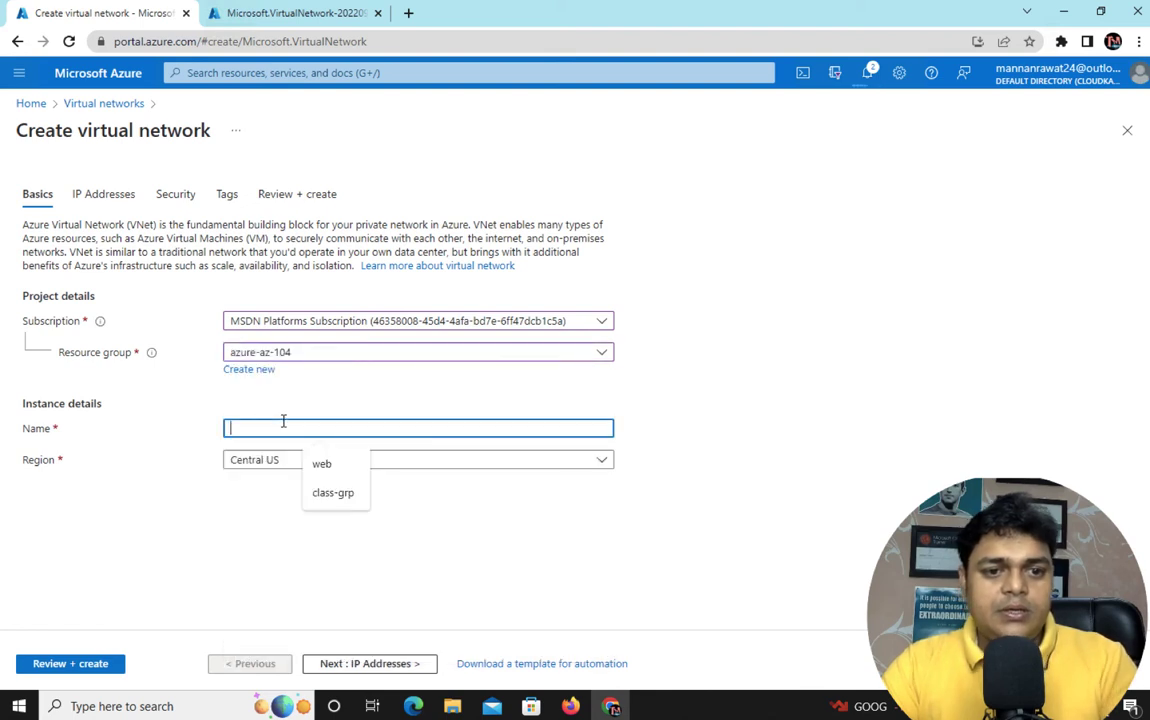
{"action": "type", "text": "training-v-net"}
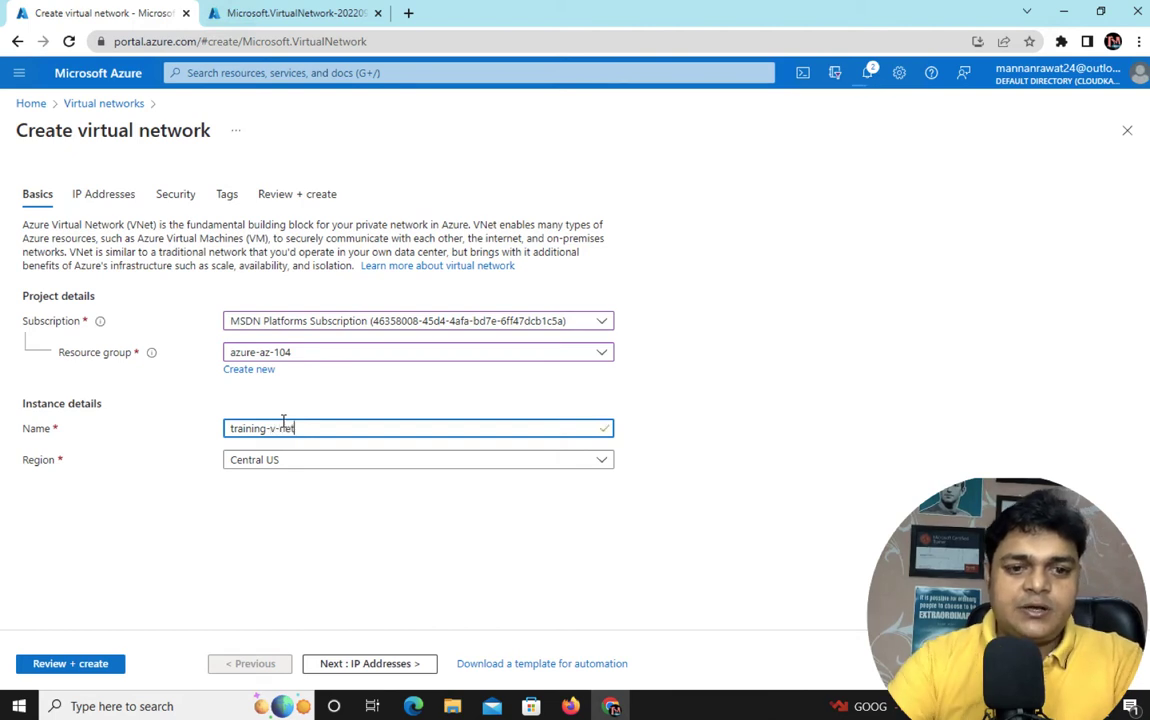
{"action": "left_click", "coordinate": [372, 462]}
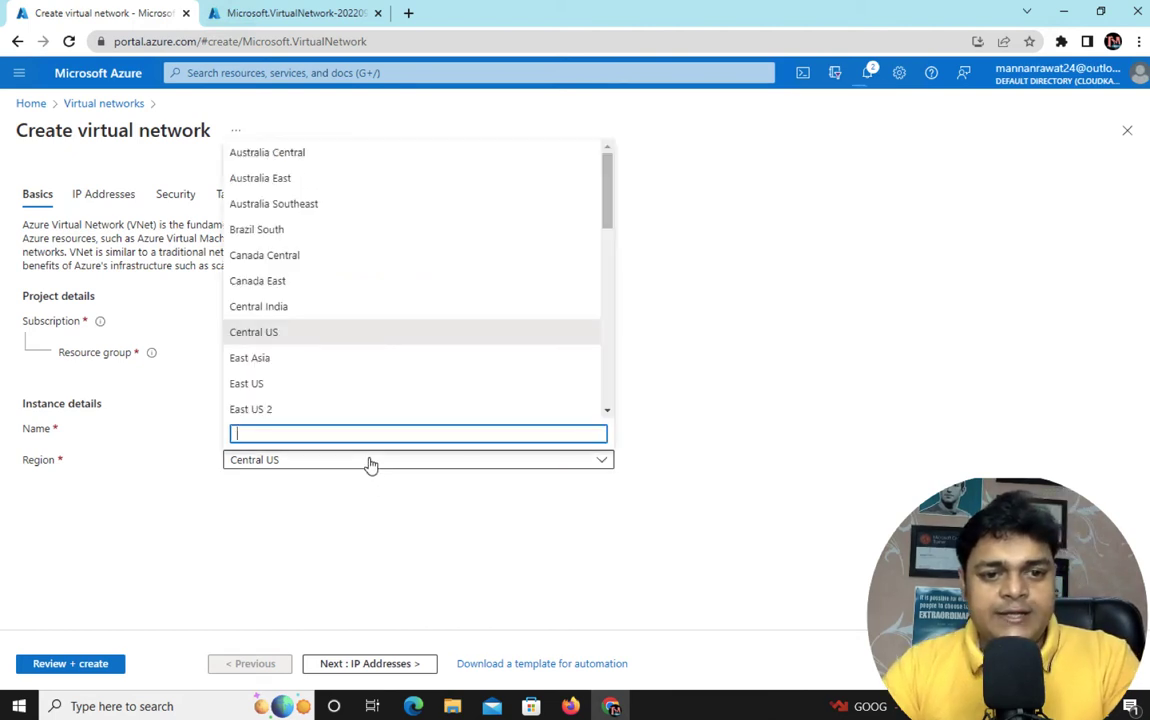
{"action": "left_click", "coordinate": [258, 385]}
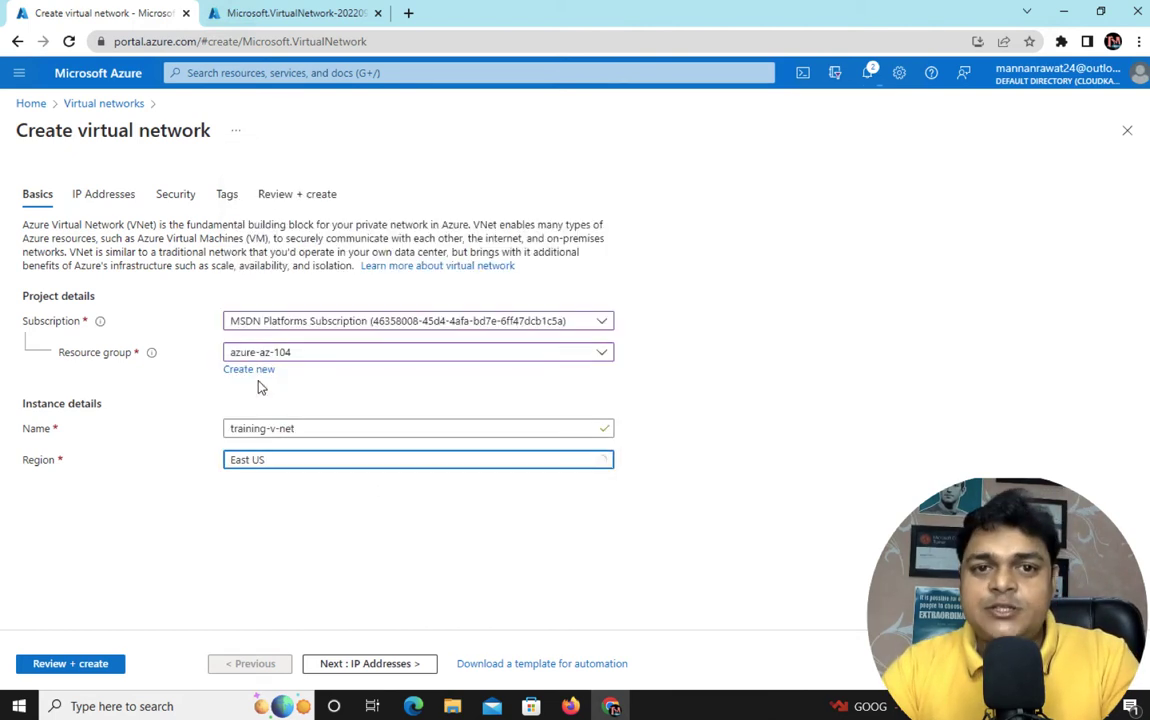
{"action": "left_click", "coordinate": [372, 664]}
Replace the address space with 172.16.1.0/25 and add subnet vm-subnet covering 172.16.1.0/25
{"action": "left_click", "coordinate": [191, 284]}
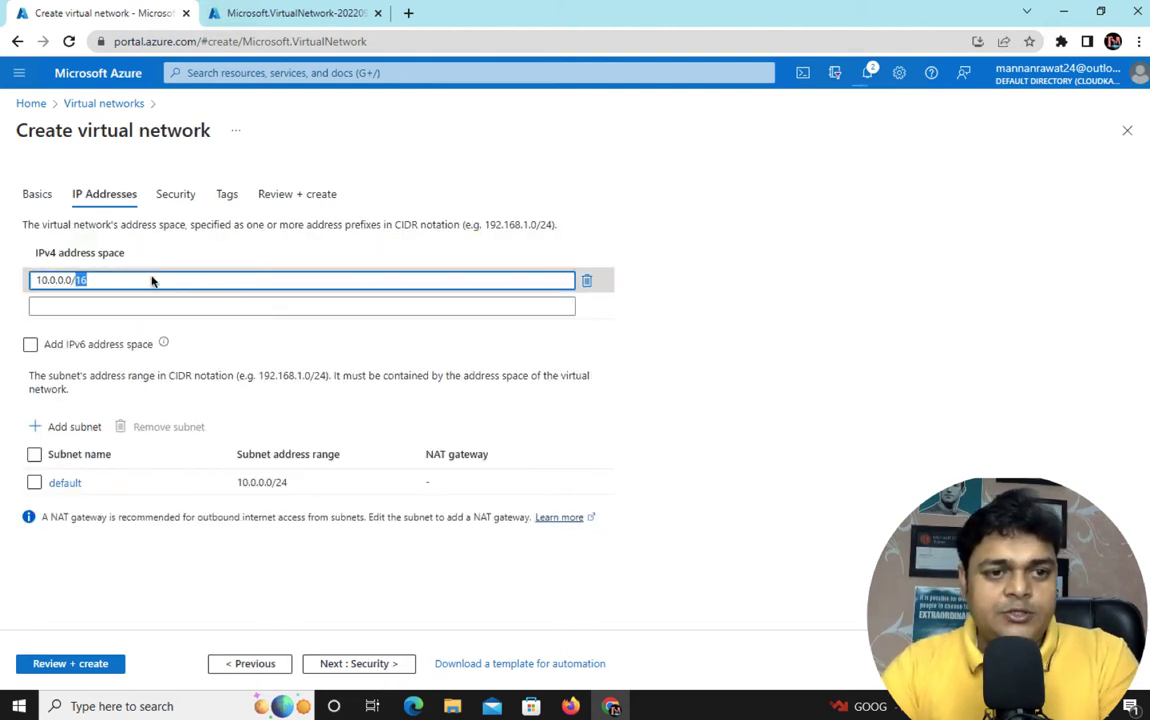
{"action": "type", "text": "172"}
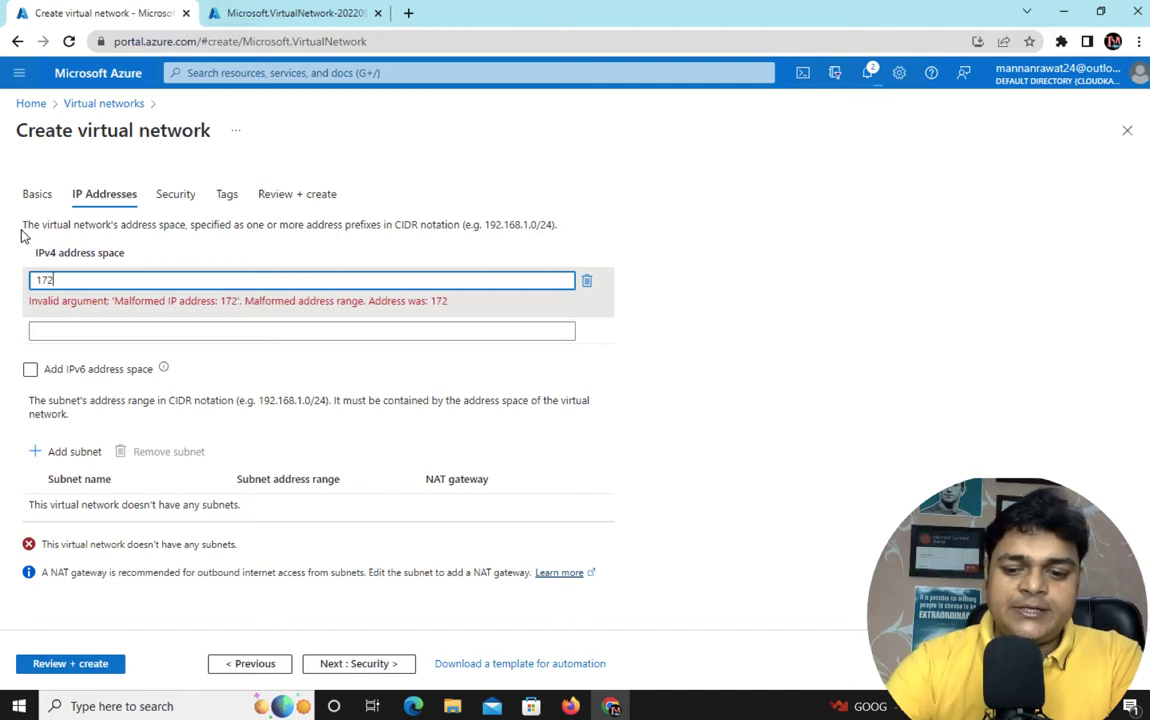
{"action": "type", "text": ".16.1."}
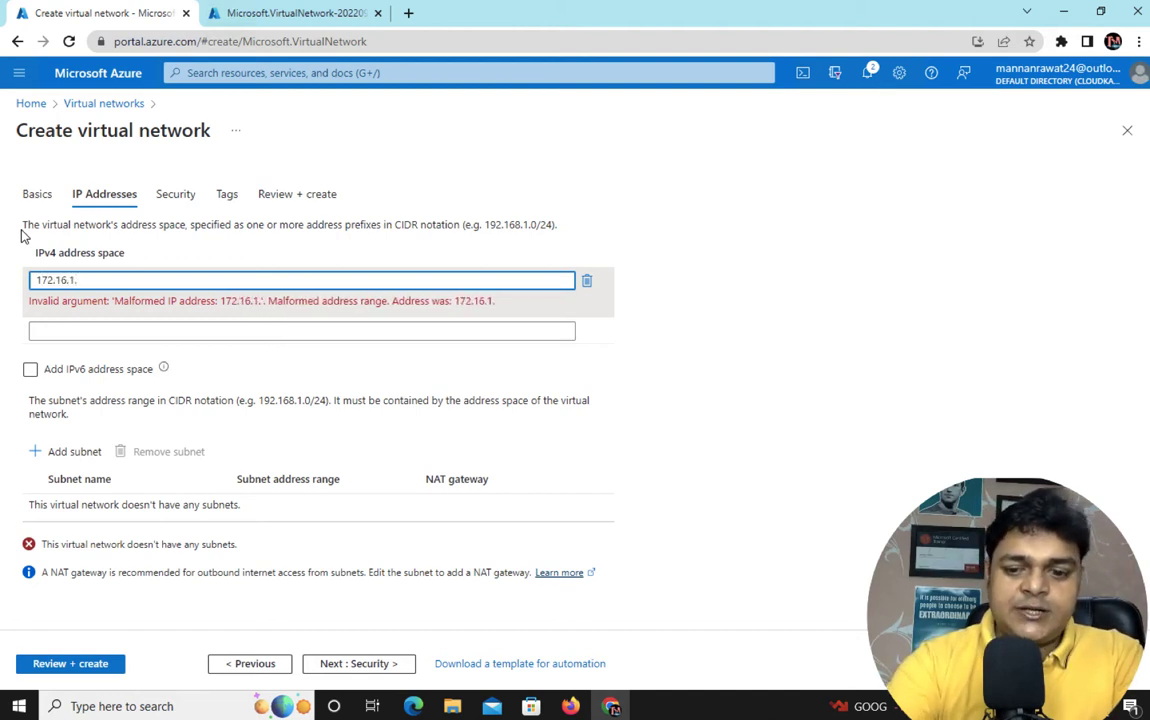
{"action": "type", "text": "0/"}
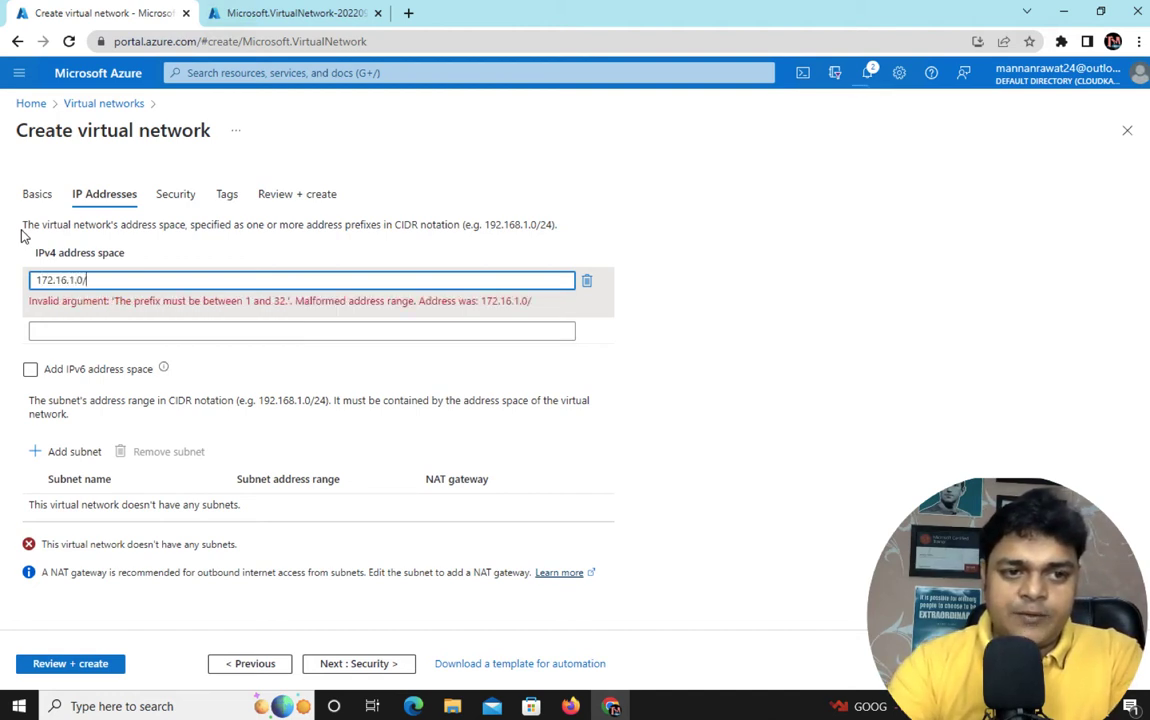
{"action": "type", "text": "25"}
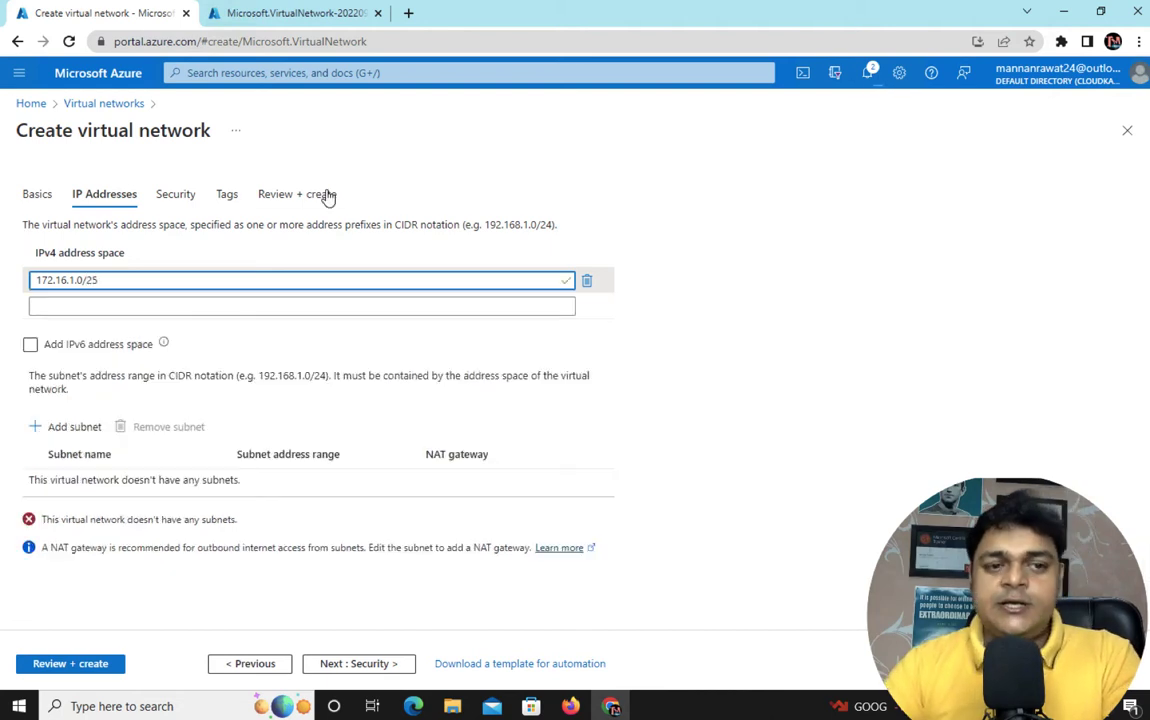
{"action": "left_click", "coordinate": [72, 427]}
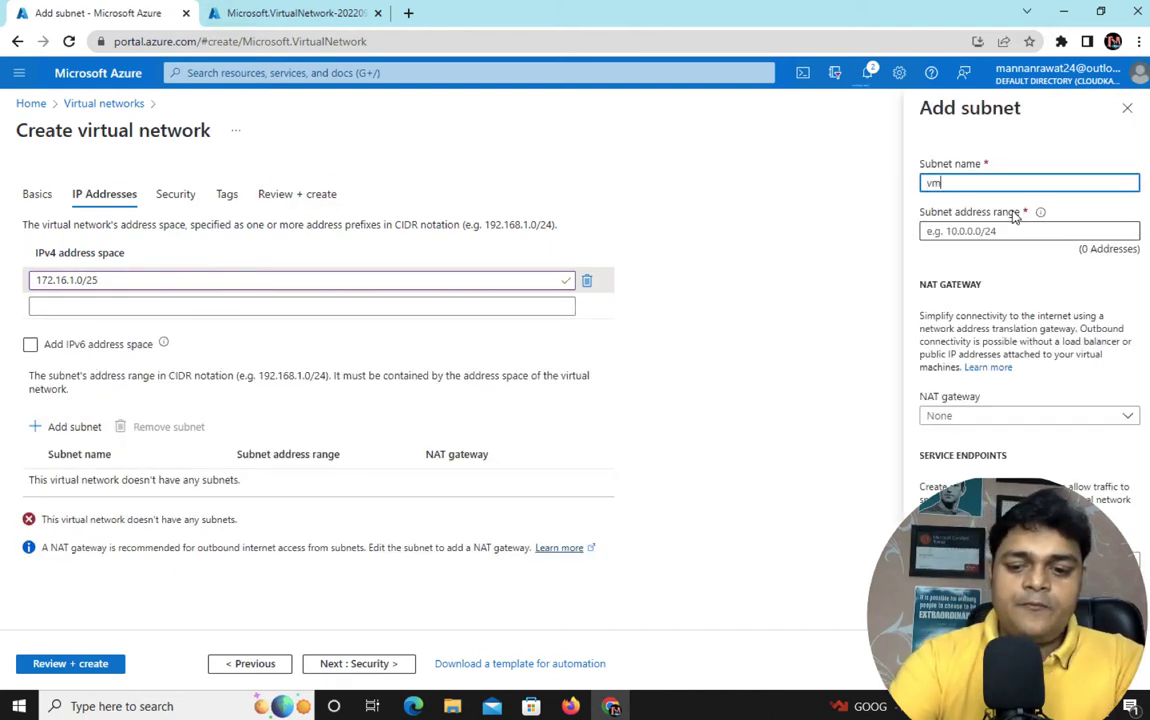
{"action": "type", "text": "vm-subnet"}
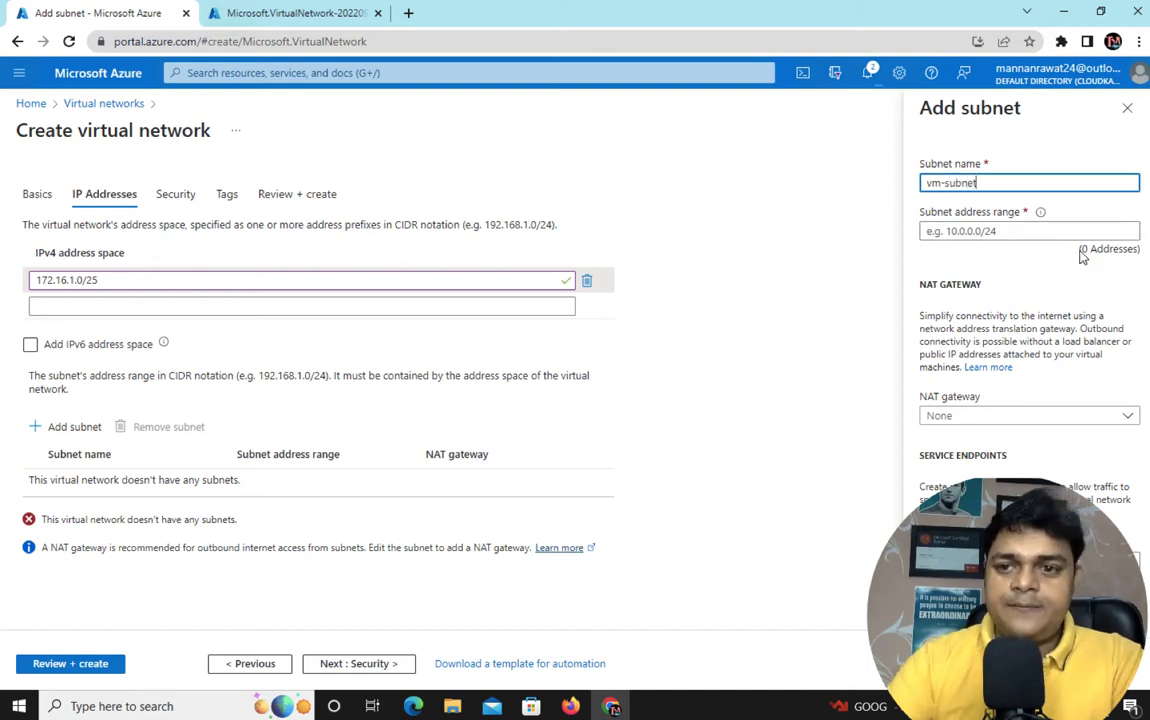
{"action": "left_click", "coordinate": [1019, 230]}
{"action": "type", "text": "172"}
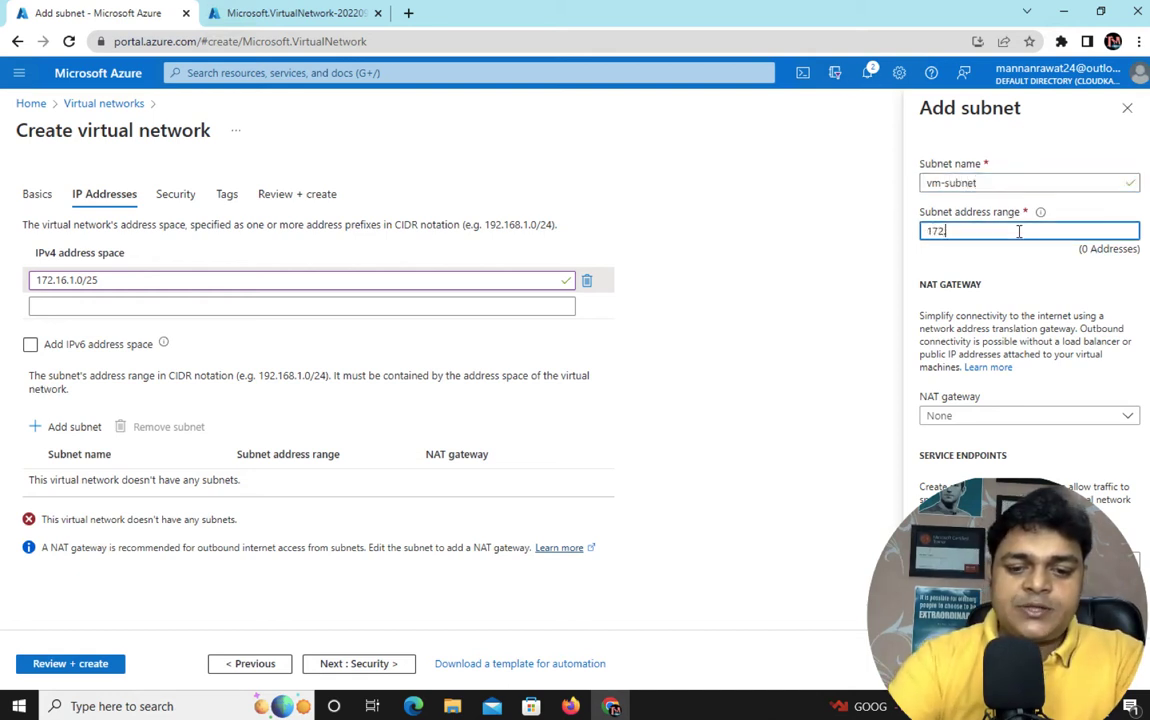
{"action": "type", "text": ".16.1.0/2"}
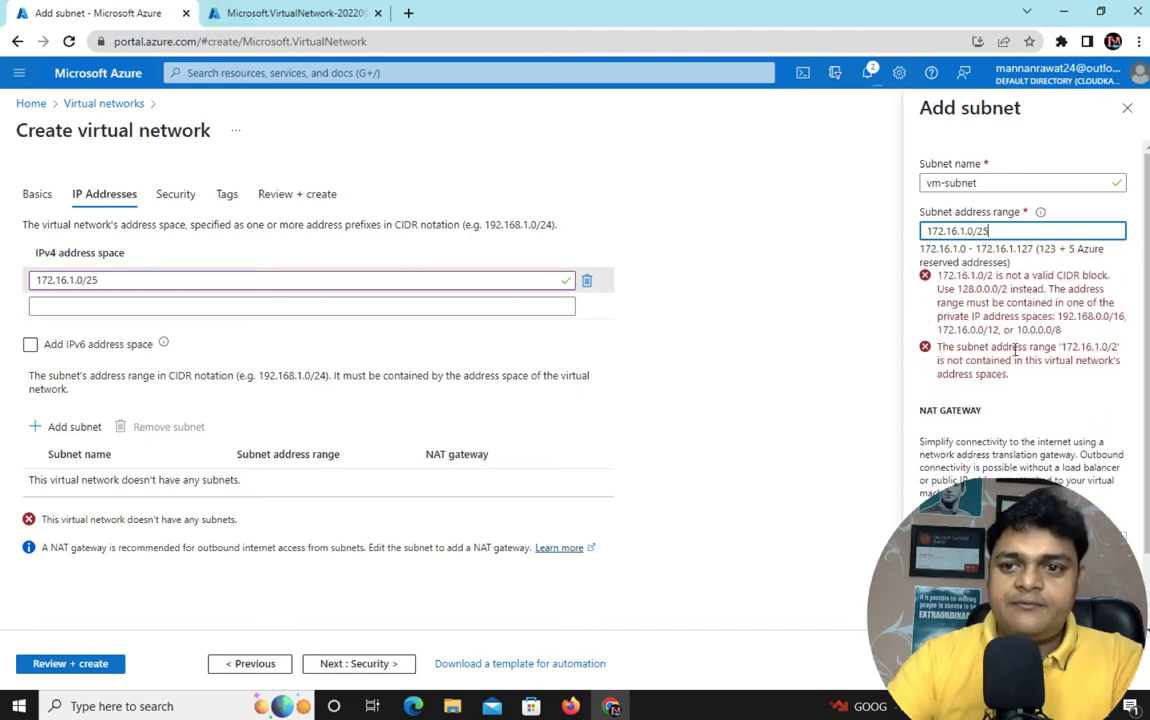
{"action": "type", "text": "5"}
{"action": "left_click", "coordinate": [938, 663]}
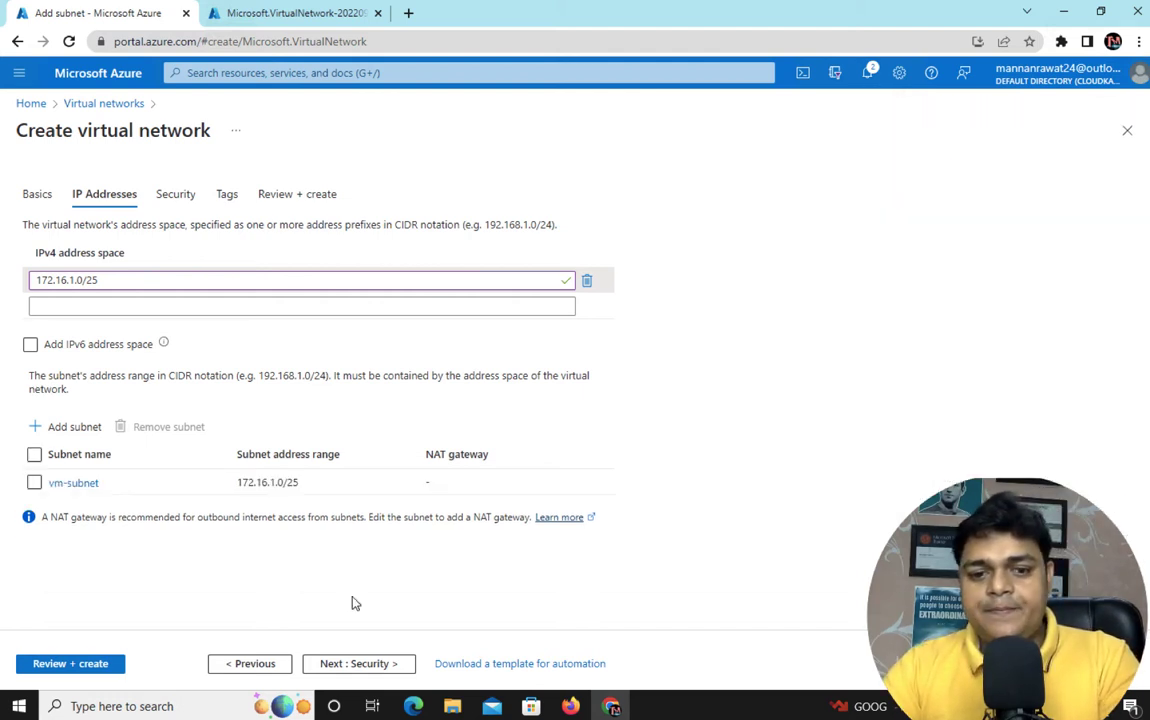
Review and create training-v-net after confirming the class-v-net deployment completed
{"action": "left_click", "coordinate": [83, 664]}
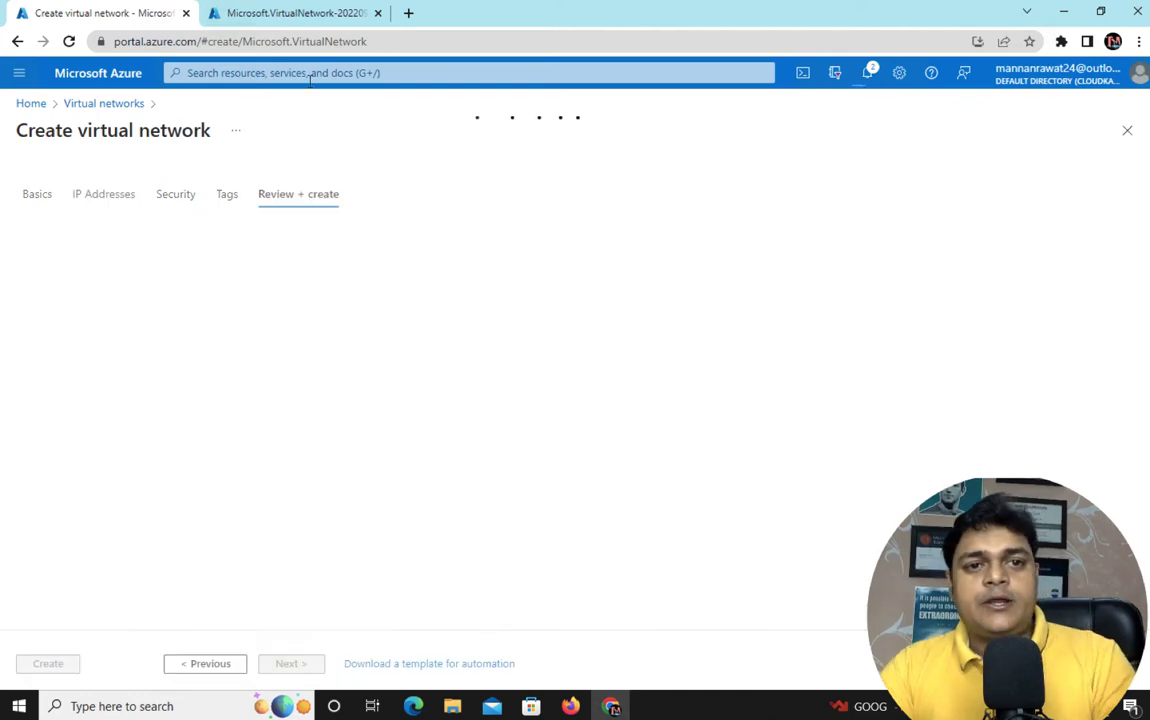
{"action": "left_click", "coordinate": [300, 13]}
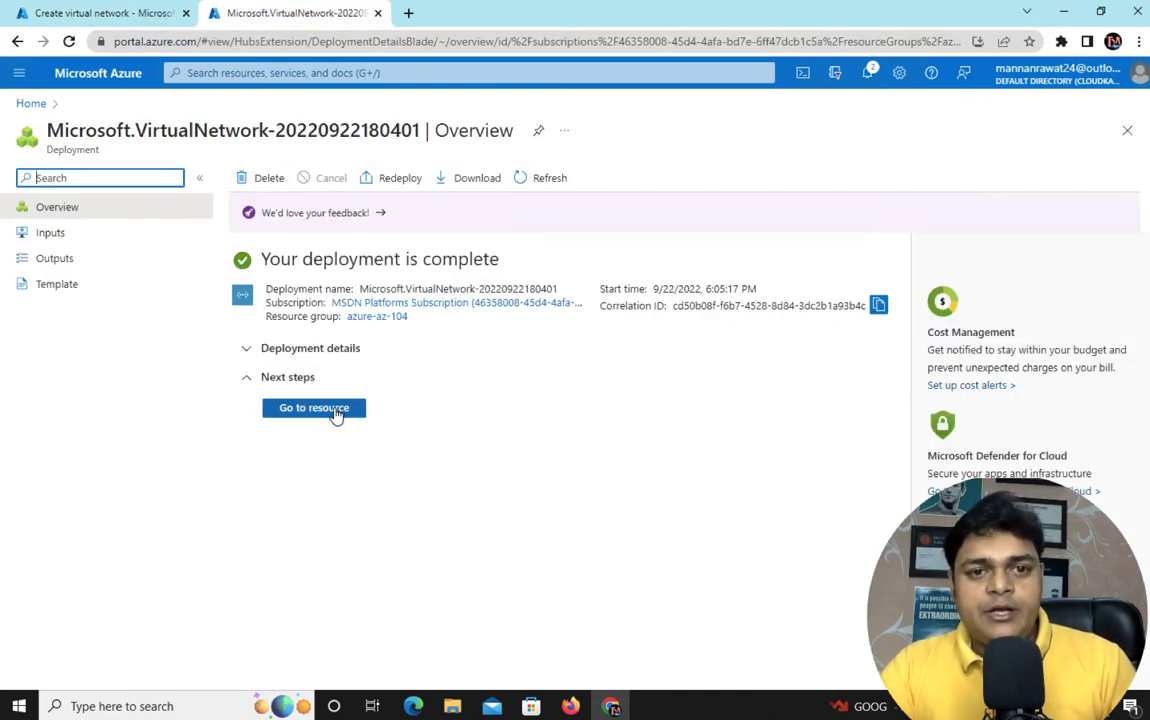
{"action": "left_click", "coordinate": [123, 14]}
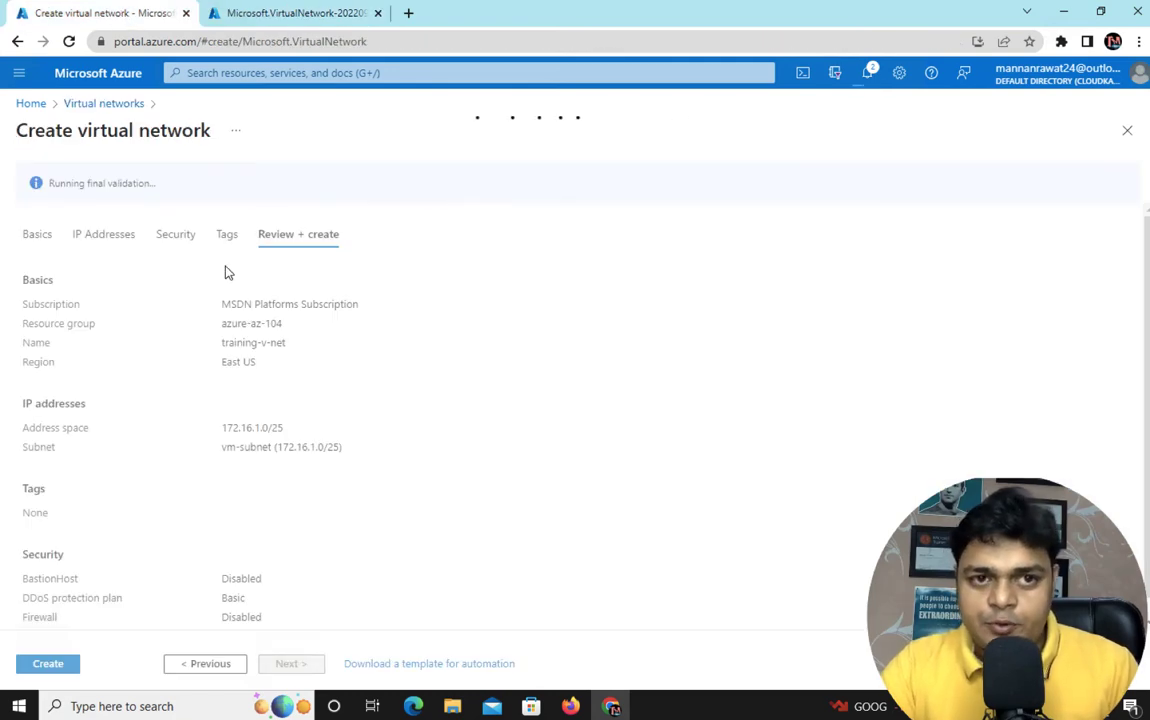
{"action": "left_click", "coordinate": [326, 13]}
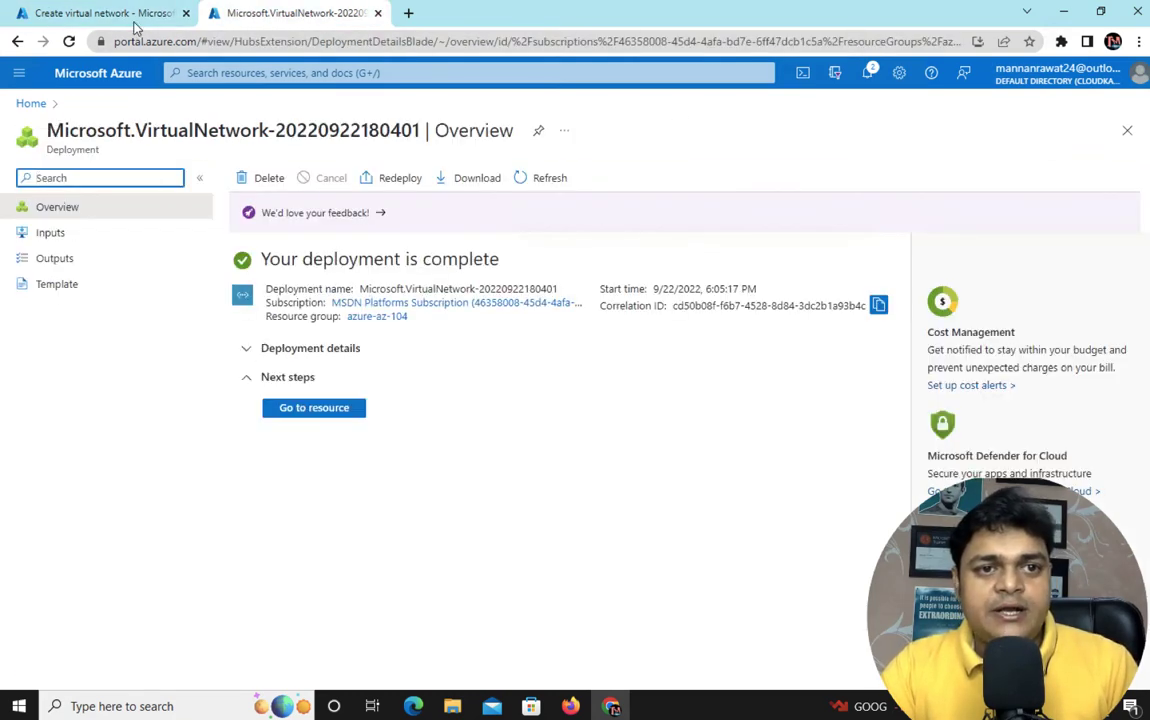
{"action": "left_click", "coordinate": [129, 13]}
{"action": "left_click", "coordinate": [49, 665]}
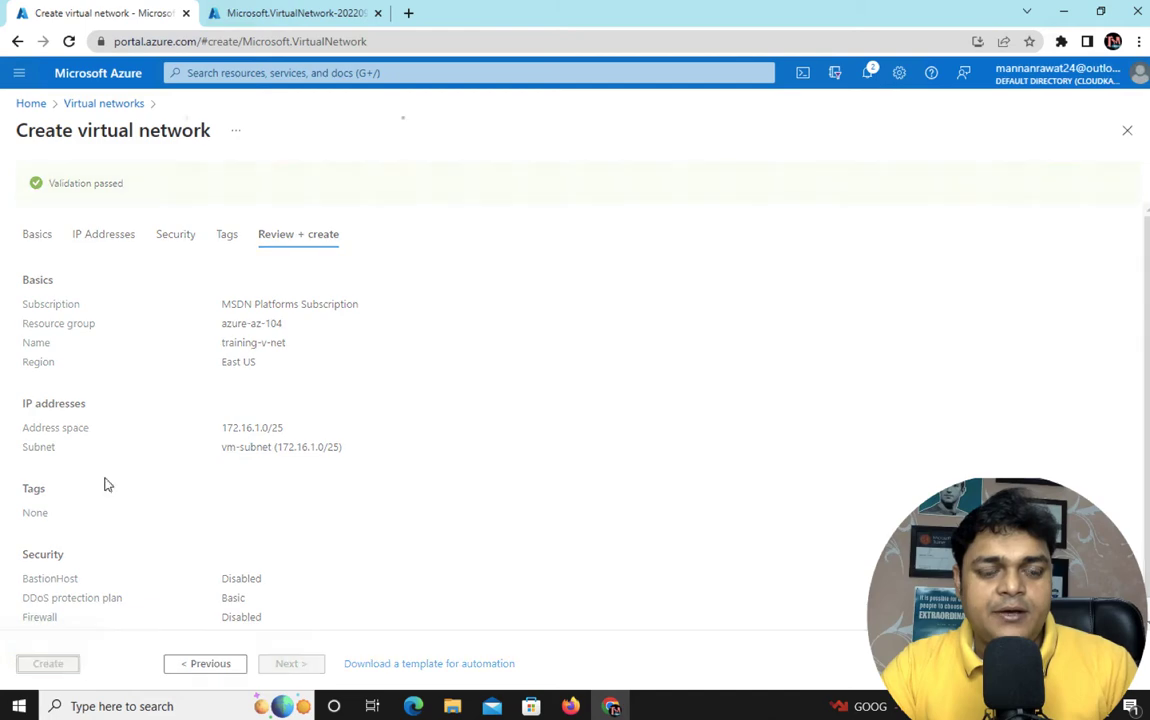
Go from the deployment overview to the empty Virtual machines list
{"action": "left_click", "coordinate": [283, 18]}
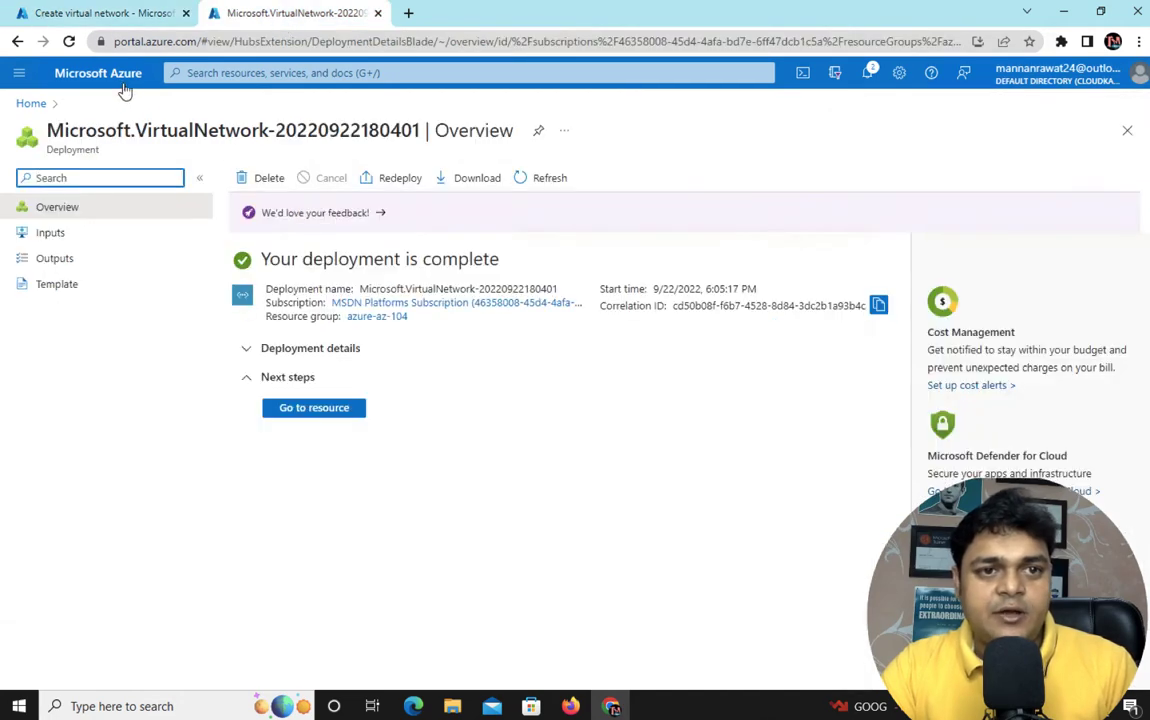
{"action": "left_click", "coordinate": [118, 78]}
{"action": "left_click", "coordinate": [615, 193]}
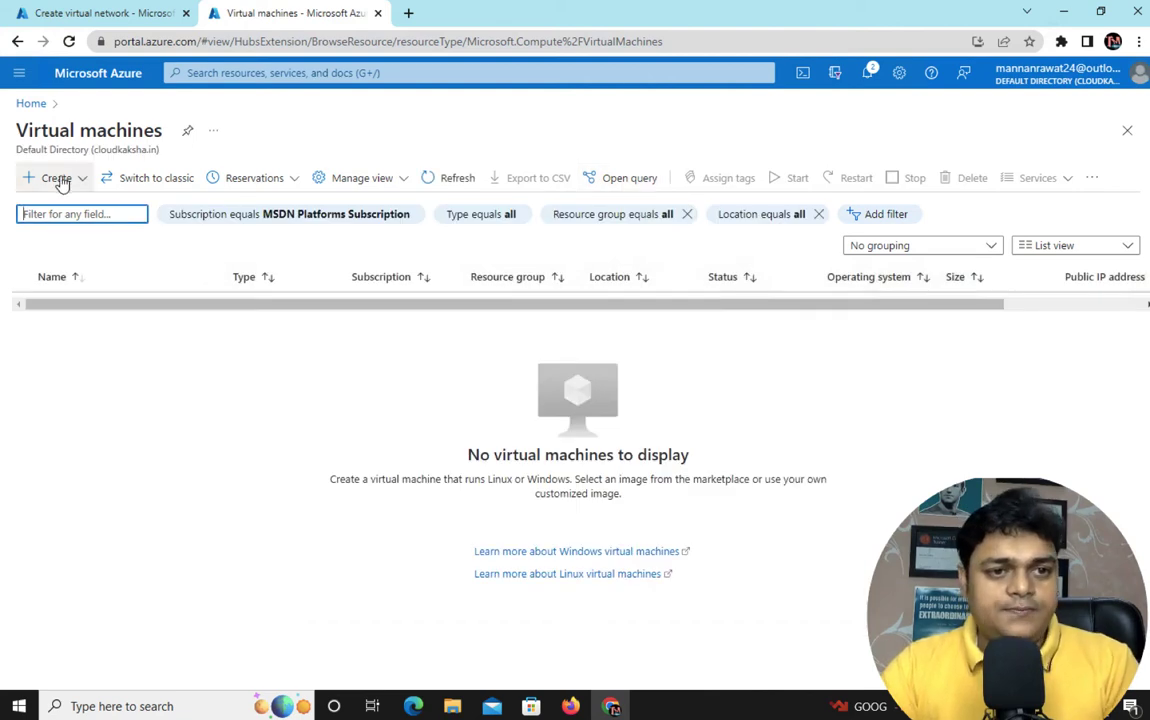
Start a new VM with the MSDN Platforms subscription, resource group azure-az-104, named web1
{"action": "left_click", "coordinate": [60, 183]}
{"action": "key", "text": "Escape"}
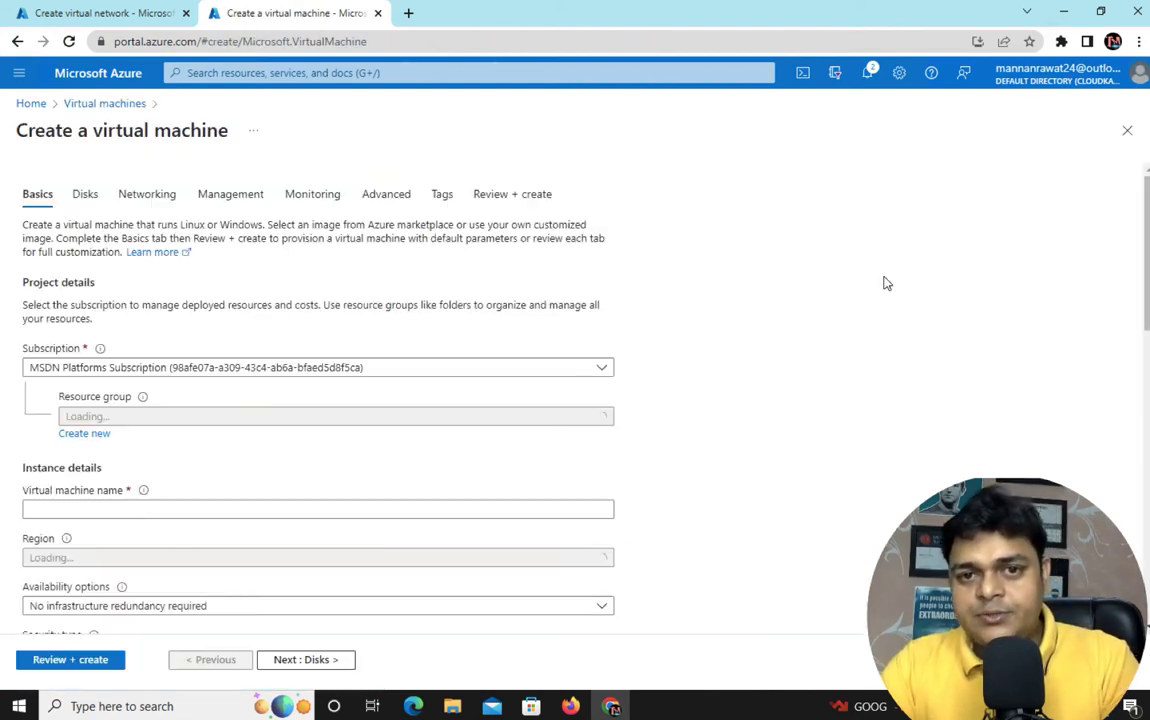
{"action": "left_click", "coordinate": [418, 354]}
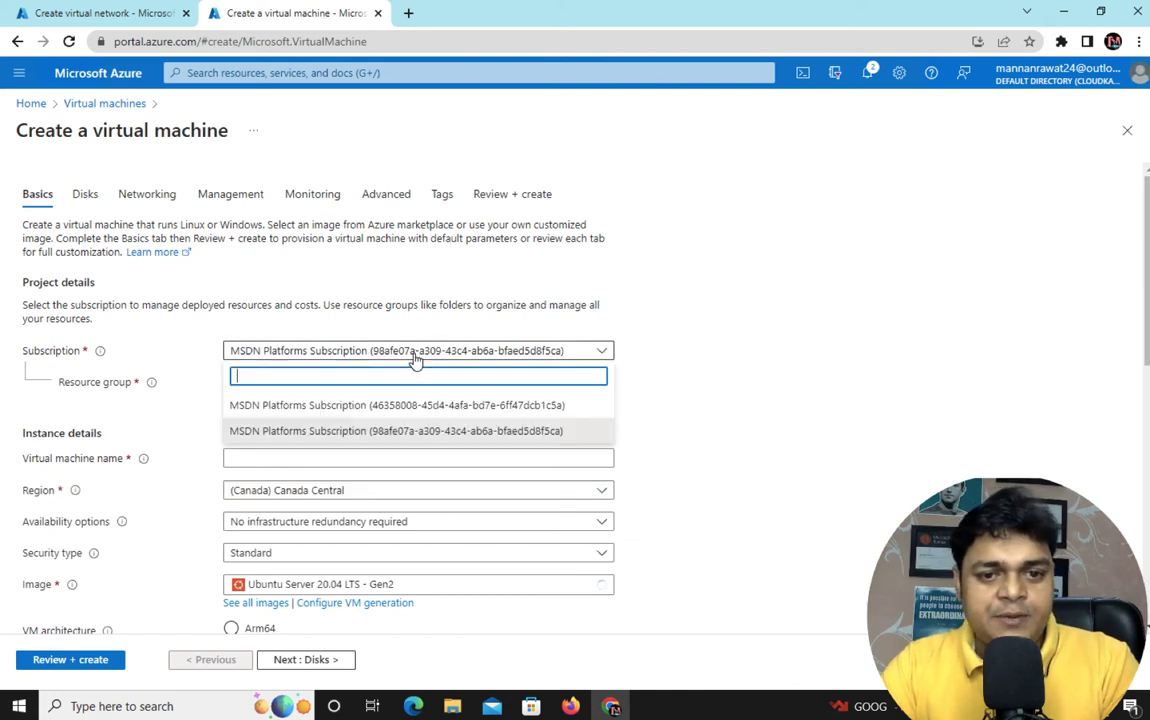
{"action": "left_click", "coordinate": [390, 407]}
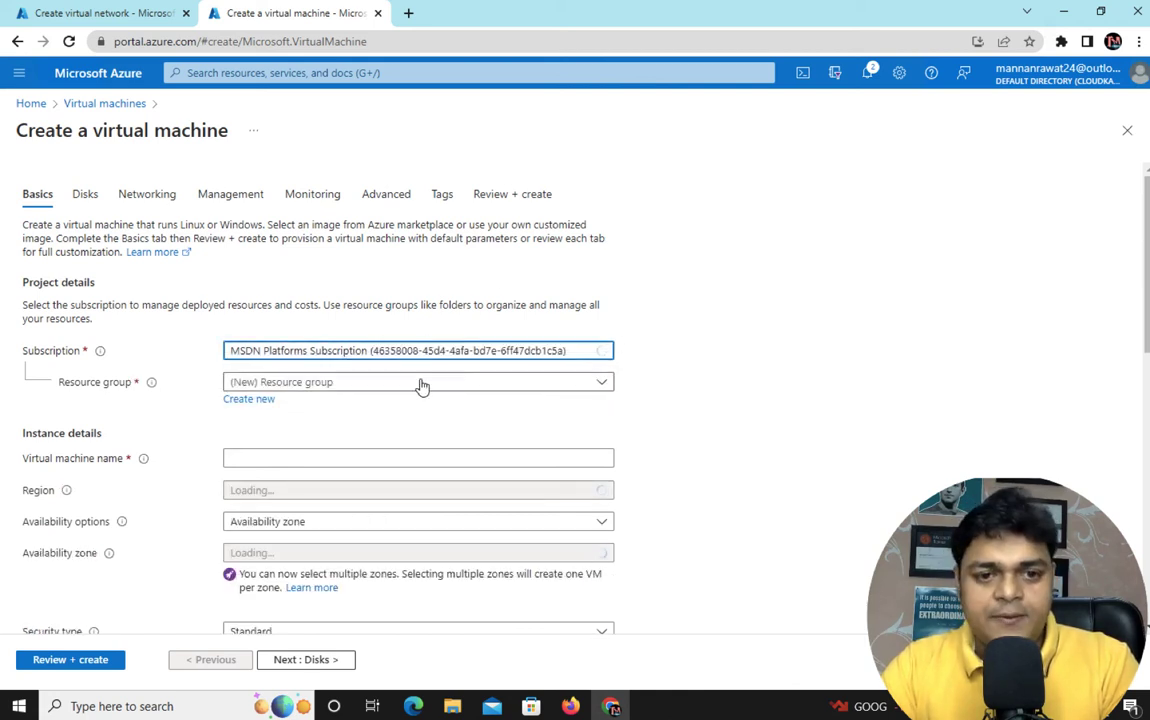
{"action": "left_click", "coordinate": [421, 384]}
{"action": "scroll", "coordinate": [268, 488], "scroll_direction": "down", "scroll_amount": 3}
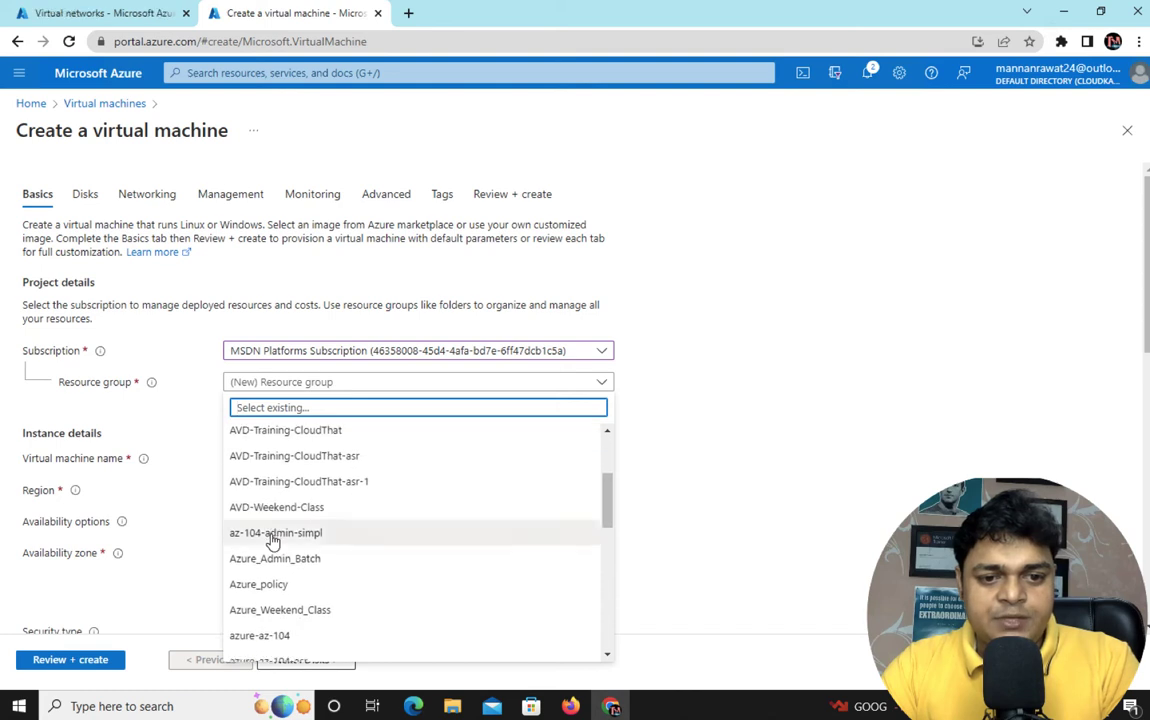
{"action": "left_click", "coordinate": [262, 635]}
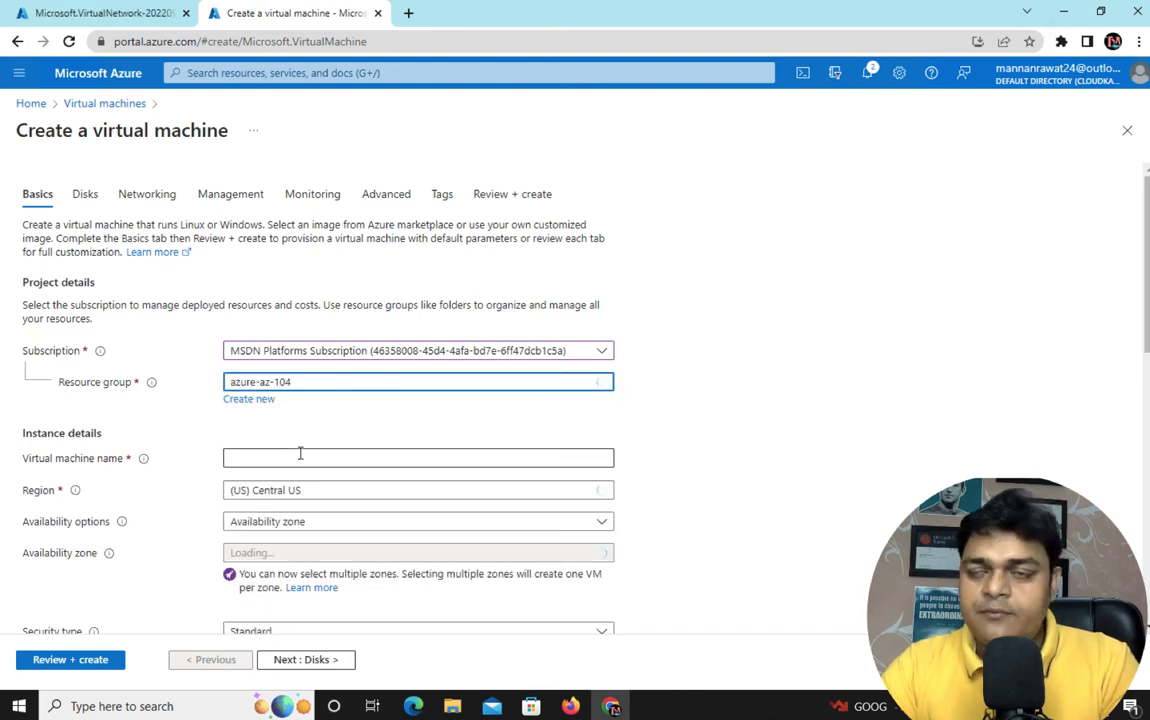
{"action": "left_click", "coordinate": [300, 455]}
{"action": "type", "text": "web"}
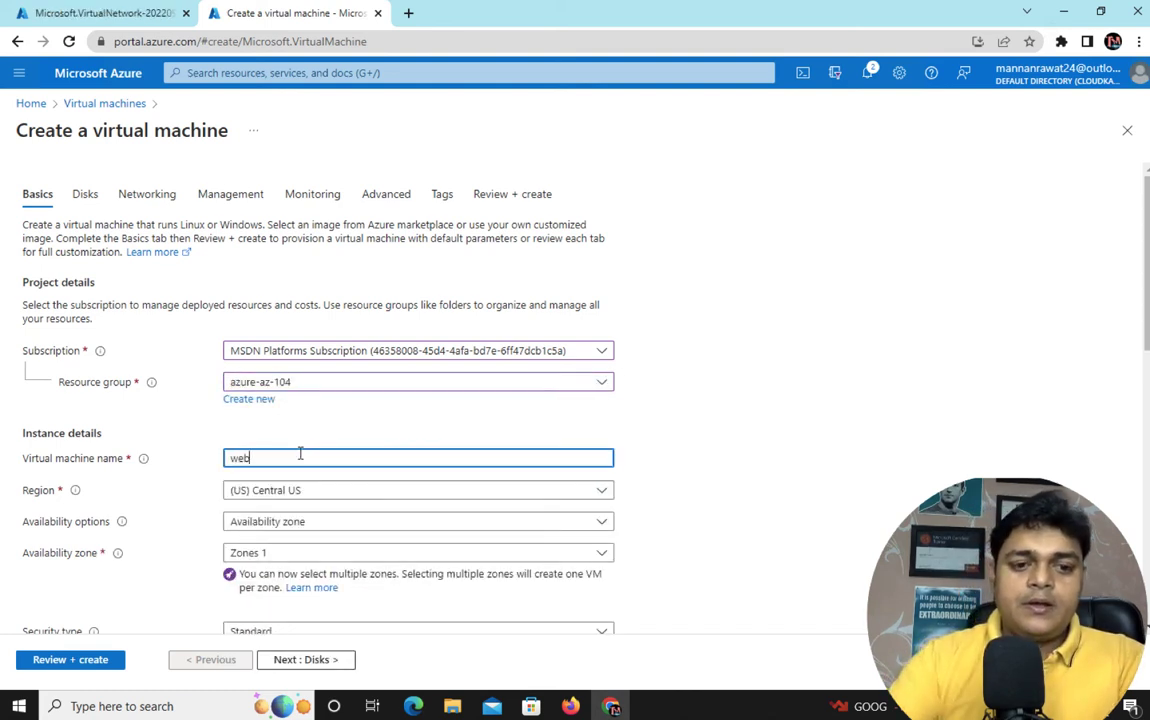
{"action": "type", "text": "1"}
Set region Central US, no infrastructure redundancy, and the Windows Server 2016 Datacenter - Gen2 image
{"action": "scroll", "coordinate": [385, 515], "scroll_direction": "down", "scroll_amount": 2}
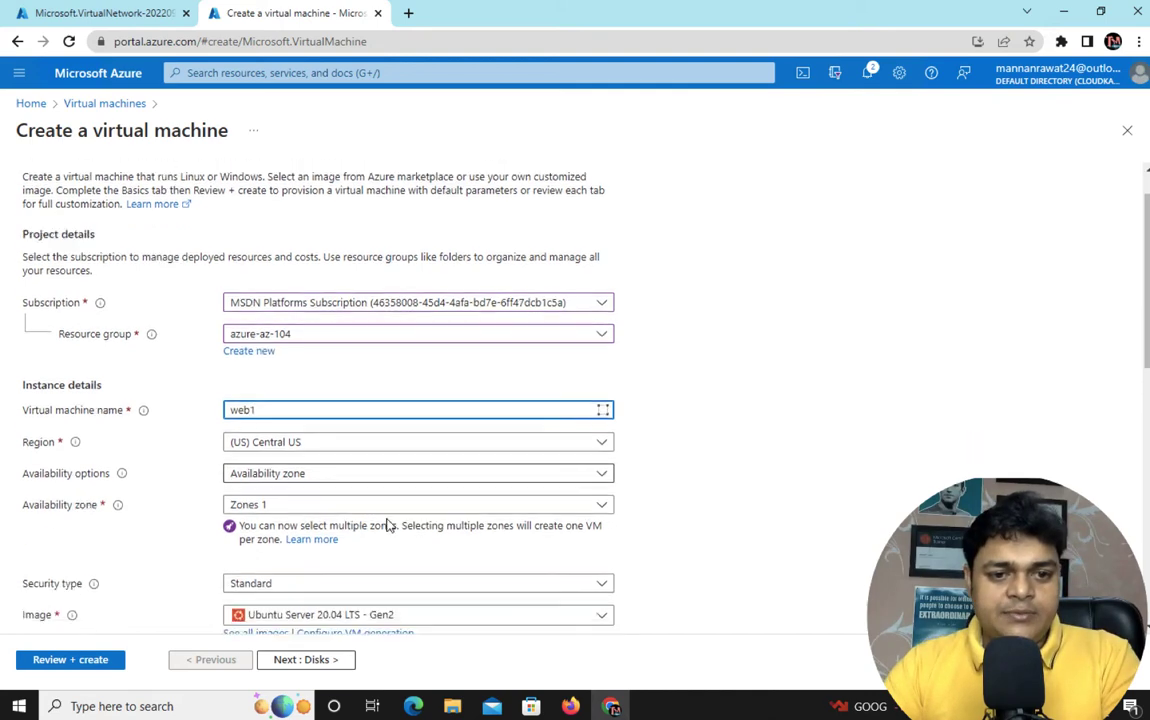
{"action": "left_click", "coordinate": [339, 416]}
{"action": "left_click", "coordinate": [339, 416]}
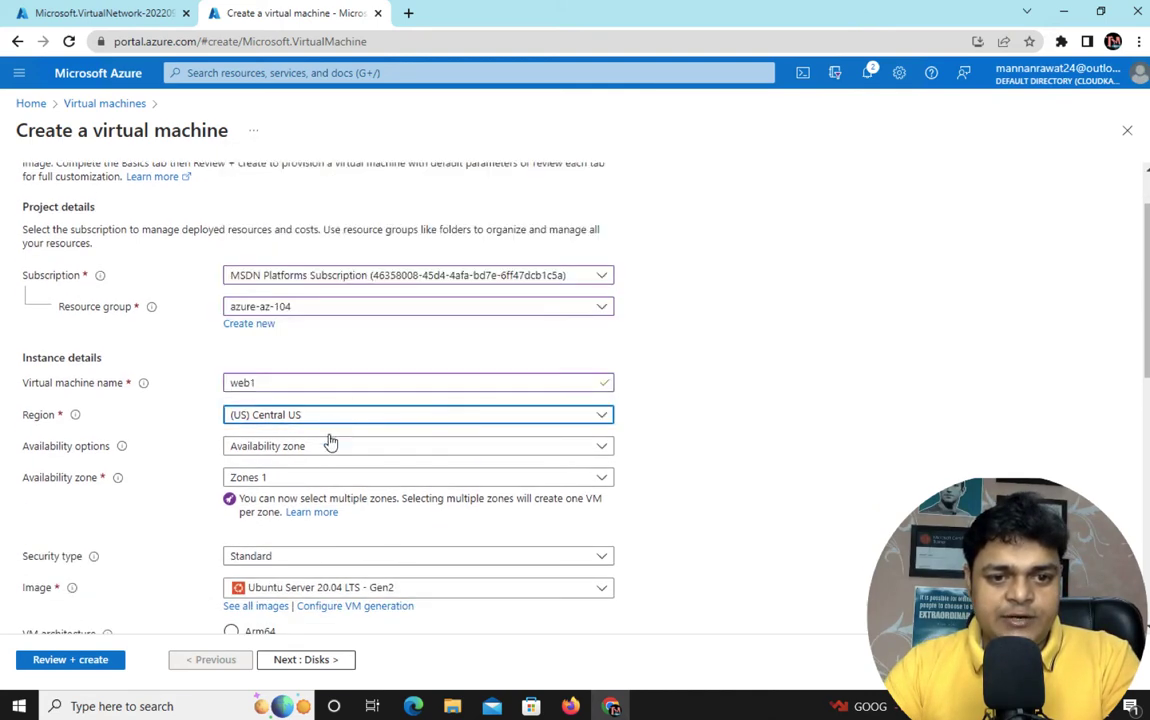
{"action": "left_click", "coordinate": [320, 447]}
{"action": "left_click", "coordinate": [309, 472]}
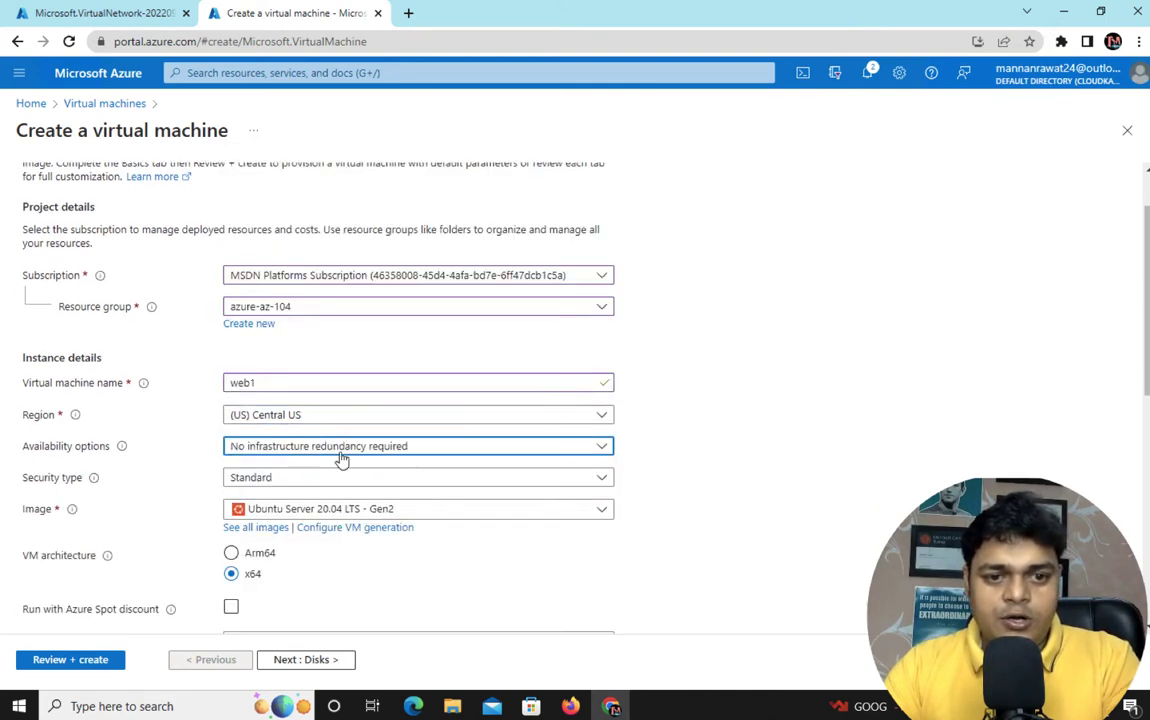
{"action": "scroll", "coordinate": [388, 465], "scroll_direction": "down", "scroll_amount": 4}
{"action": "left_click", "coordinate": [392, 316]}
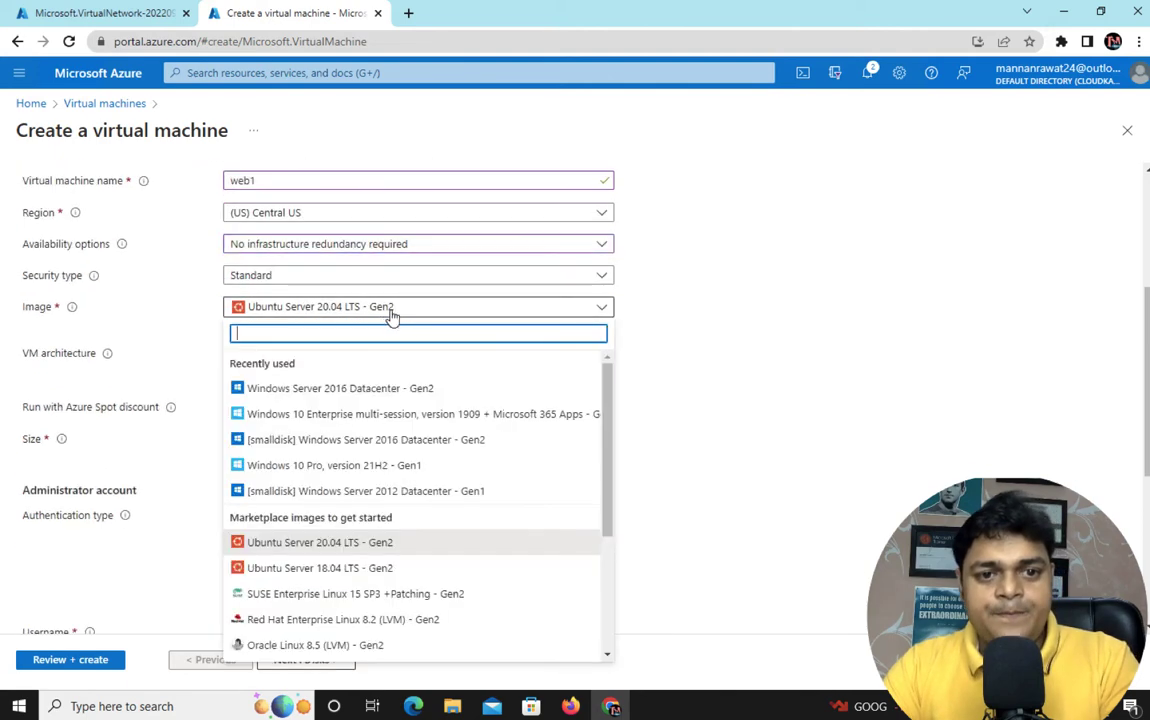
{"action": "left_click", "coordinate": [293, 387]}
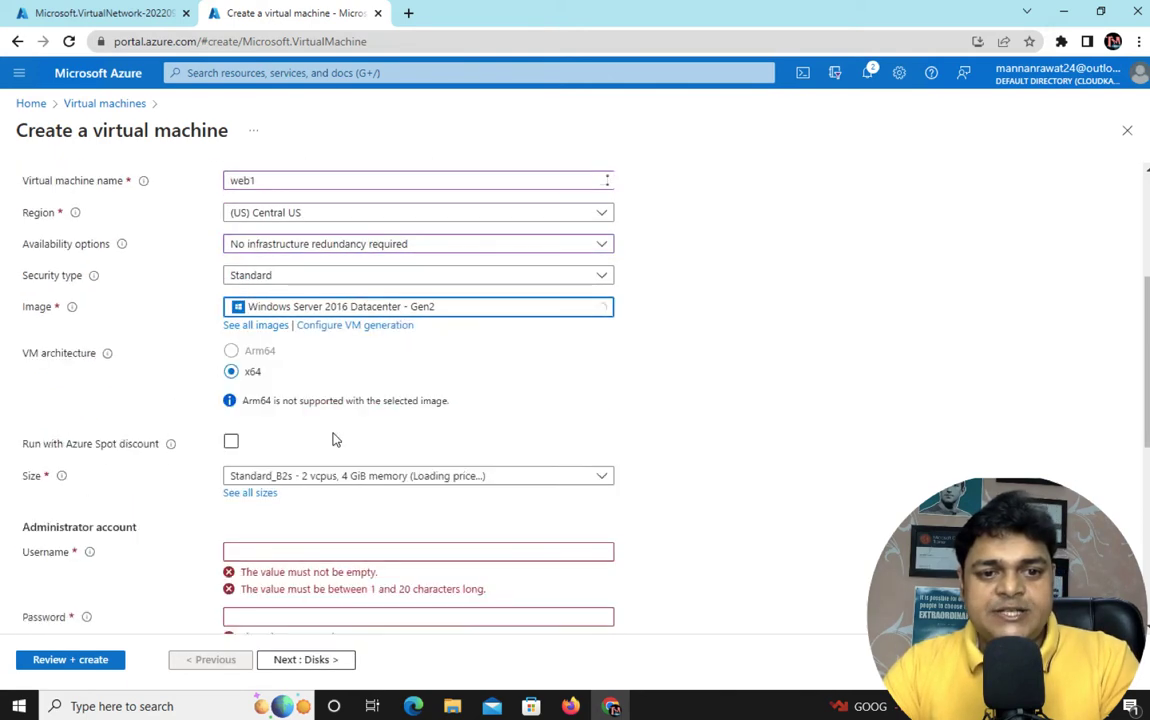
{"action": "scroll", "coordinate": [333, 439], "scroll_direction": "down", "scroll_amount": 3}
{"action": "left_click", "coordinate": [313, 419]}
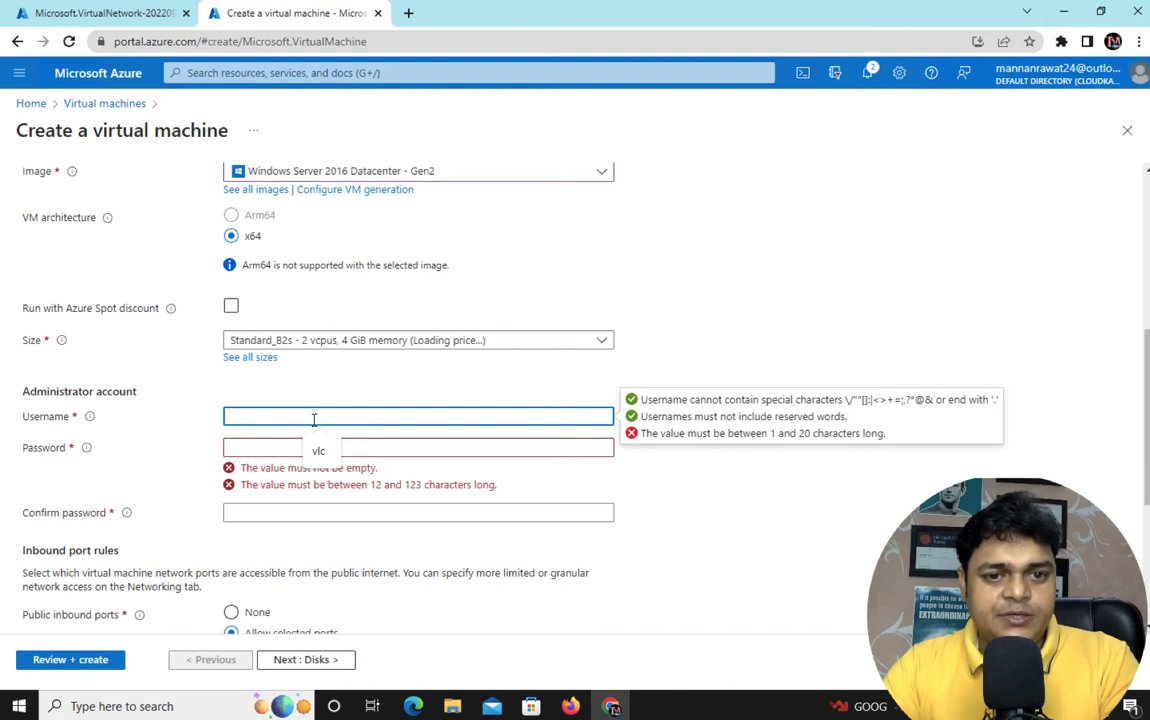
Enter the administrator username and a matching password, retyping it until both fields validate
{"action": "type", "text": "web"}
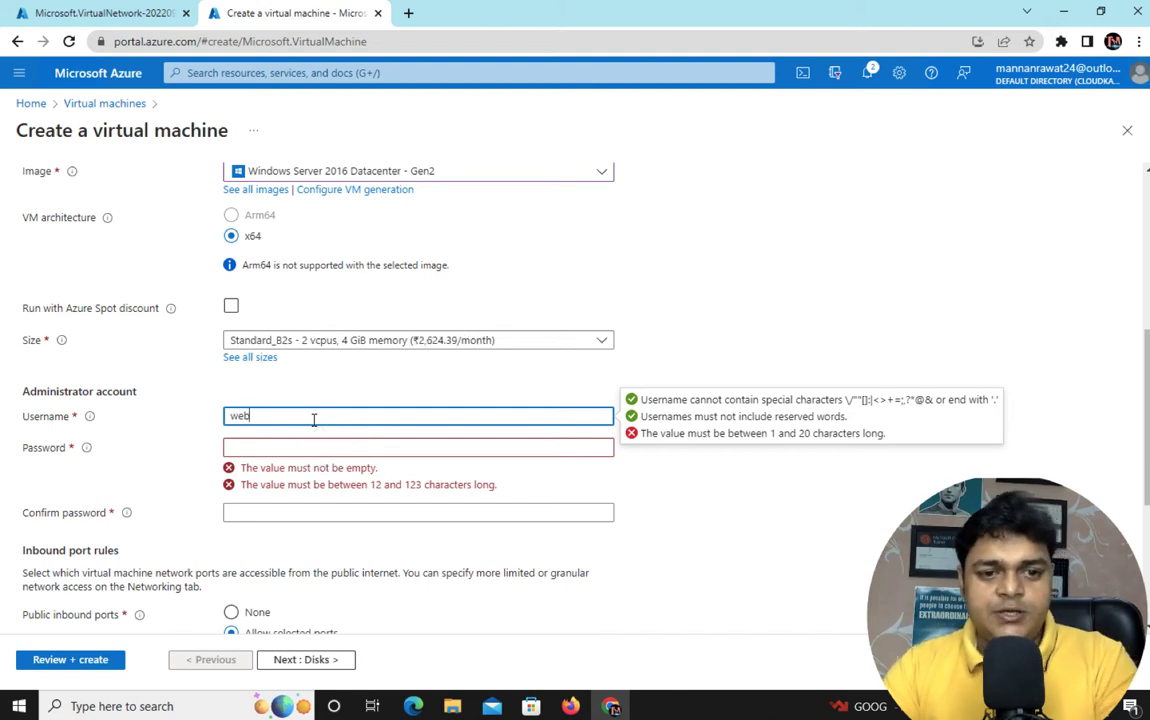
{"action": "key", "text": "Tab"}
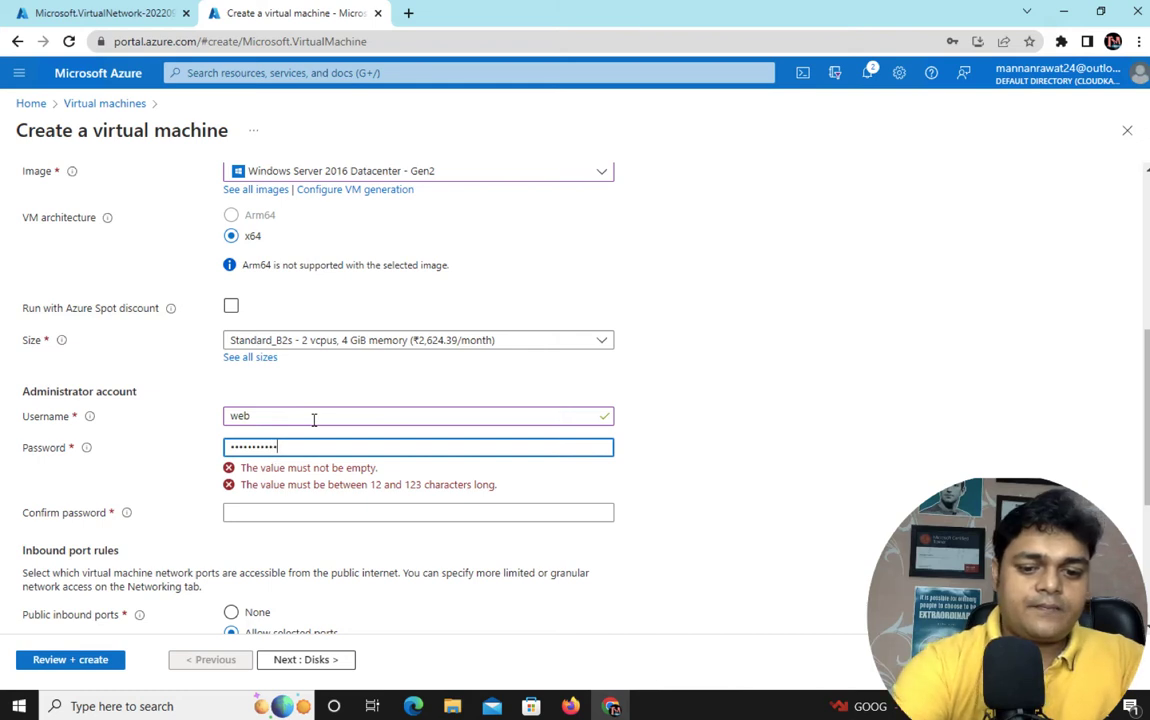
{"action": "type", "text": "3"}
{"action": "key", "text": "Tab"}
{"action": "type", "text": "w"}
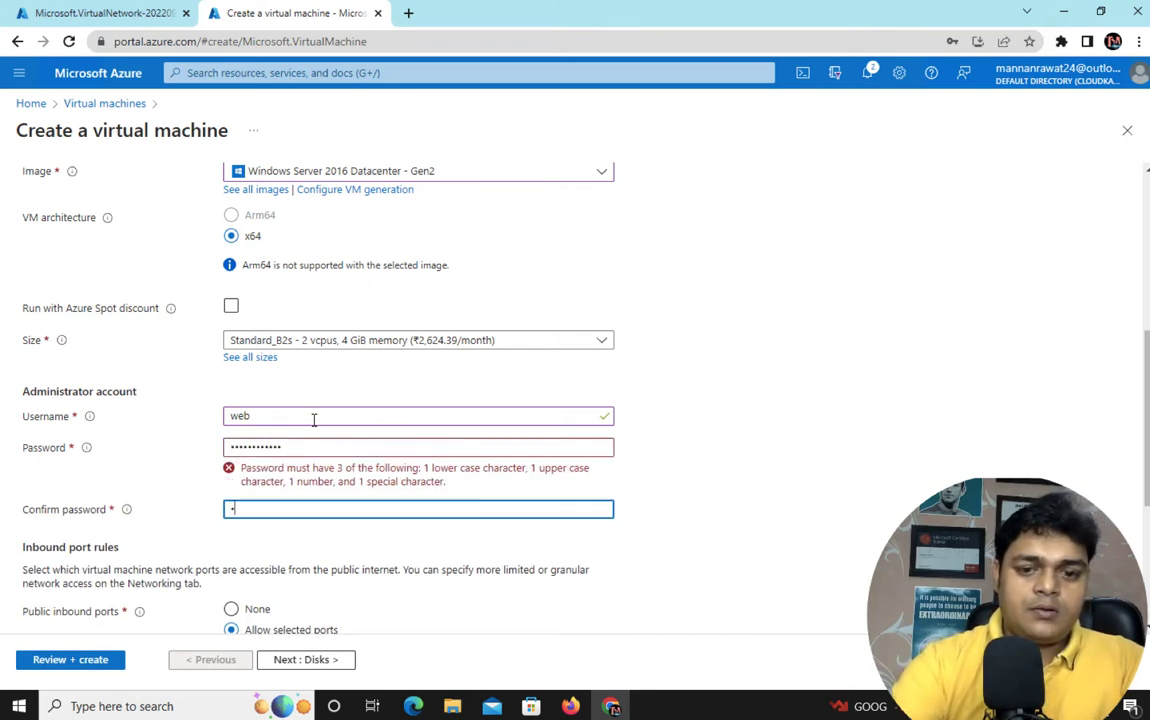
{"action": "type", "text": "e"}
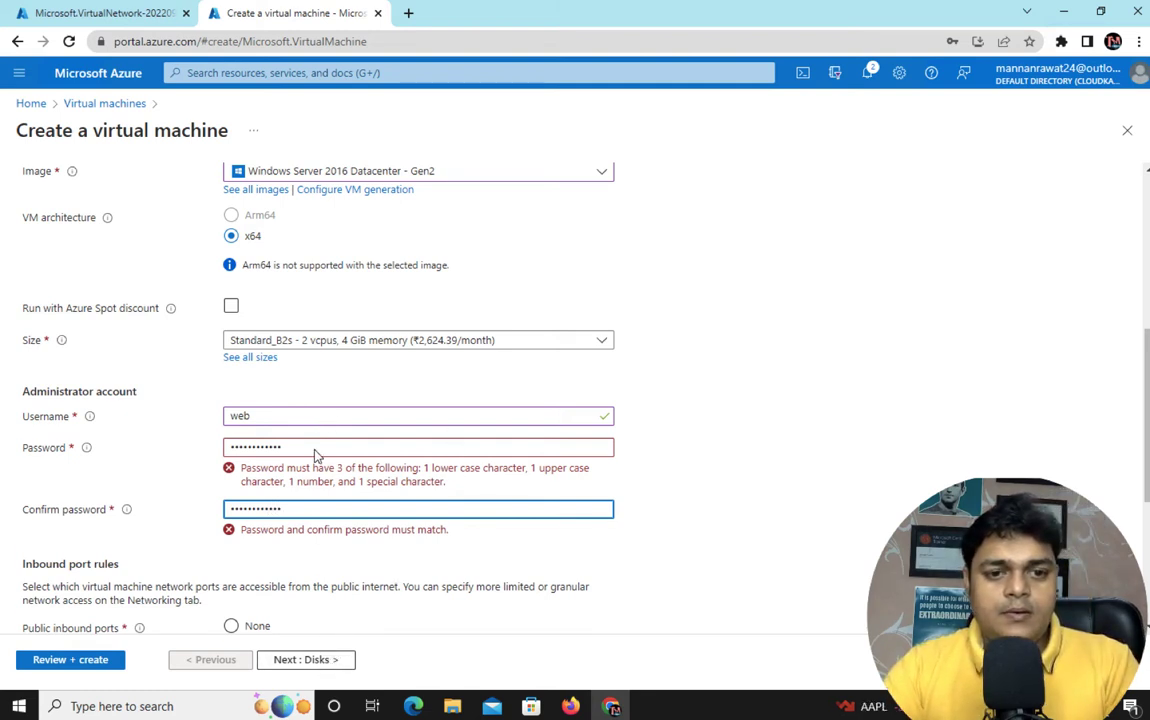
{"action": "left_click_drag", "start_coordinate": [318, 448], "coordinate": [40, 435]}
{"action": "type", "text": "P"}
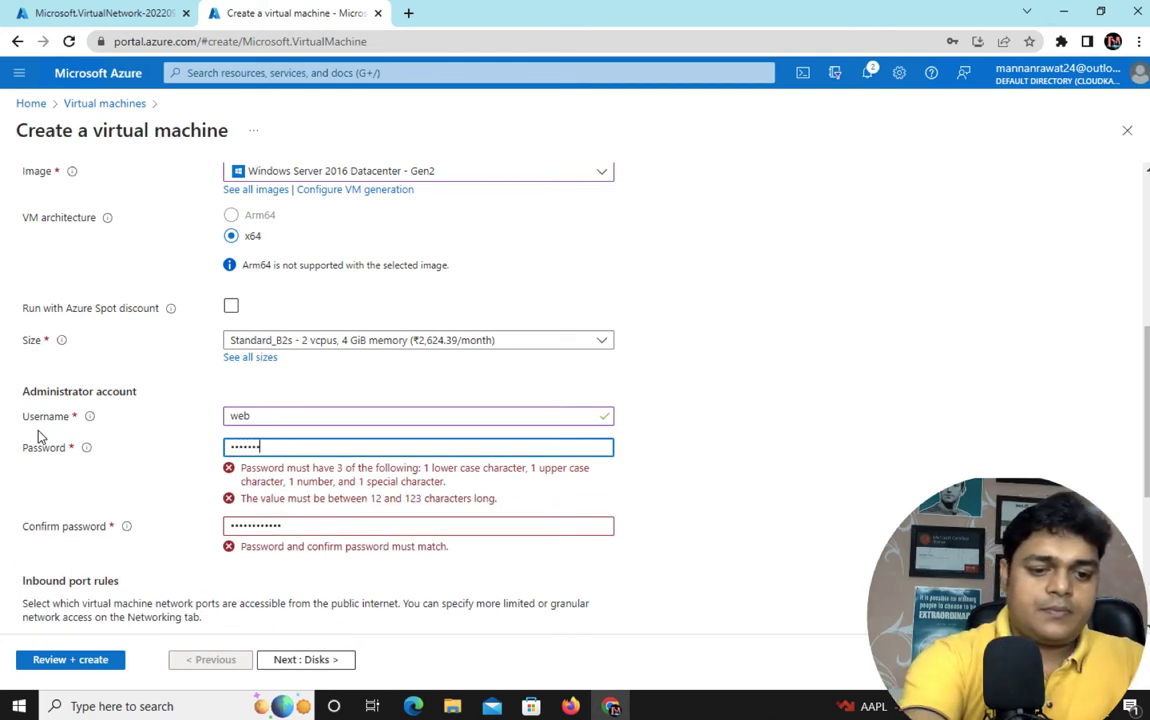
{"action": "type", "text": "23"}
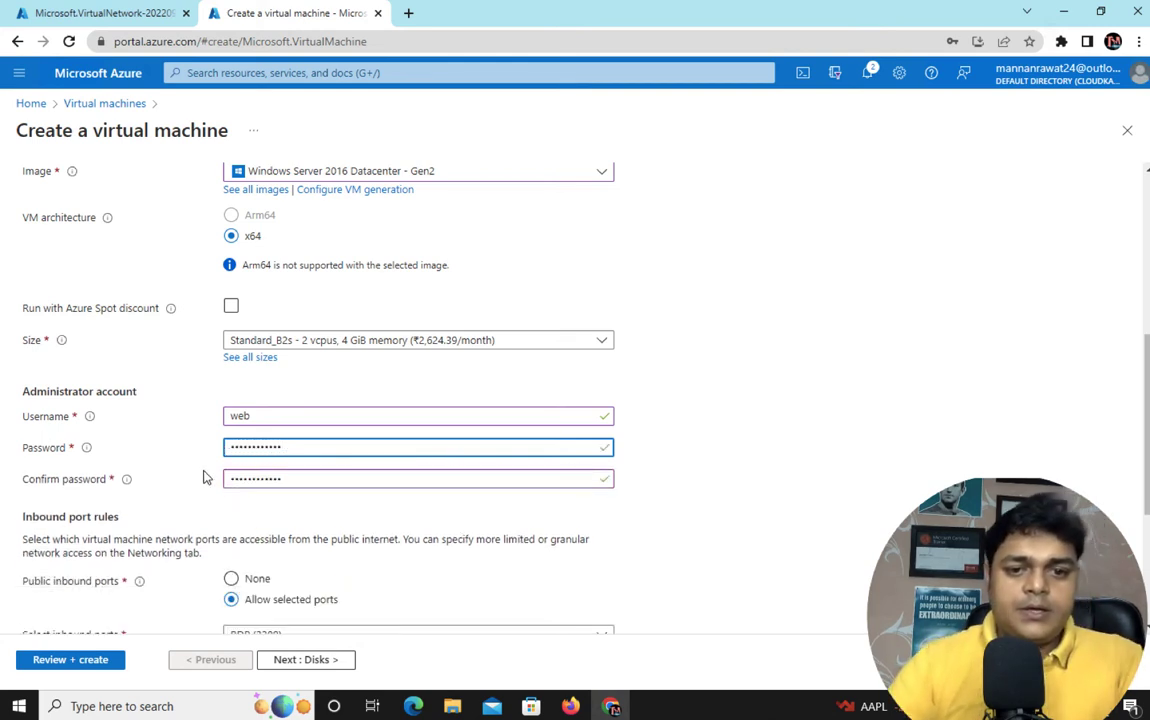
{"action": "scroll", "coordinate": [355, 538], "scroll_direction": "down", "scroll_amount": 2}
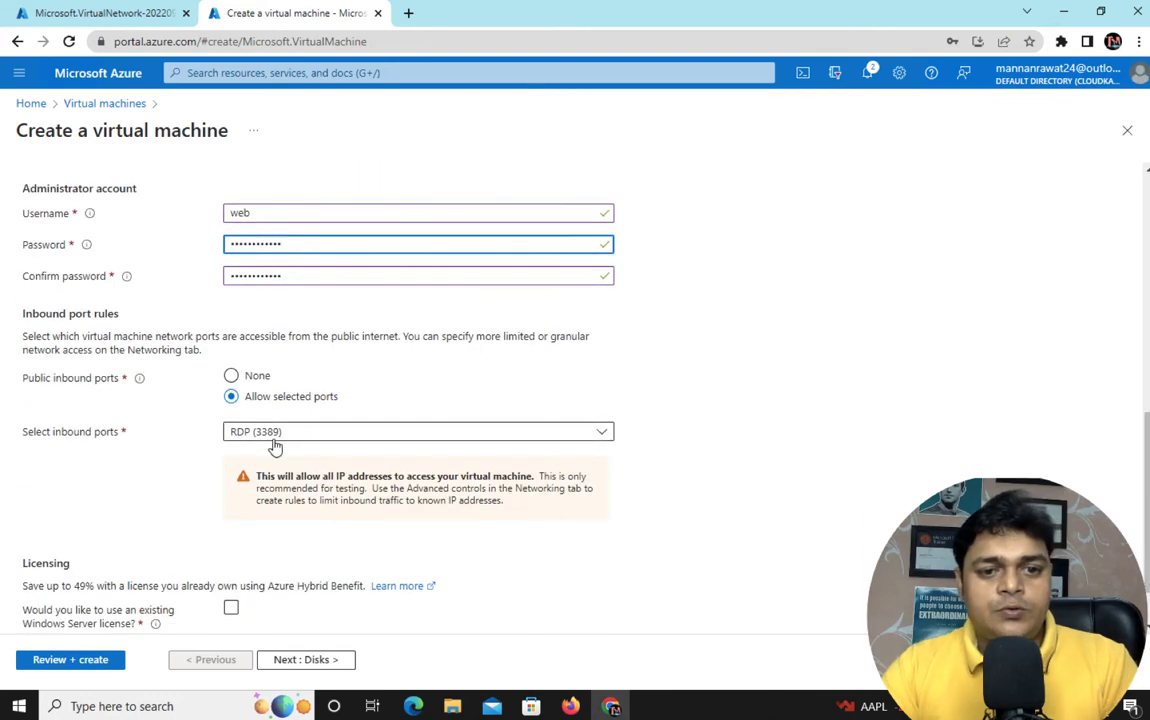
Step through Disks, Networking, Management and Monitoring, then create web1 after validation passes
{"action": "left_click", "coordinate": [308, 662]}
{"action": "left_click", "coordinate": [306, 664]}
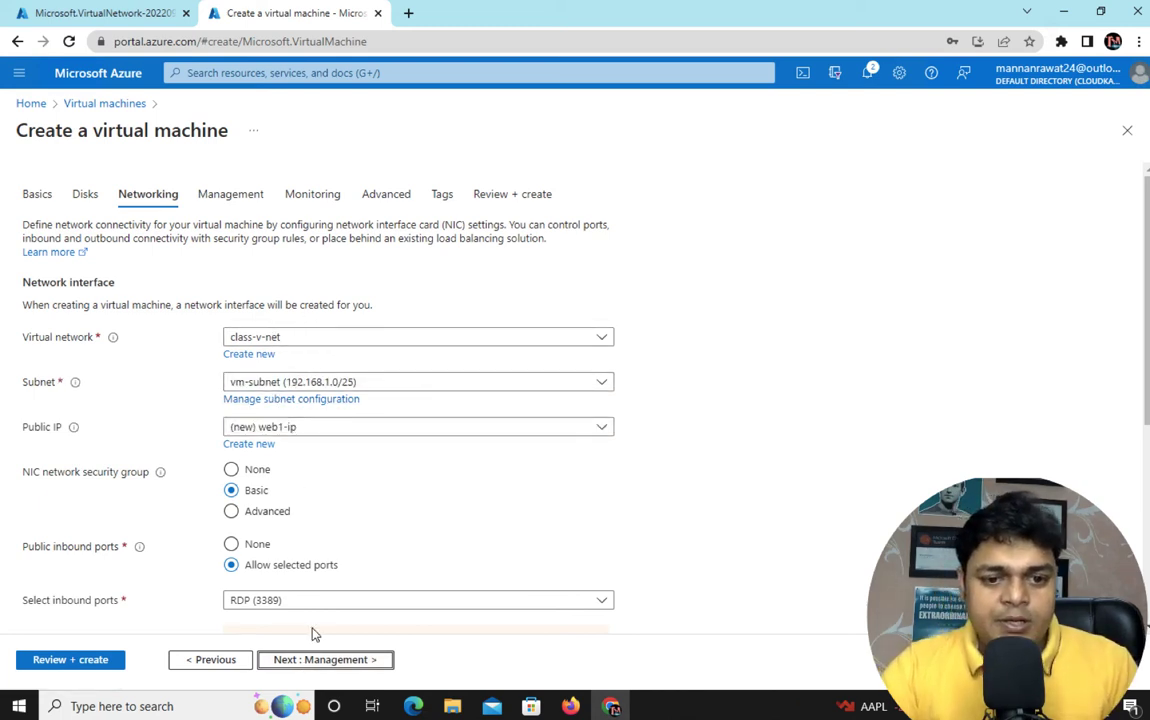
{"action": "left_click", "coordinate": [308, 660]}
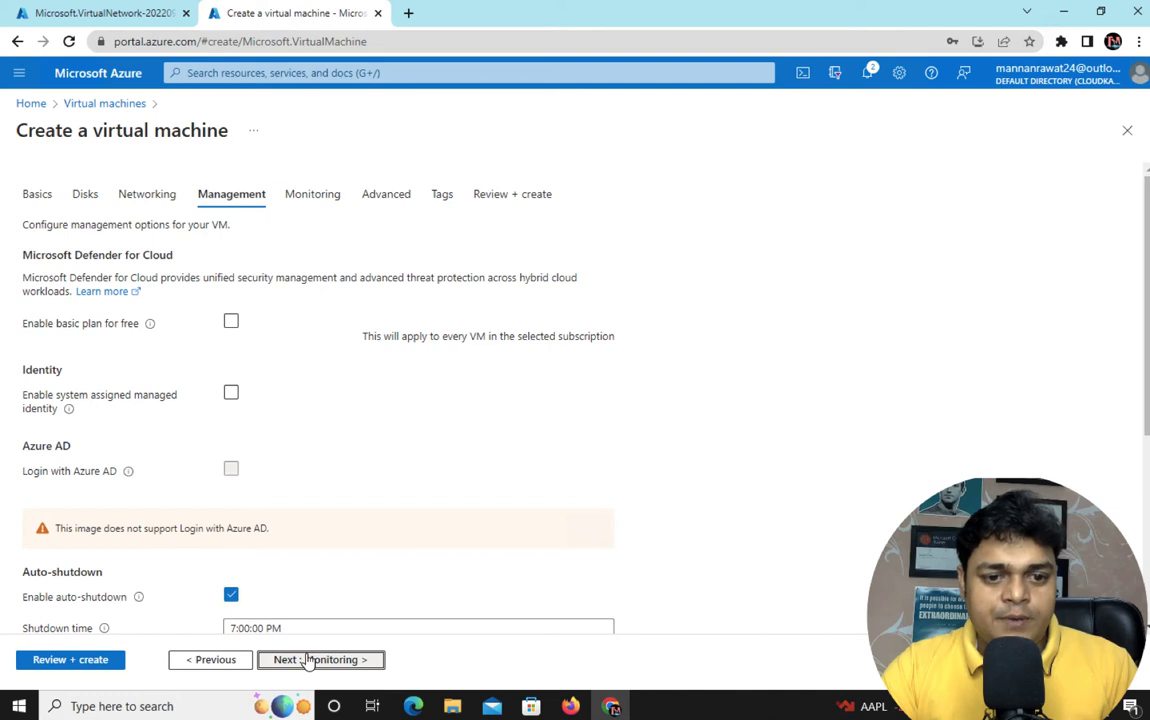
{"action": "left_click", "coordinate": [308, 660]}
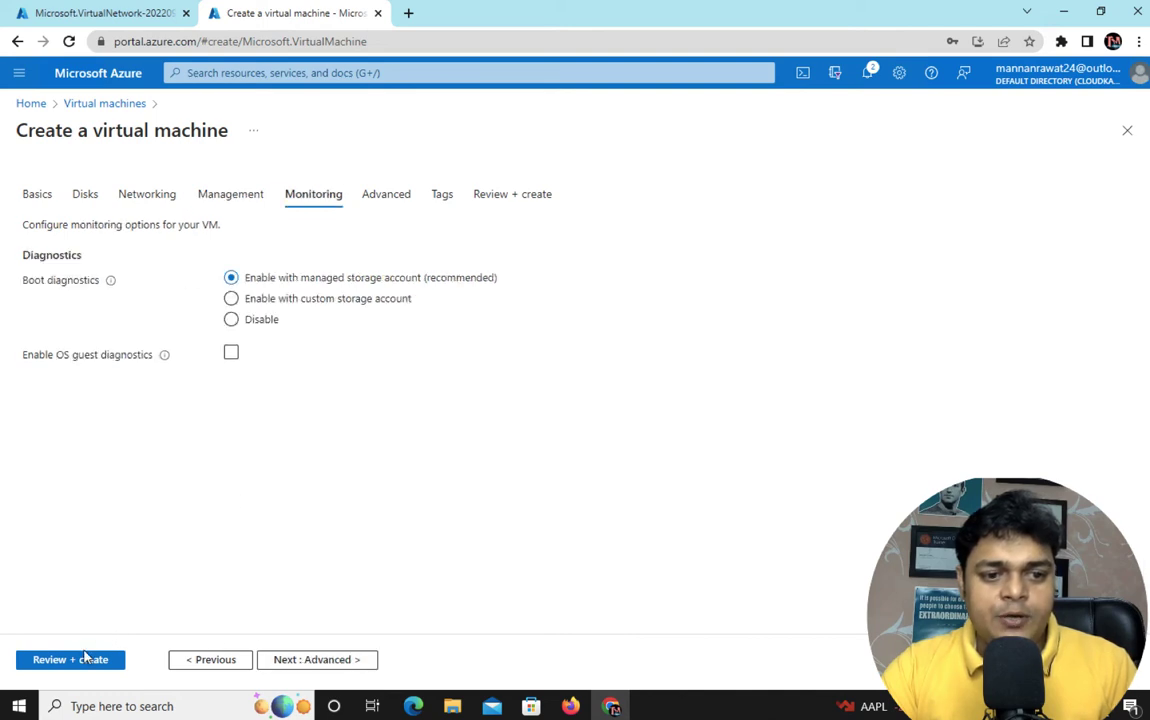
{"action": "left_click", "coordinate": [84, 659]}
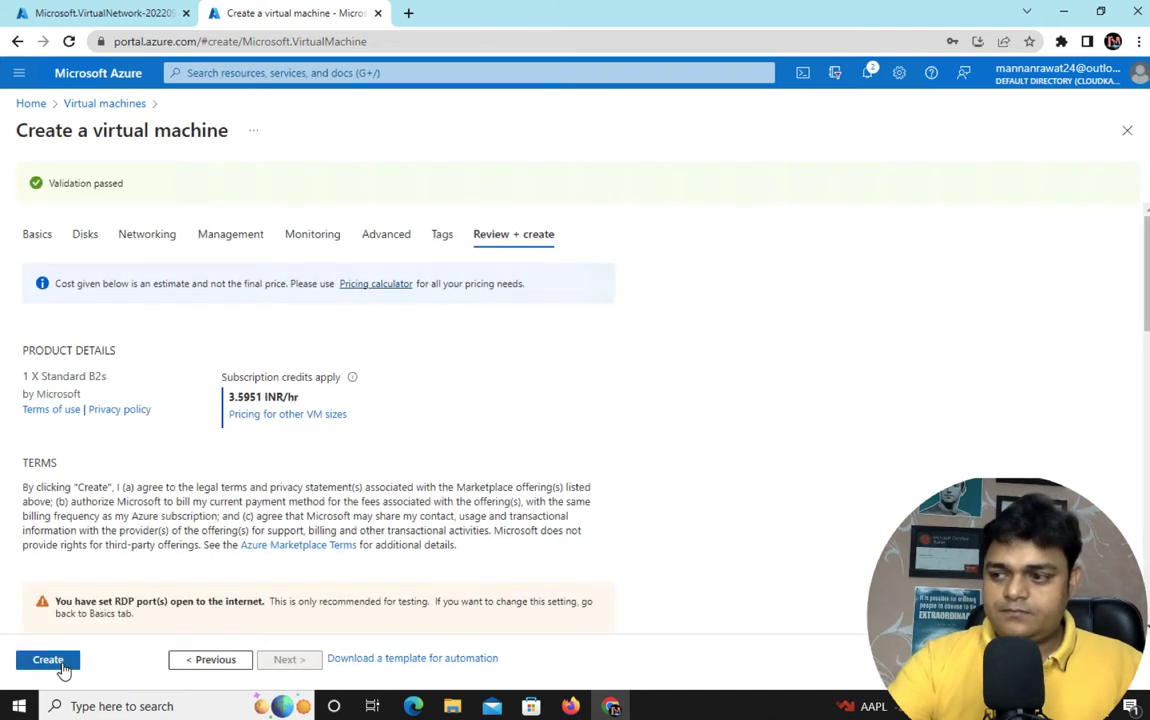
{"action": "left_click", "coordinate": [48, 660]}
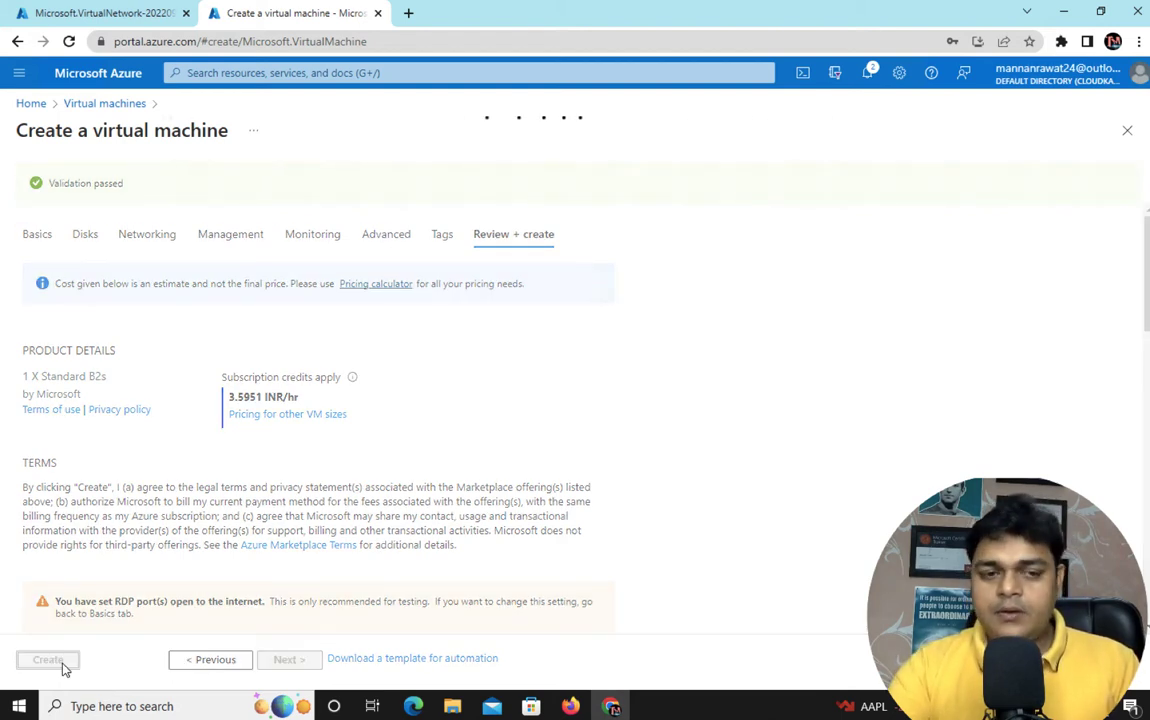
Confirm training-v-net deployed, then open the Virtual machines list
{"action": "left_click", "coordinate": [141, 22]}
{"action": "left_click", "coordinate": [355, 413]}
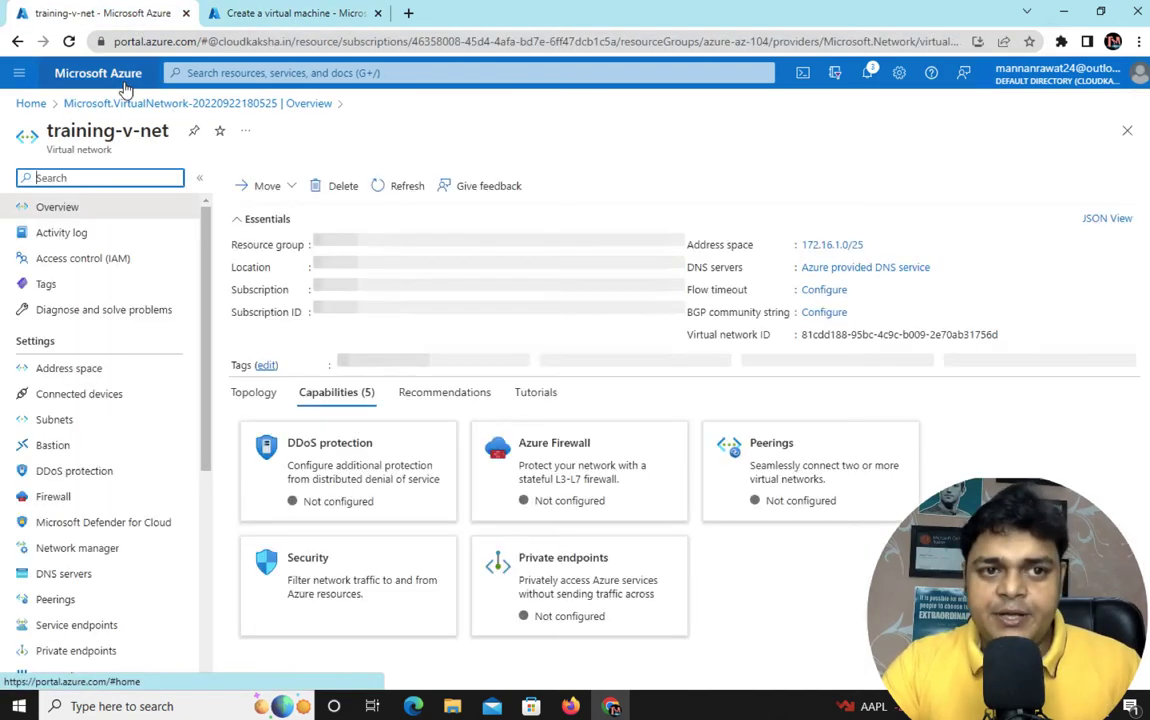
{"action": "left_click", "coordinate": [115, 74]}
{"action": "left_click", "coordinate": [615, 197]}
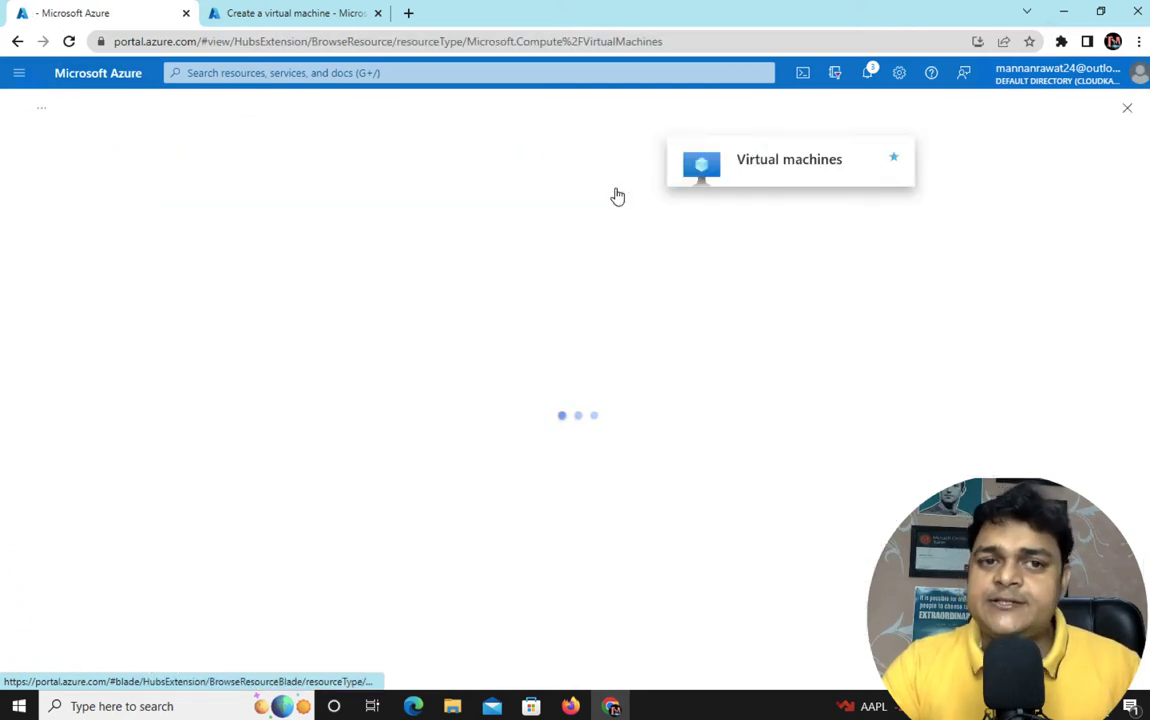
Open a fresh blank Create a virtual machine form for the second VM
{"action": "left_click", "coordinate": [277, 16]}
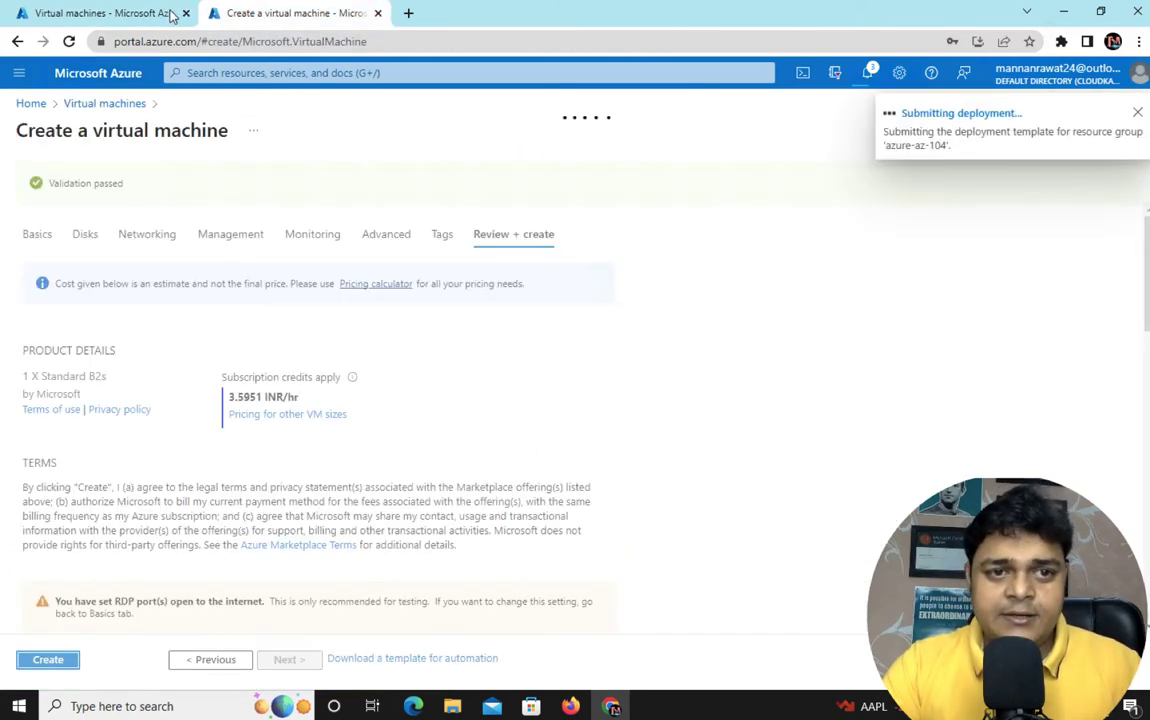
{"action": "left_click", "coordinate": [110, 16]}
{"action": "left_click", "coordinate": [69, 182]}
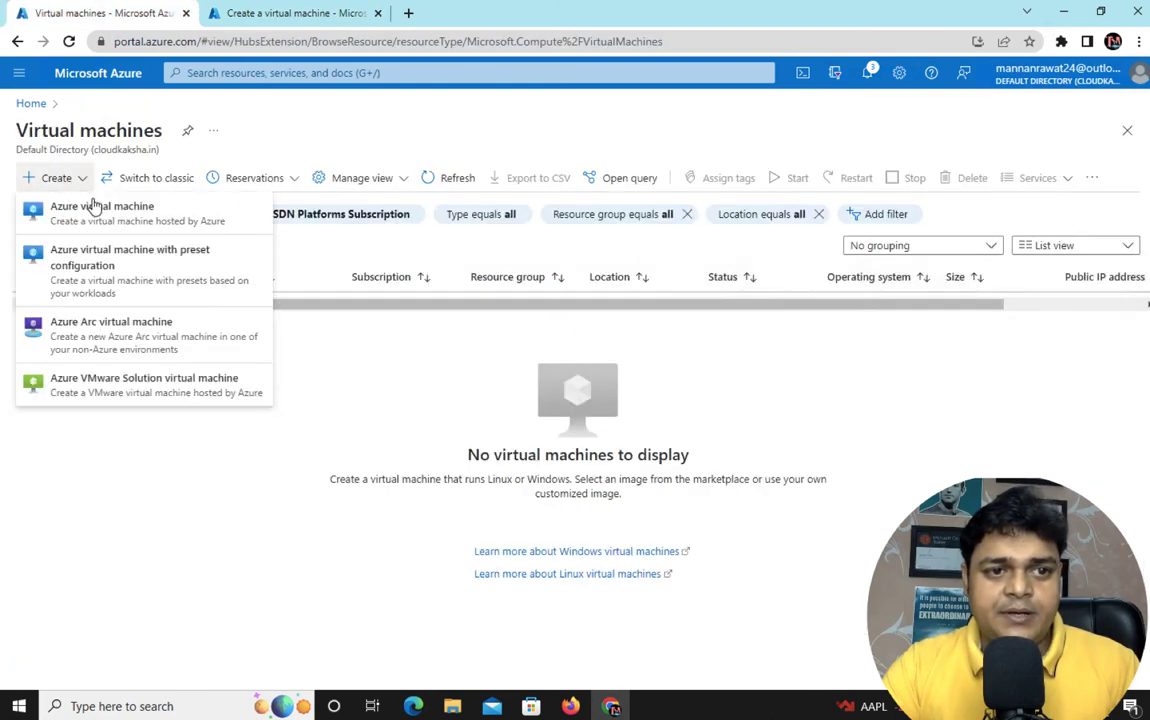
{"action": "key", "text": "Escape"}
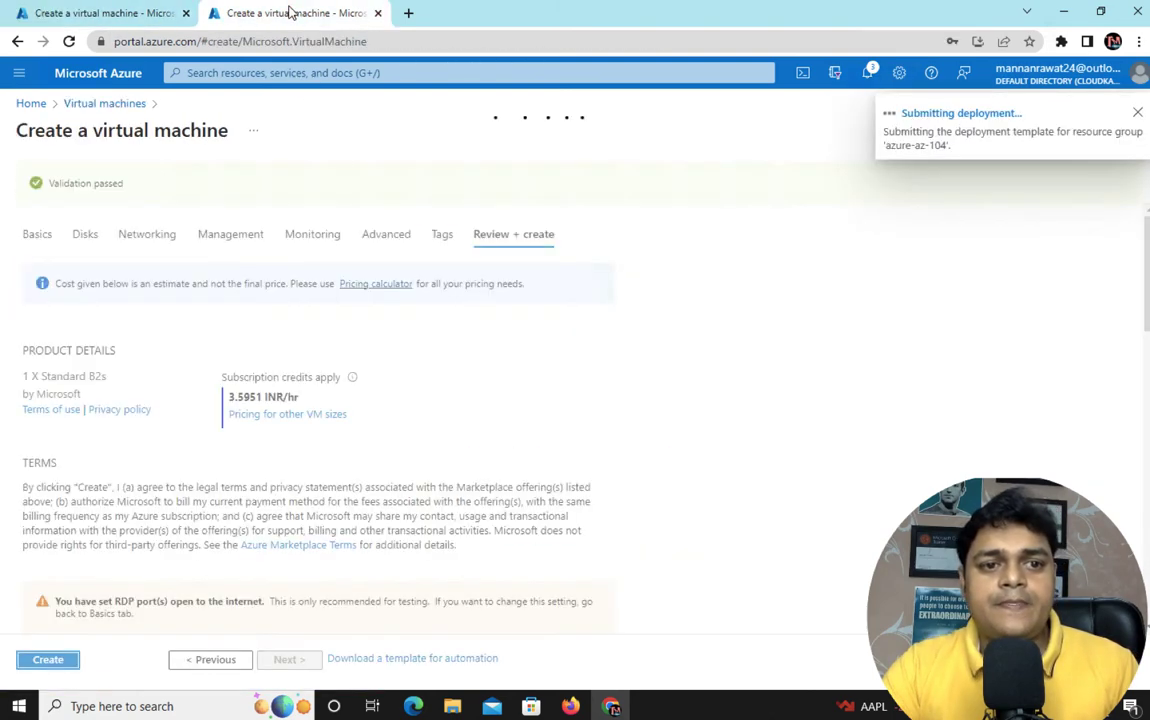
{"action": "left_click", "coordinate": [97, 16]}
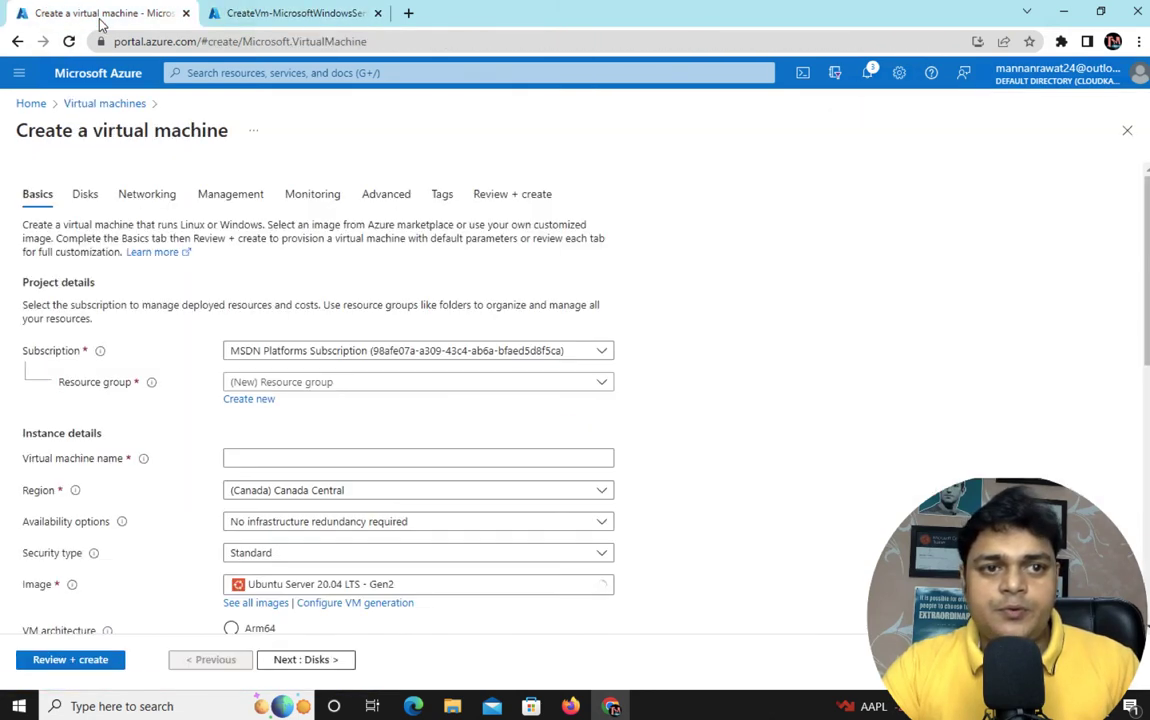
Set the MSDN Platforms subscription, resource group azure-az-104 and VM name web2
{"action": "left_click", "coordinate": [336, 352]}
{"action": "left_click", "coordinate": [349, 405]}
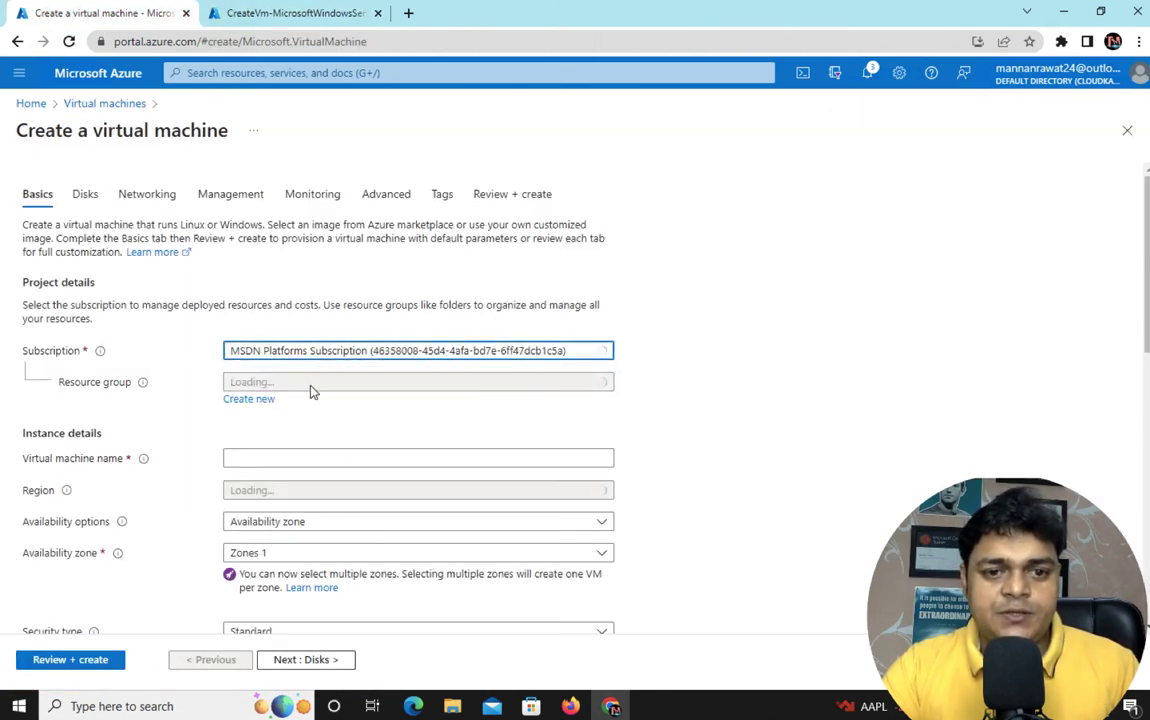
{"action": "left_click", "coordinate": [311, 384]}
{"action": "scroll", "coordinate": [282, 562], "scroll_direction": "down", "scroll_amount": 2}
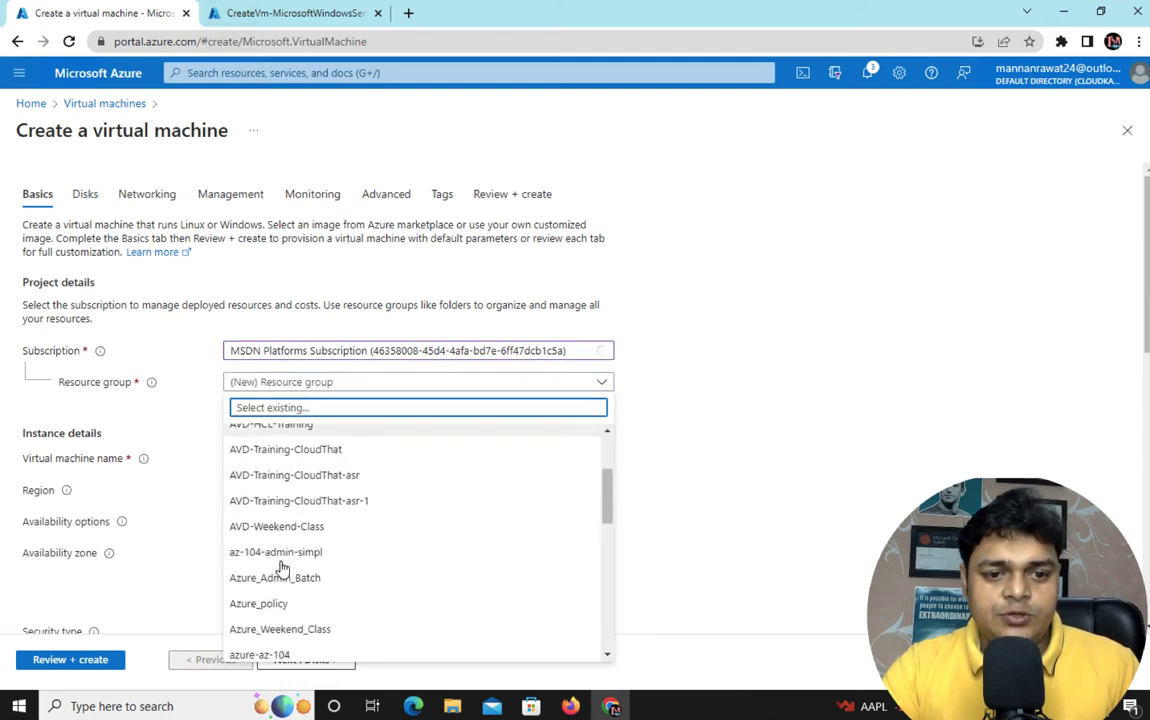
{"action": "scroll", "coordinate": [290, 540], "scroll_direction": "up", "scroll_amount": 2}
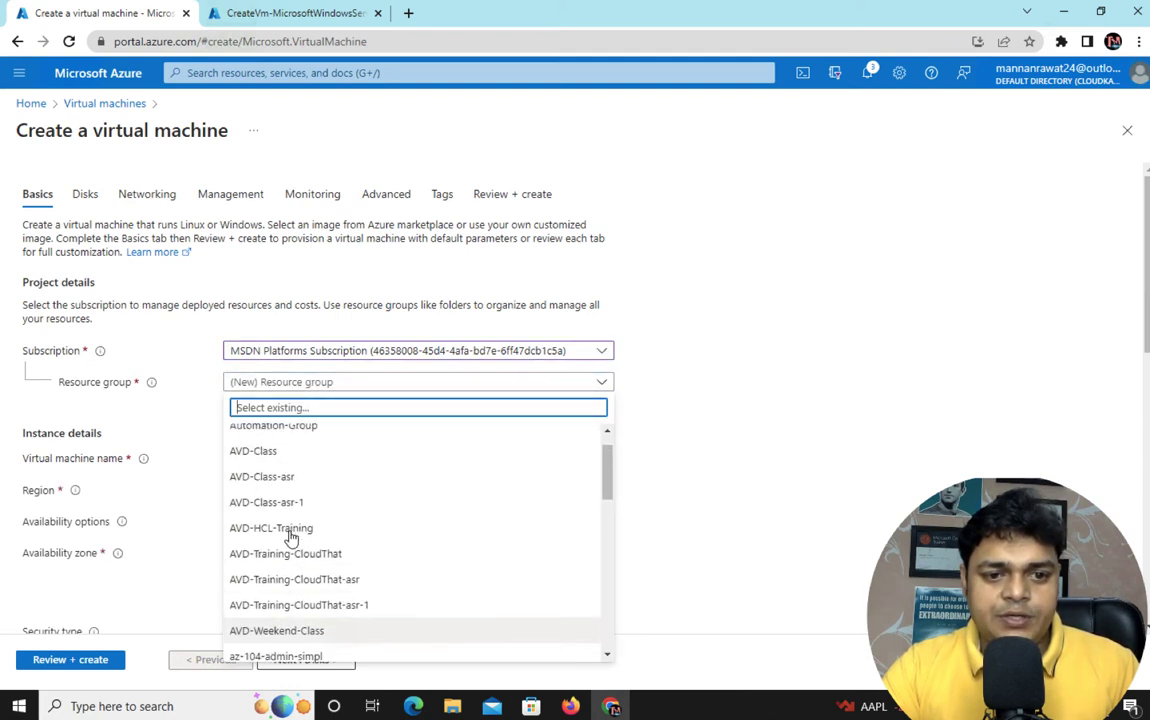
{"action": "scroll", "coordinate": [290, 540], "scroll_direction": "down", "scroll_amount": 4}
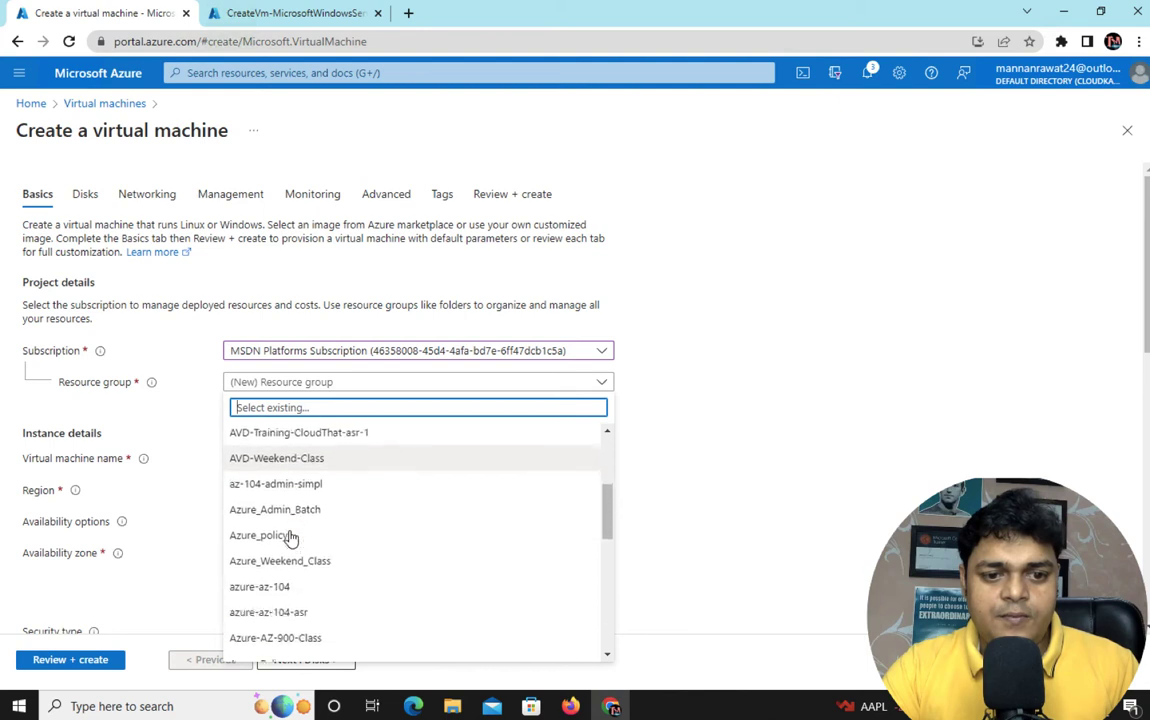
{"action": "left_click", "coordinate": [282, 580]}
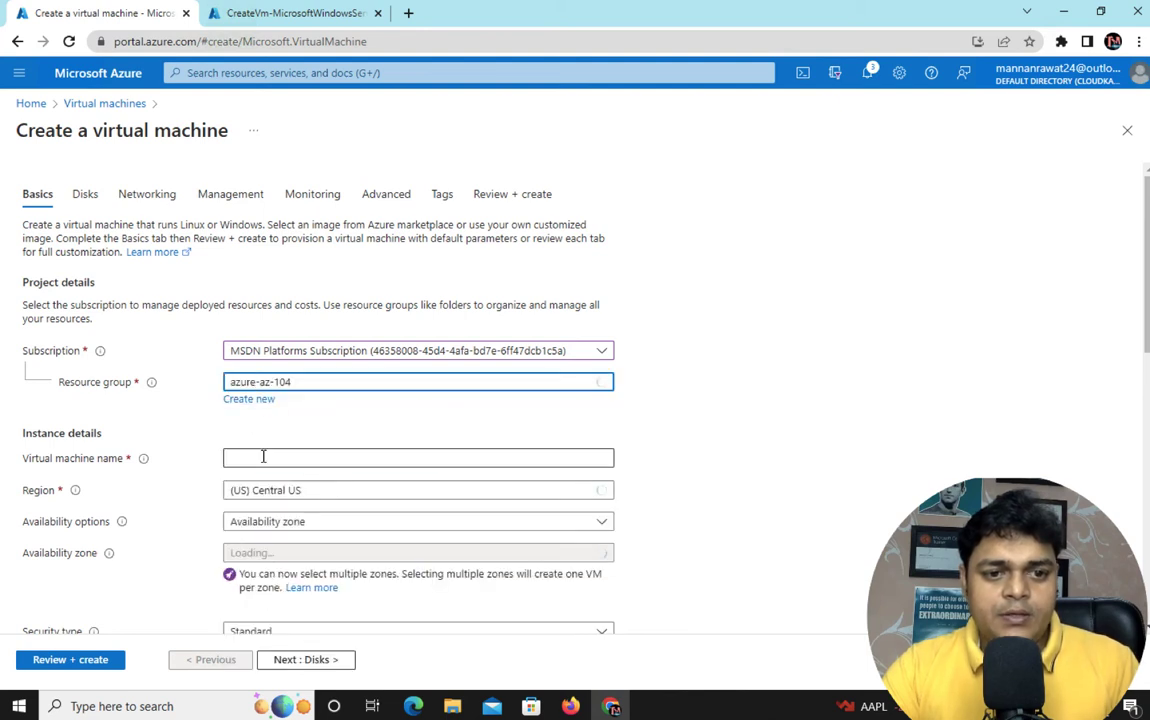
{"action": "left_click", "coordinate": [274, 457]}
{"action": "type", "text": "web2"}
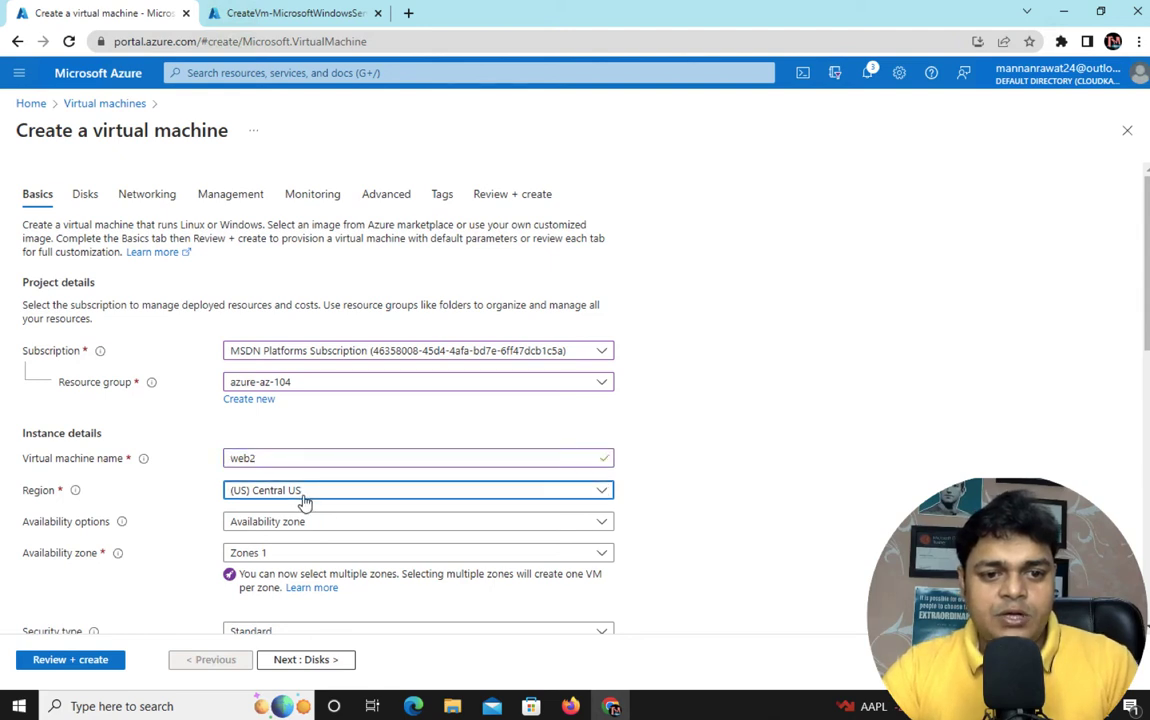
Choose region East US, no infrastructure redundancy, and the Windows Server 2019 Datacenter - Gen2 image
{"action": "left_click", "coordinate": [303, 492]}
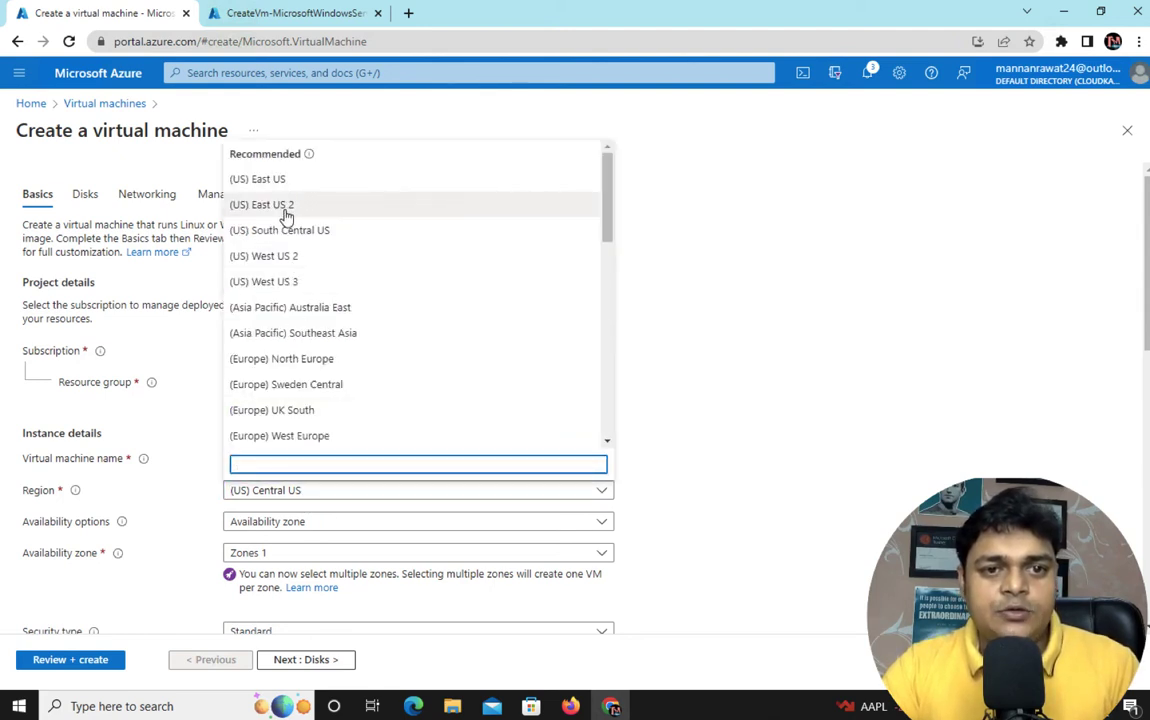
{"action": "left_click", "coordinate": [262, 180]}
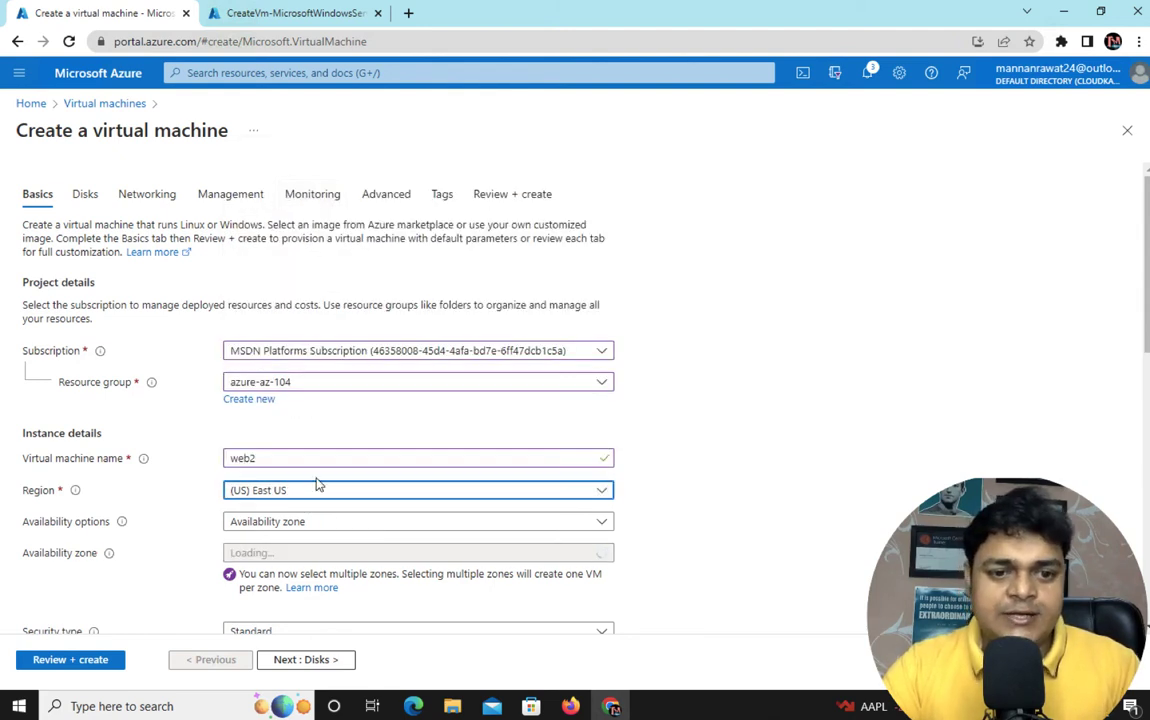
{"action": "scroll", "coordinate": [318, 484], "scroll_direction": "down", "scroll_amount": 2}
{"action": "left_click", "coordinate": [312, 335]}
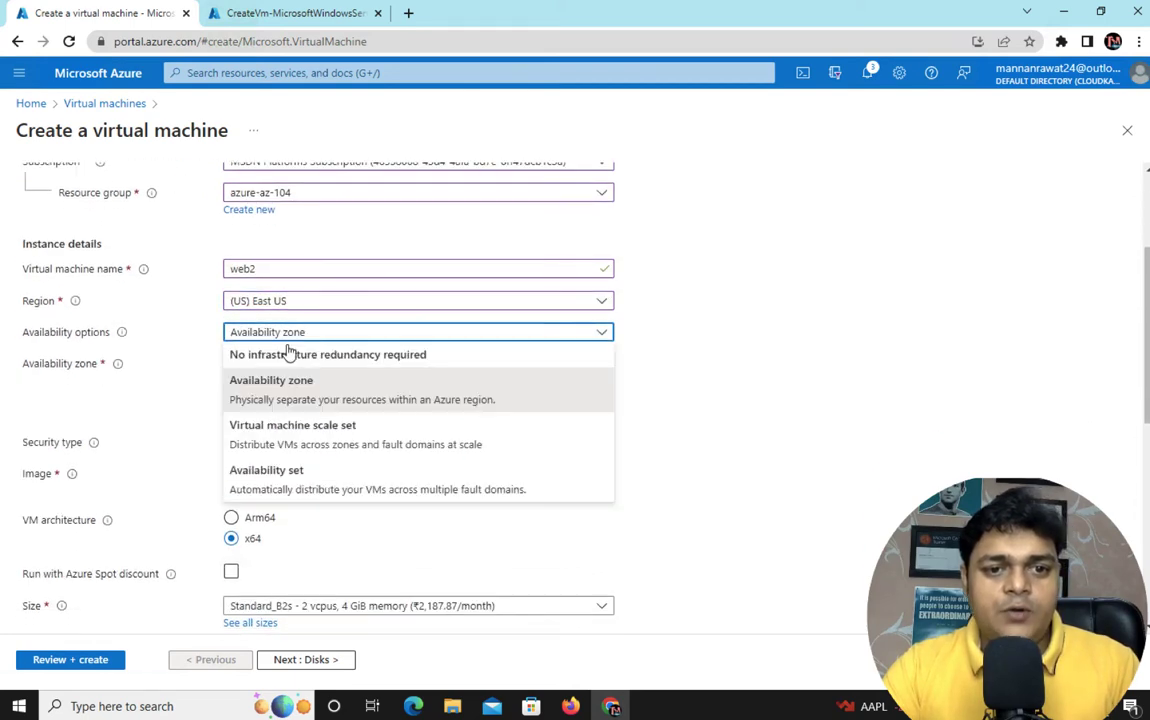
{"action": "left_click", "coordinate": [288, 354]}
{"action": "left_click", "coordinate": [373, 398]}
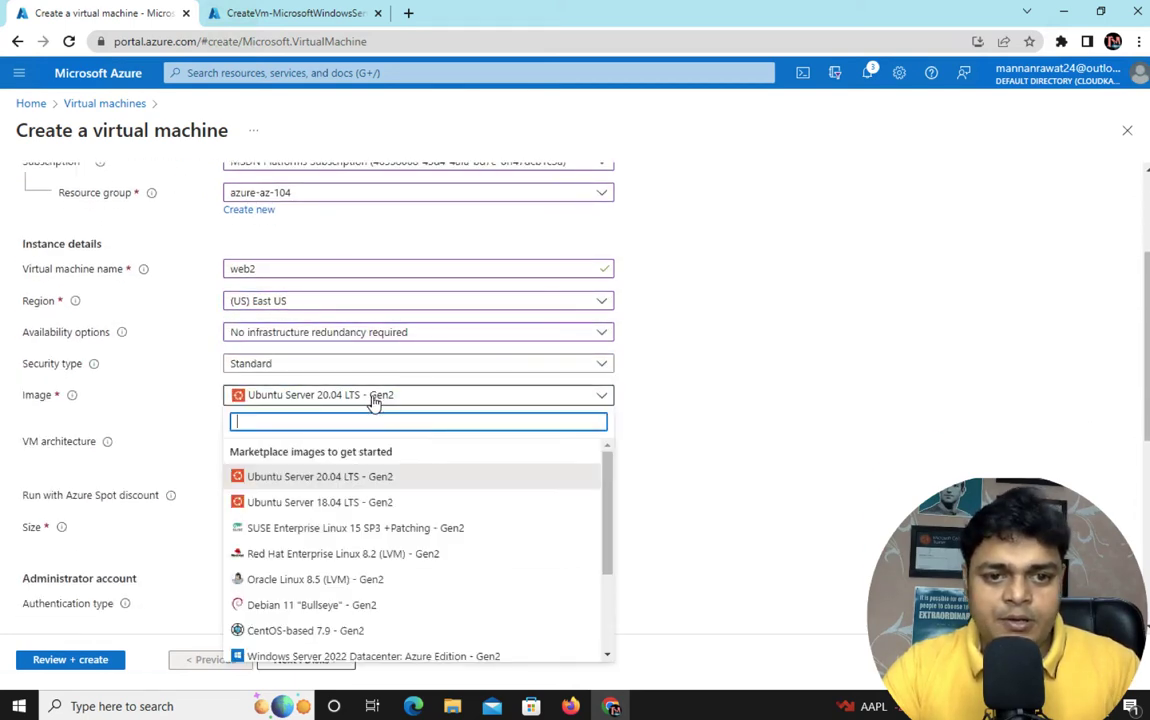
{"action": "scroll", "coordinate": [300, 560], "scroll_direction": "down", "scroll_amount": 1}
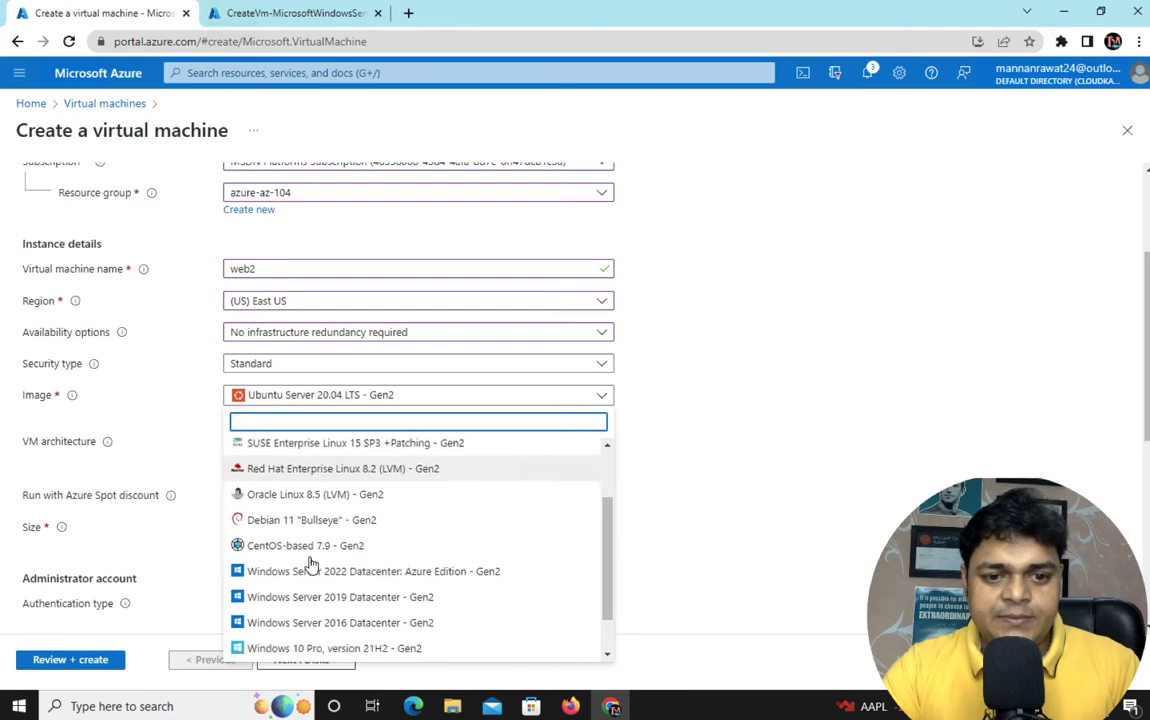
{"action": "scroll", "coordinate": [312, 565], "scroll_direction": "down", "scroll_amount": 1}
{"action": "left_click", "coordinate": [368, 598]}
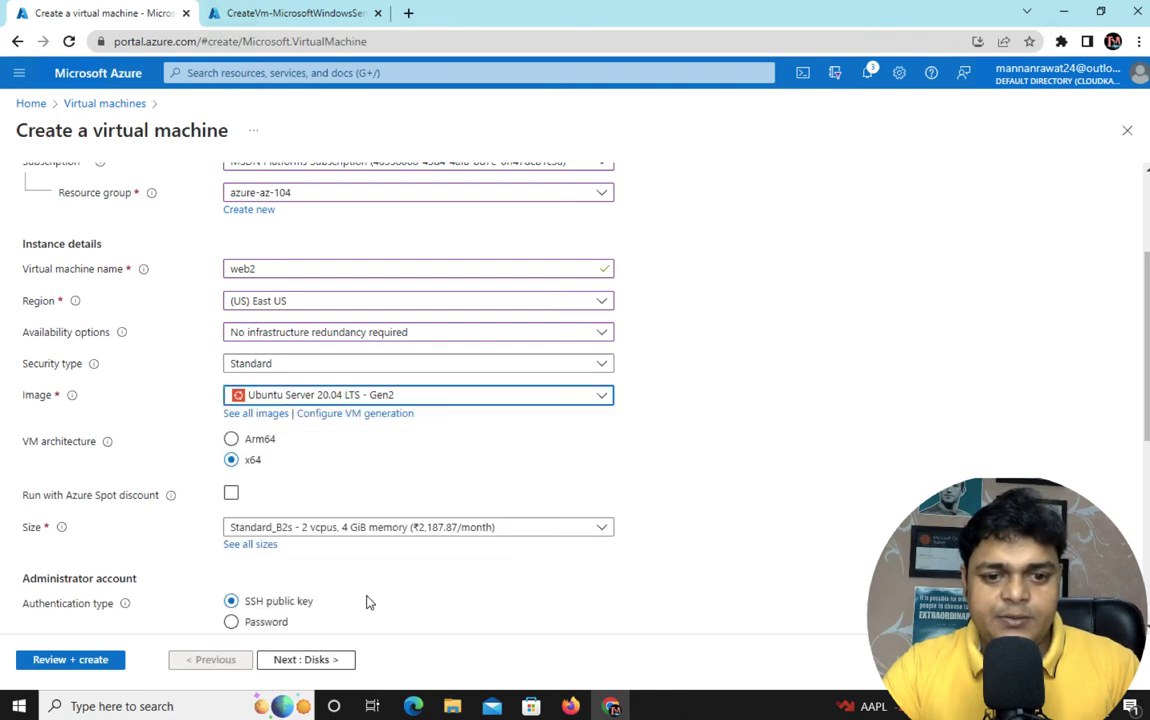
{"action": "scroll", "coordinate": [430, 380], "scroll_direction": "down", "scroll_amount": 2}
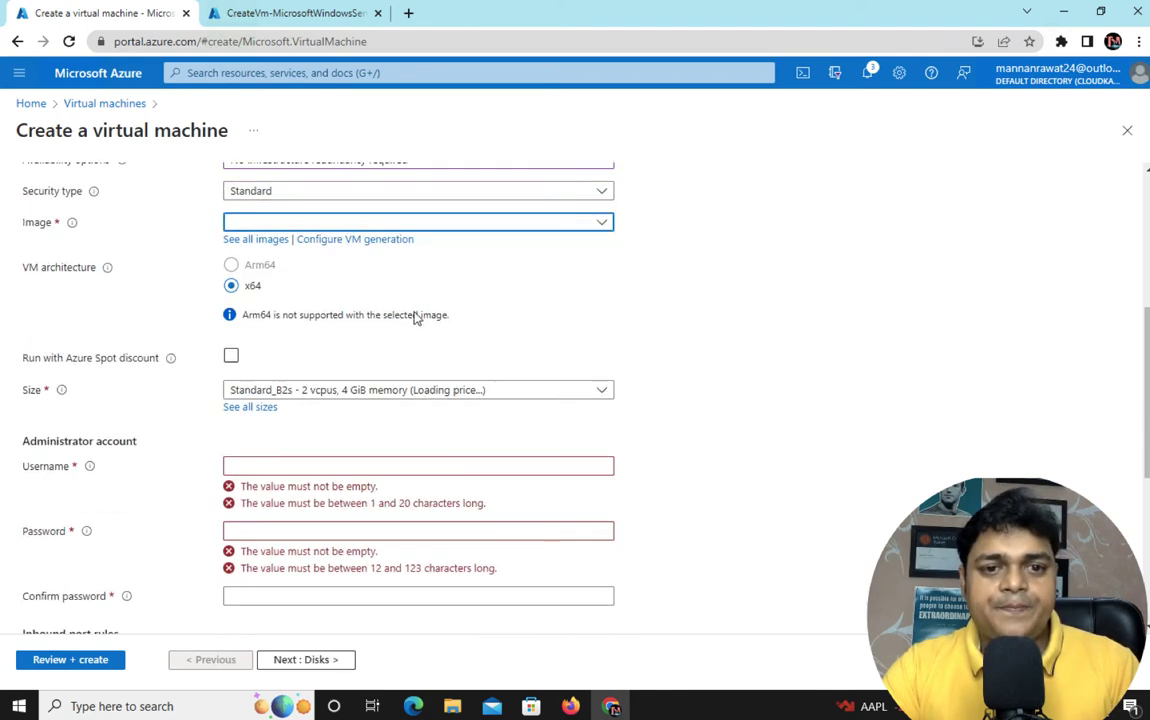
{"action": "left_click", "coordinate": [413, 225]}
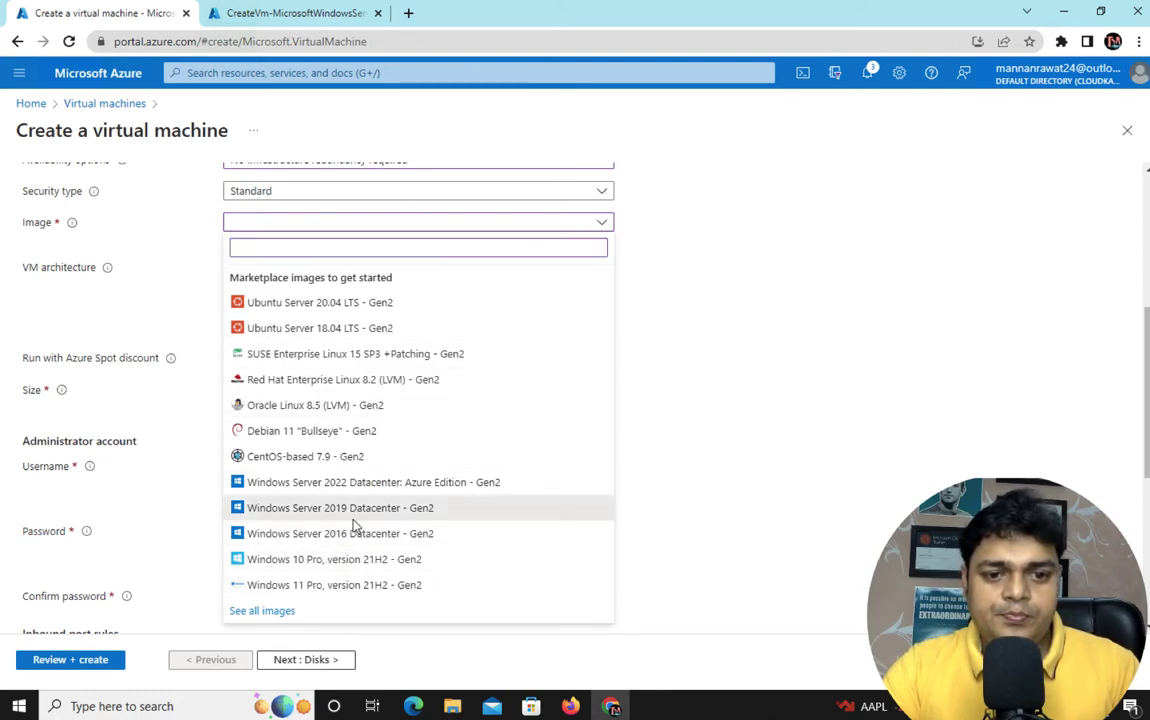
{"action": "left_click", "coordinate": [345, 509]}
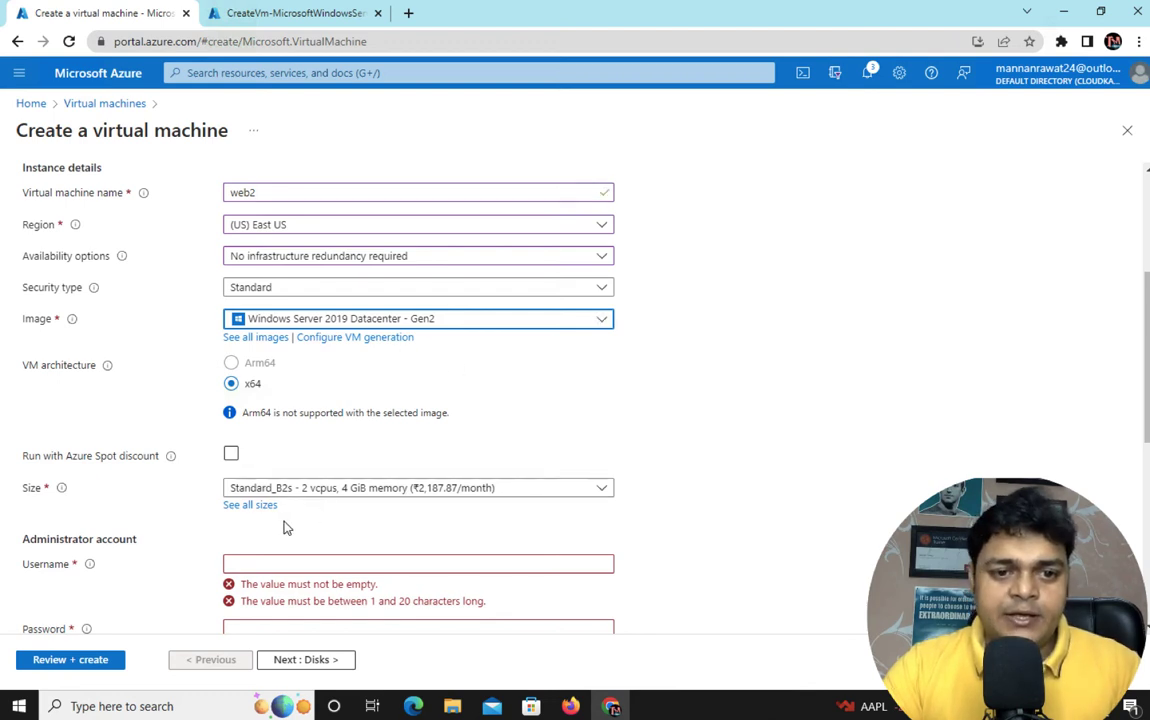
{"action": "scroll", "coordinate": [334, 498], "scroll_direction": "down", "scroll_amount": 2}
Enter the administrator username and a matching password, keeping RDP (3389) allowed
{"action": "left_click", "coordinate": [293, 444]}
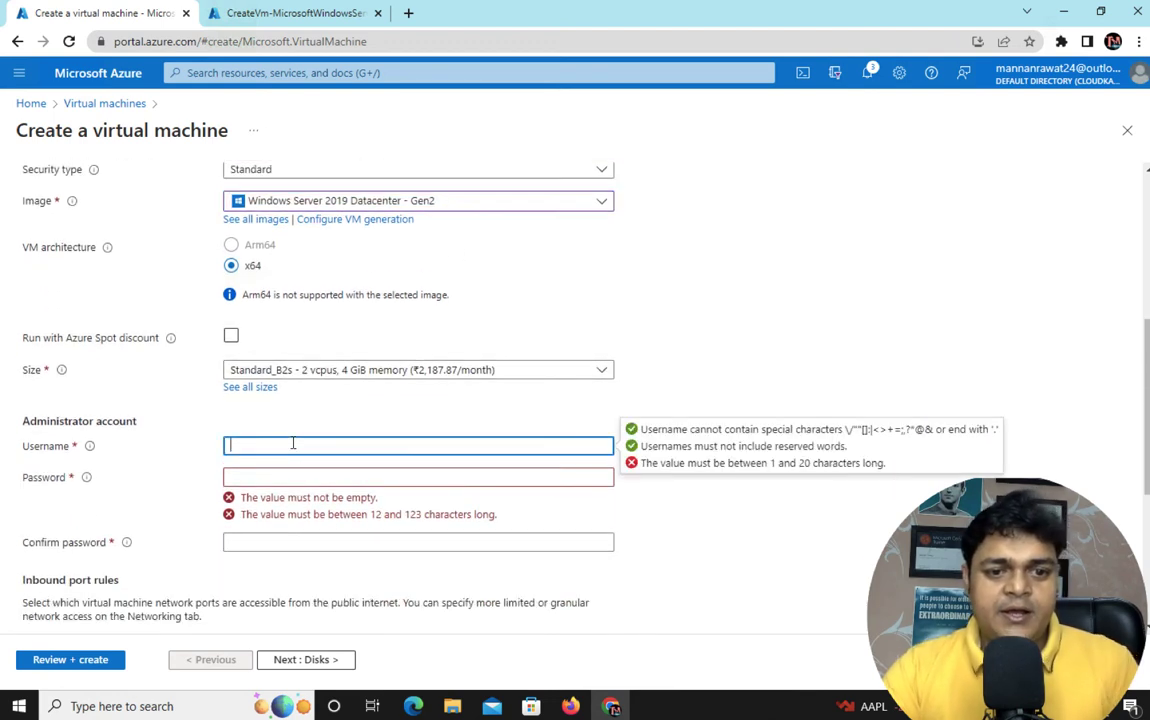
{"action": "type", "text": "web"}
{"action": "key", "text": "Tab"}
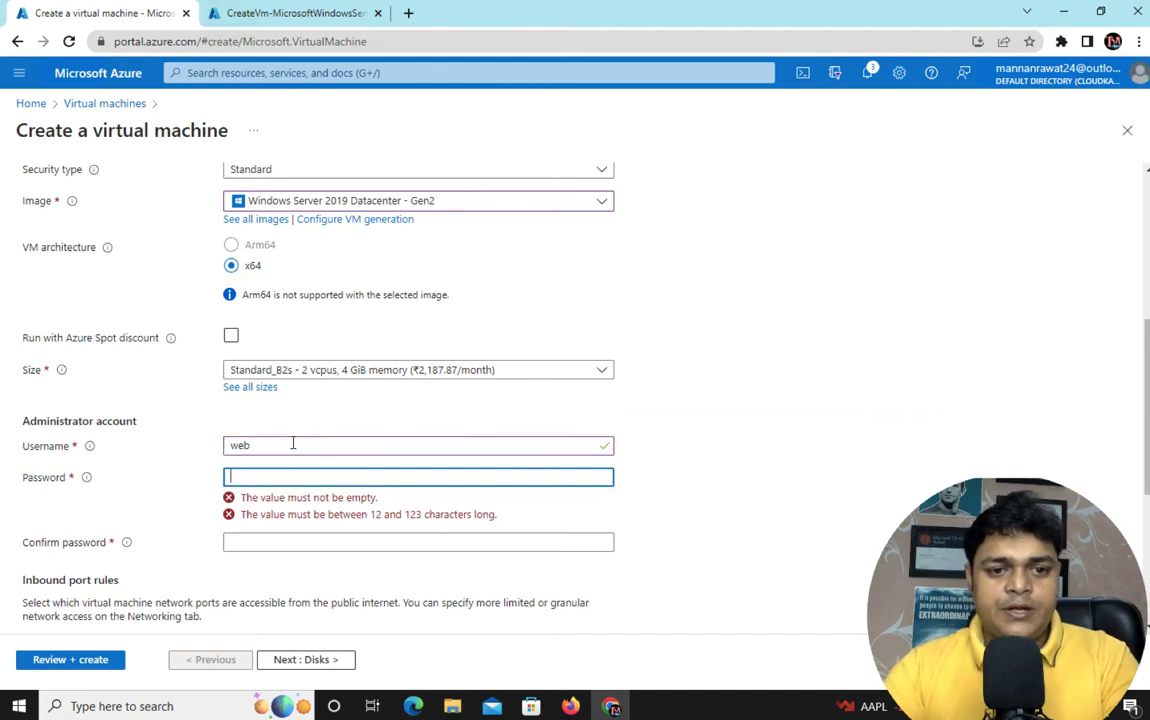
{"action": "type", "text": "P••••••••••"}
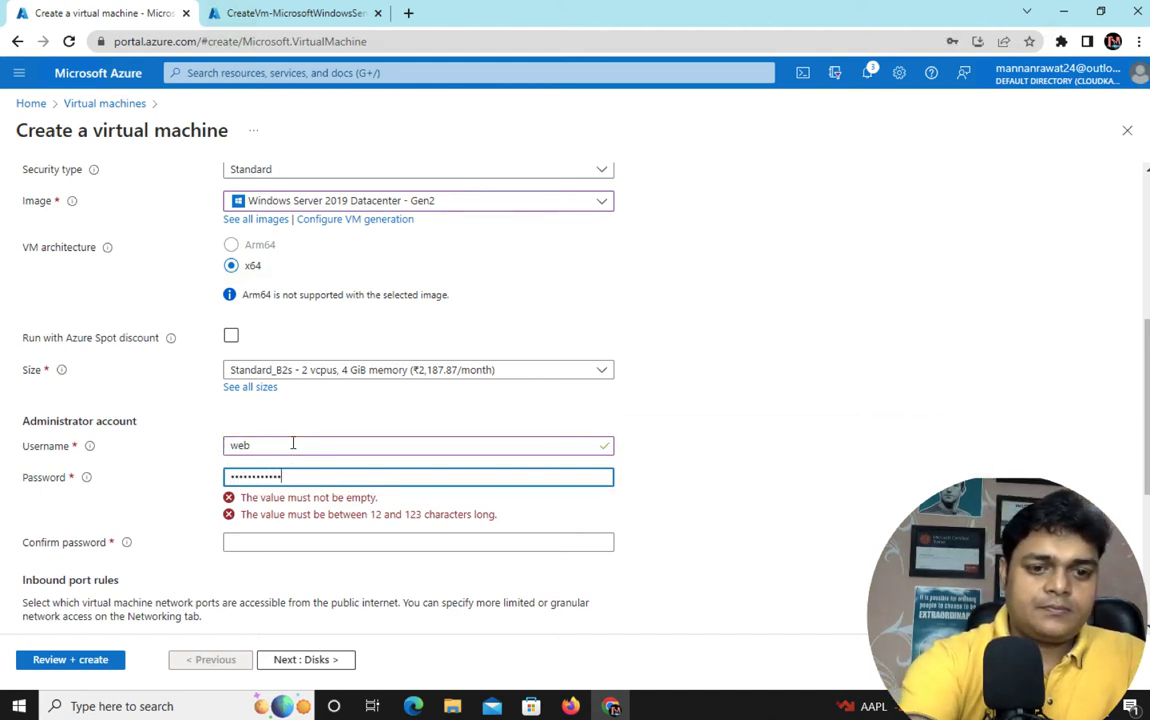
{"action": "type", "text": "•"}
{"action": "key", "text": "Tab"}
{"action": "type", "text": "••••••••••"}
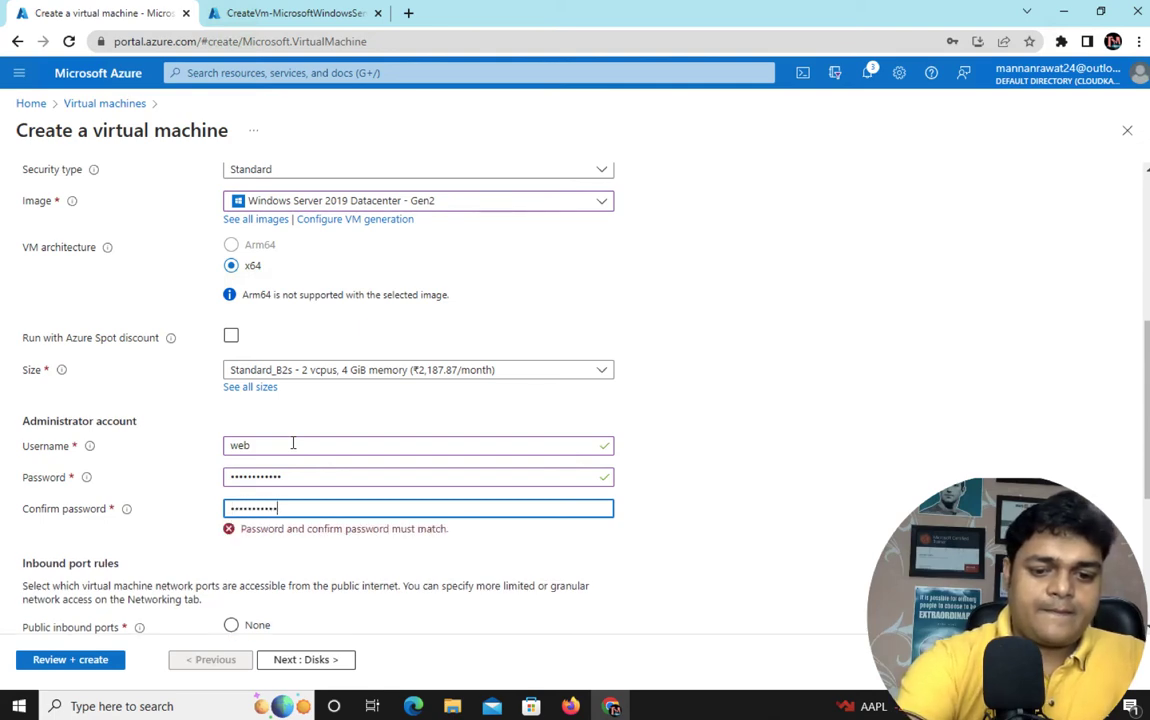
{"action": "type", "text": "••"}
{"action": "scroll", "coordinate": [385, 495], "scroll_direction": "down", "scroll_amount": 3}
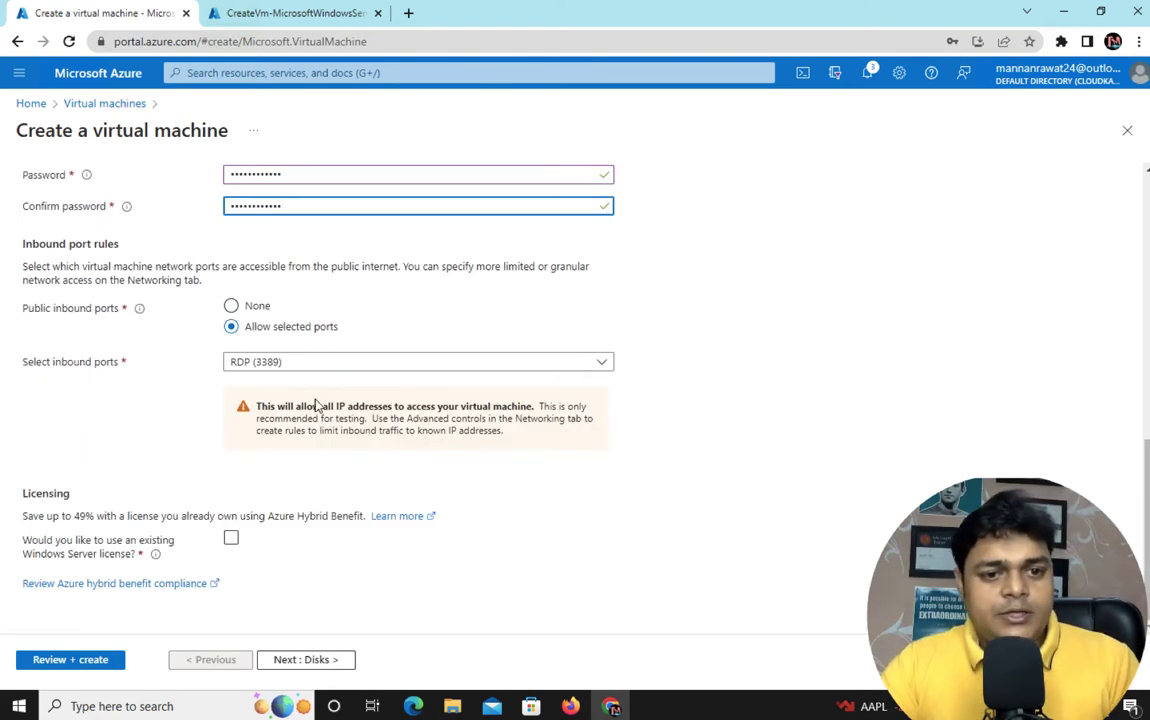
Advance through Disks, Networking and Management to the web2 review page
{"action": "left_click", "coordinate": [316, 661]}
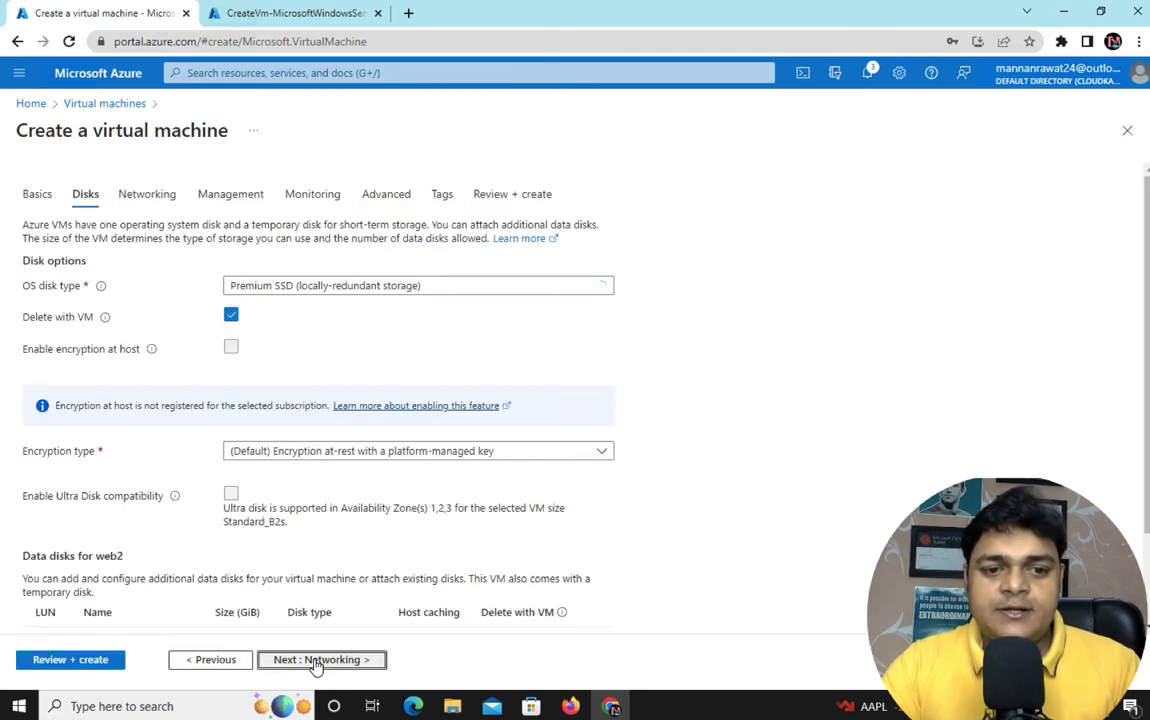
{"action": "left_click", "coordinate": [316, 660]}
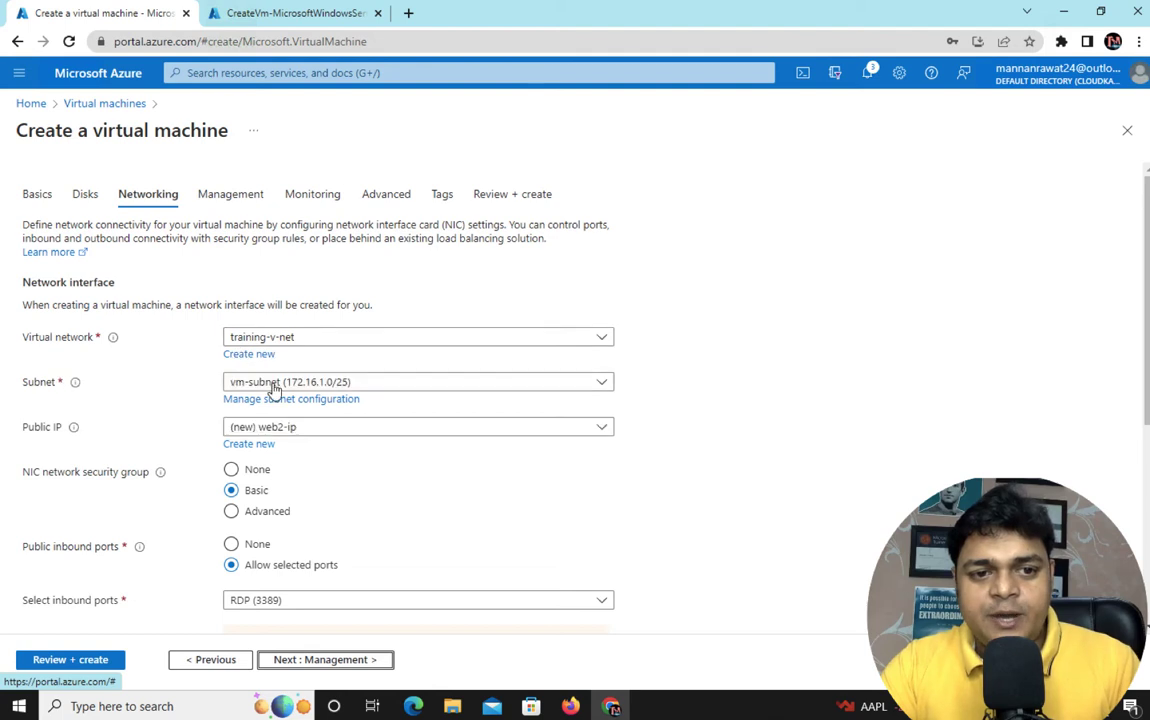
{"action": "left_click", "coordinate": [318, 661]}
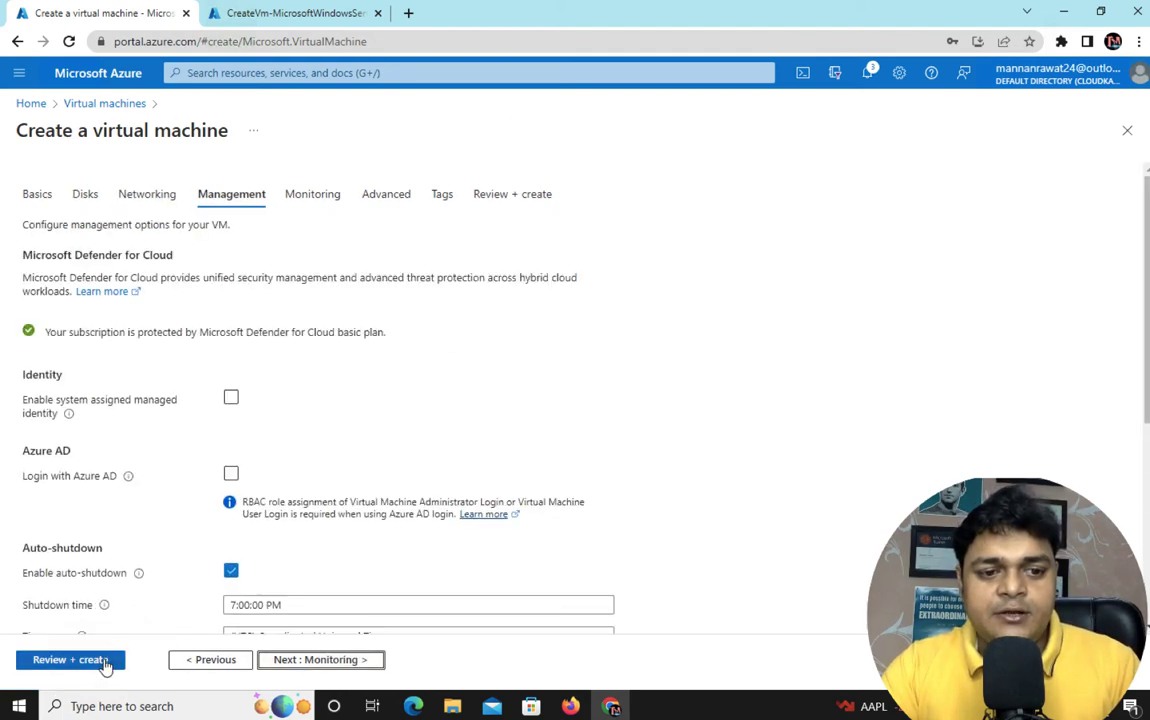
{"action": "left_click", "coordinate": [105, 661]}
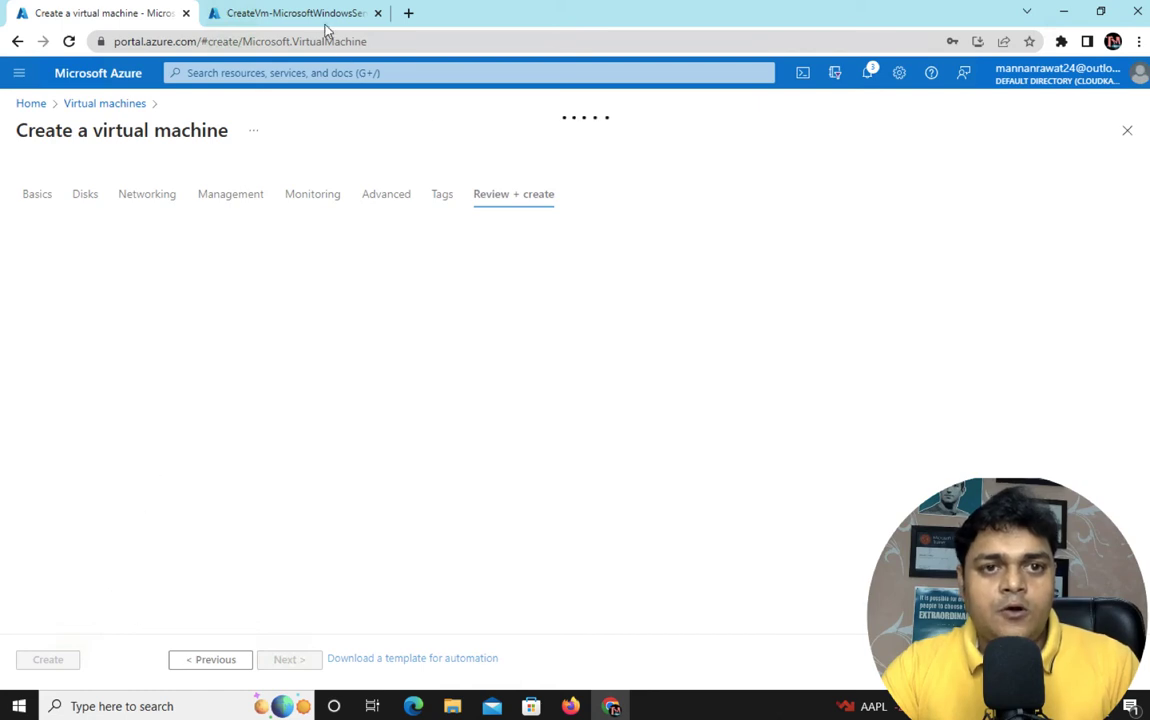
Create web2 after validation, check its running deployment, then switch to the Mac desktop
{"action": "left_click", "coordinate": [290, 14]}
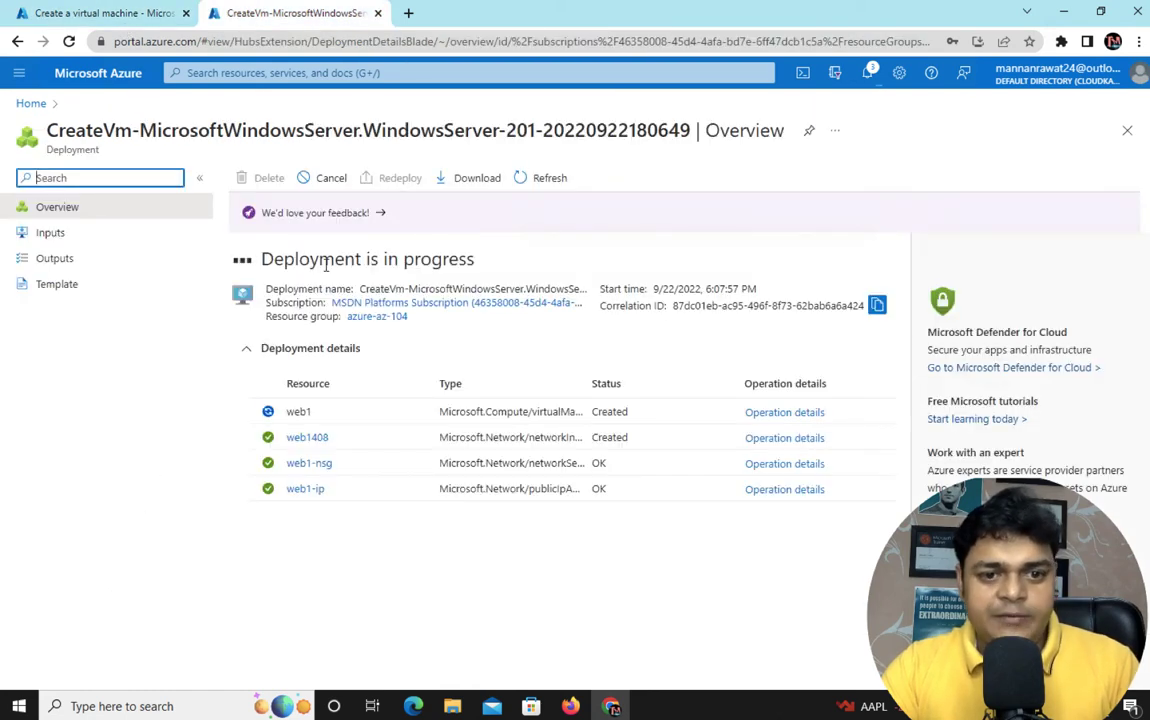
{"action": "left_click", "coordinate": [110, 13]}
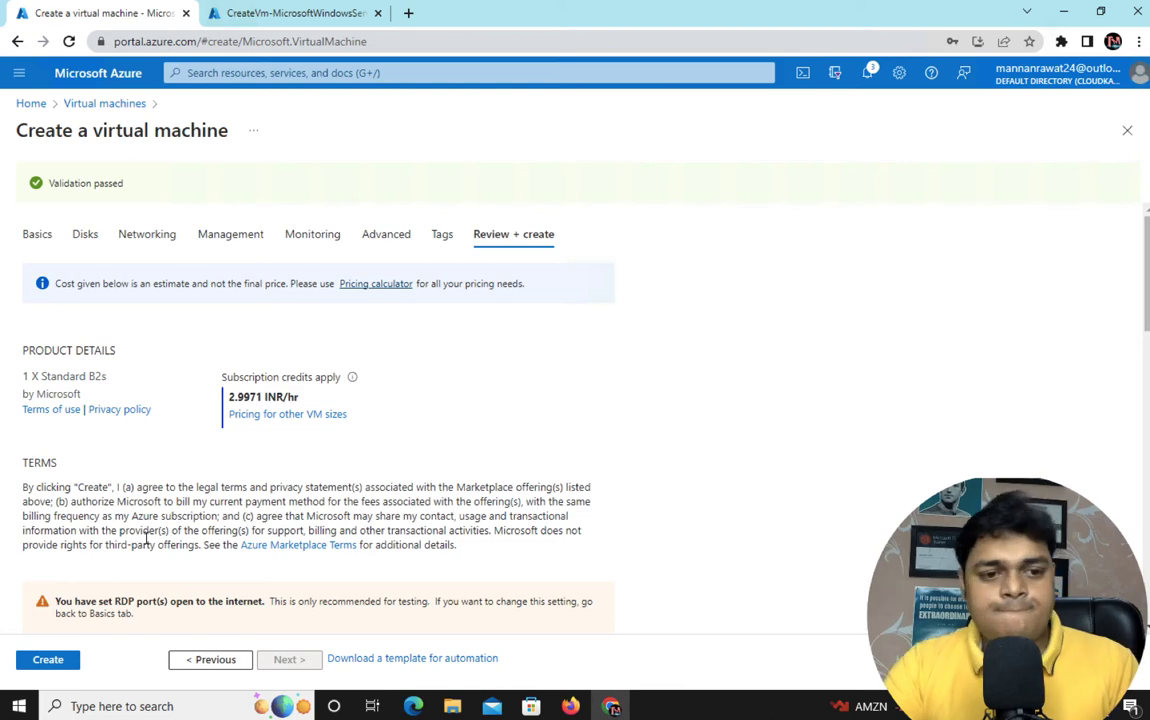
{"action": "left_click", "coordinate": [52, 660]}
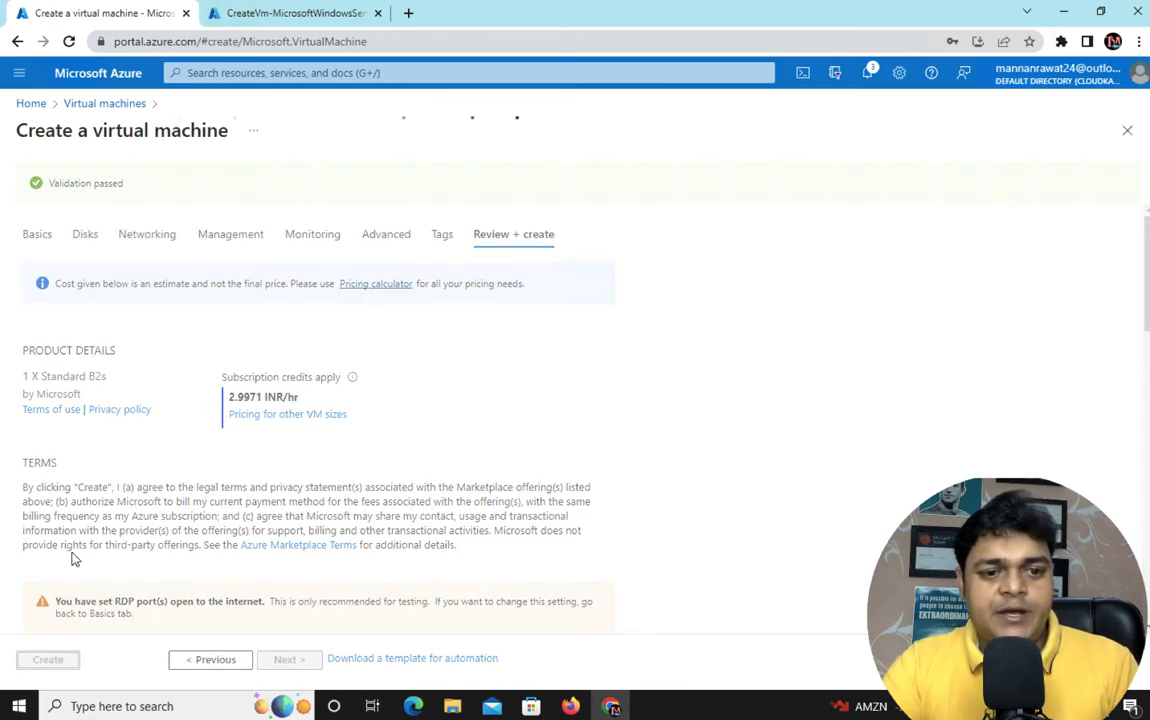
{"action": "left_click", "coordinate": [259, 13]}
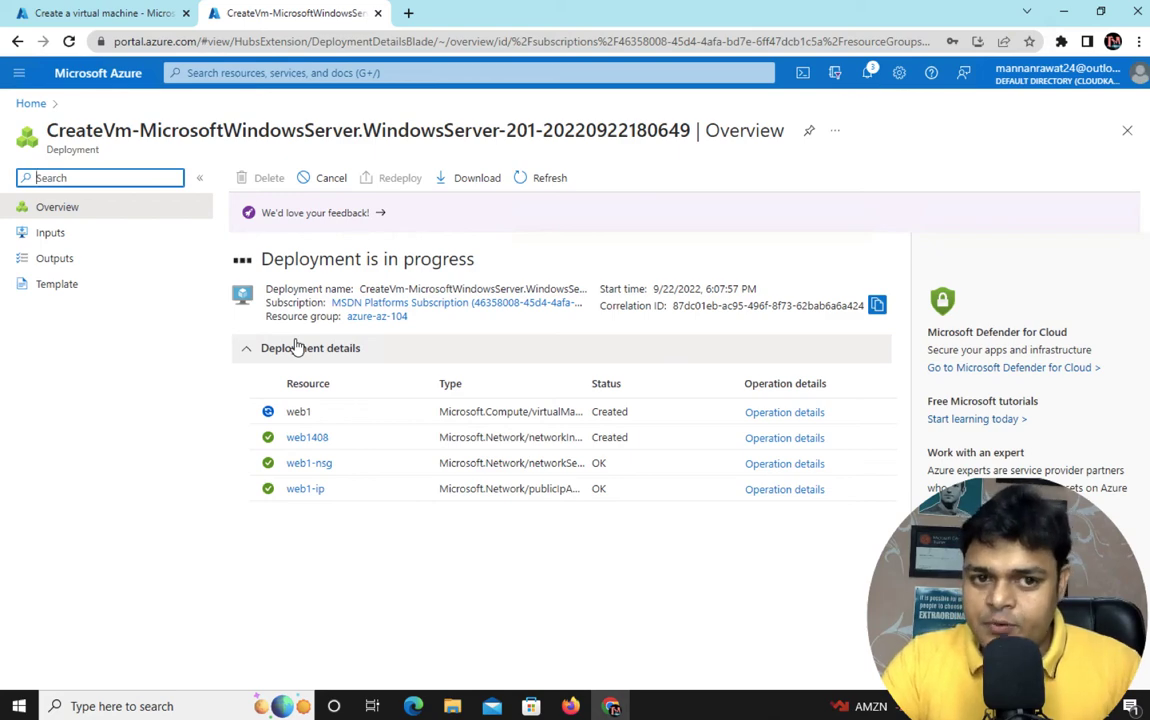
{"action": "key", "text": "ctrl+Left"}
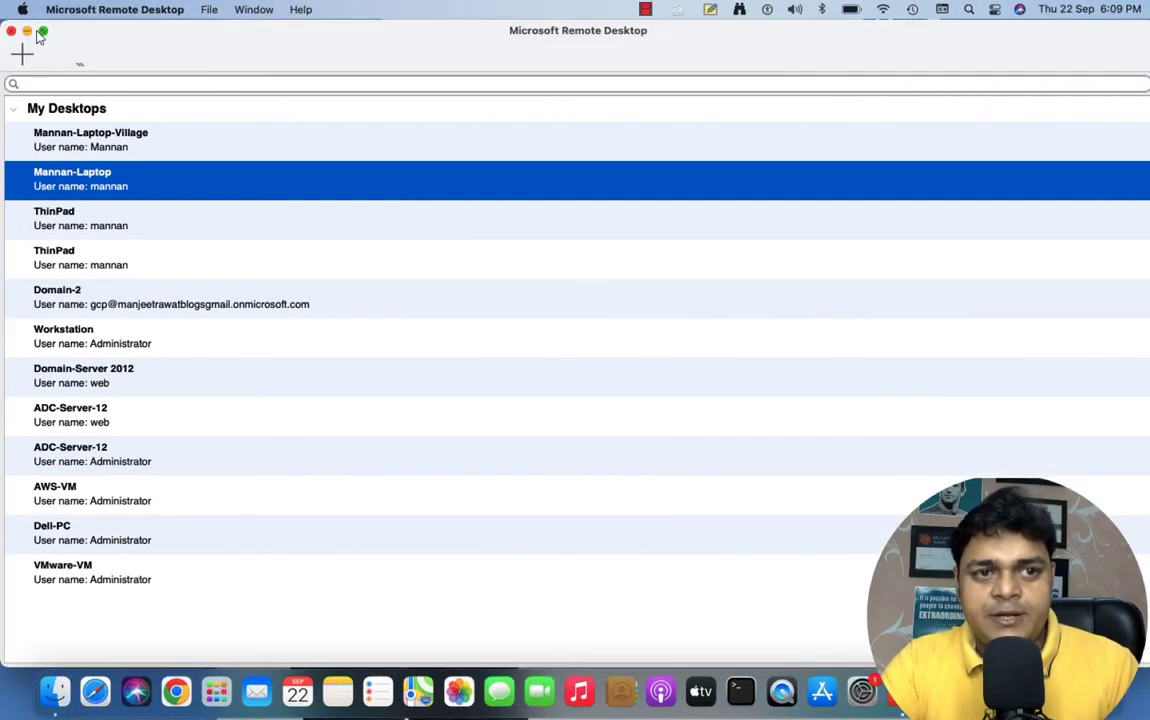
Hide the Mac connection list, maximize the web2 session, and allow web2 network discoverability
{"action": "left_click", "coordinate": [27, 31]}
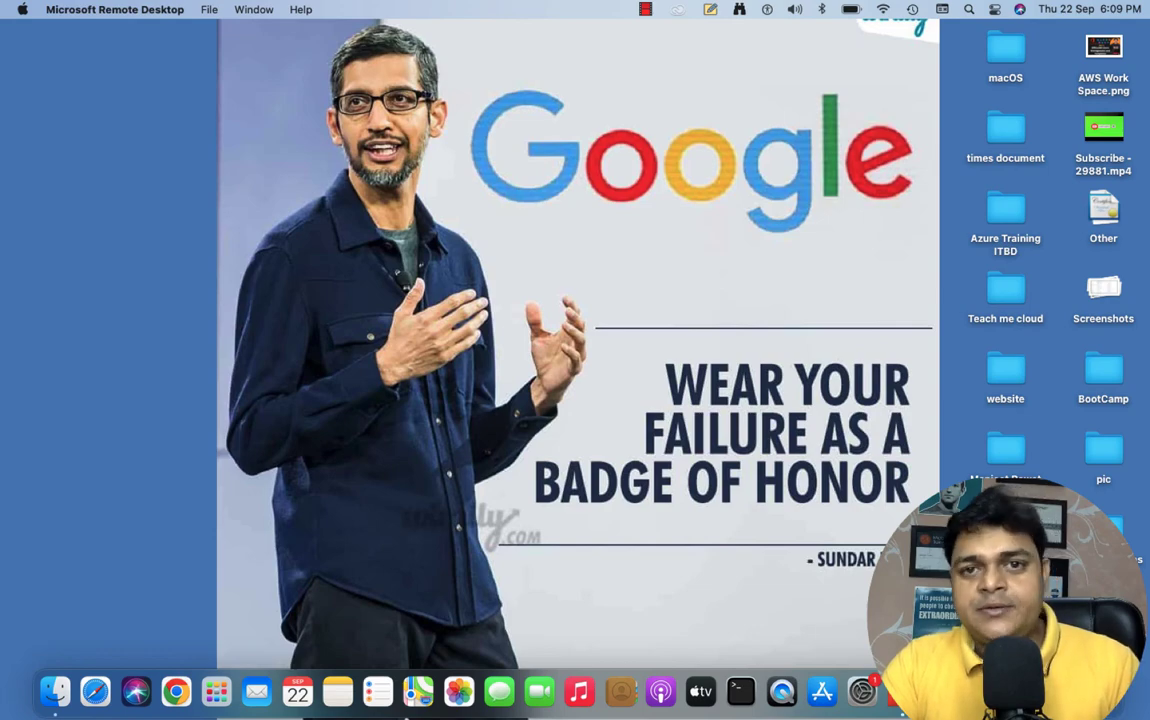
{"action": "right_click", "coordinate": [1055, 691]}
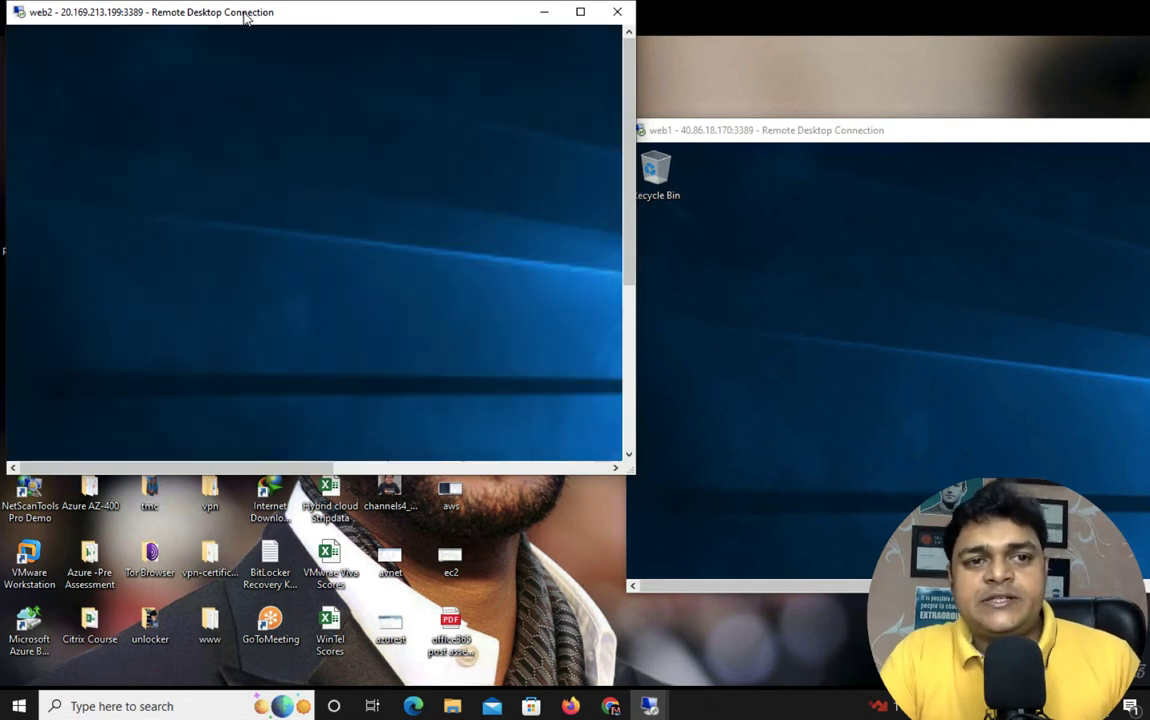
{"action": "left_click_drag", "start_coordinate": [244, 13], "coordinate": [309, 71]}
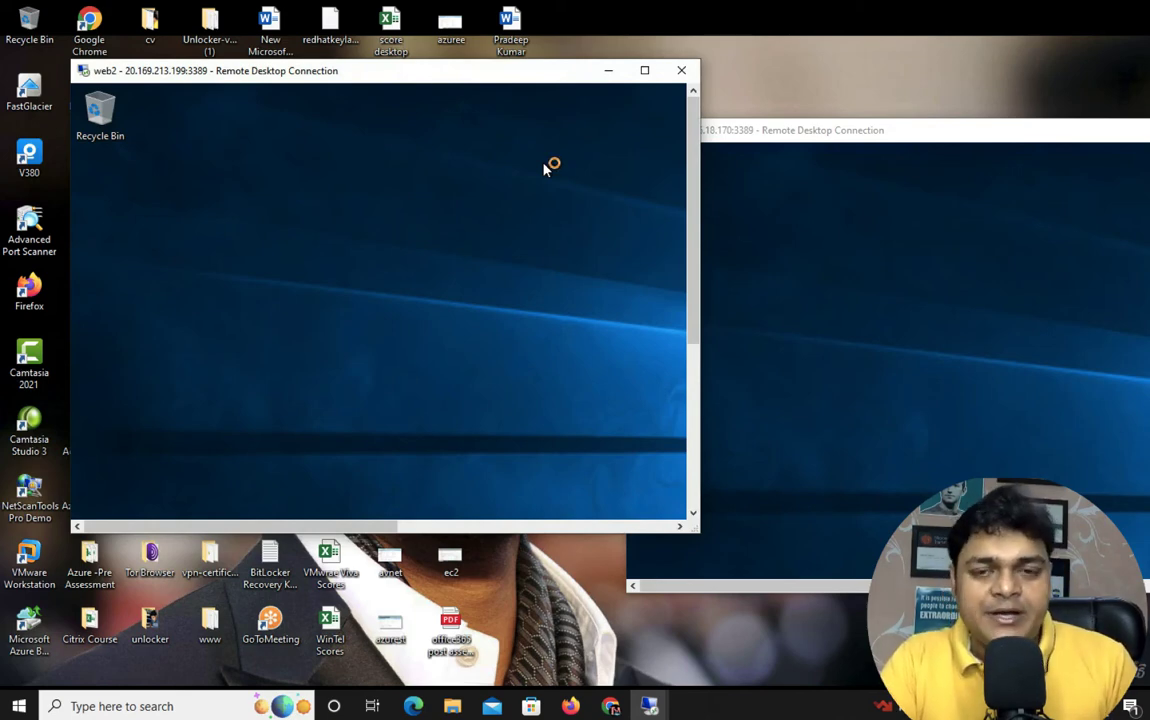
{"action": "left_click_drag", "start_coordinate": [481, 74], "coordinate": [498, 13]}
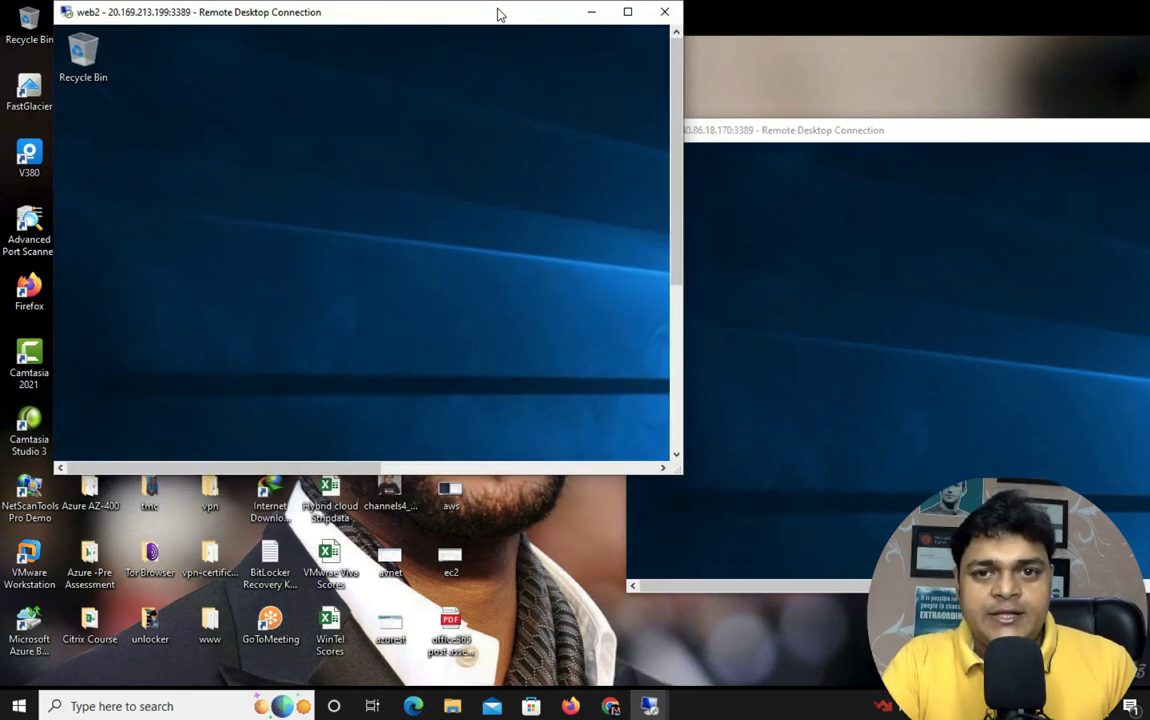
{"action": "left_click", "coordinate": [628, 13]}
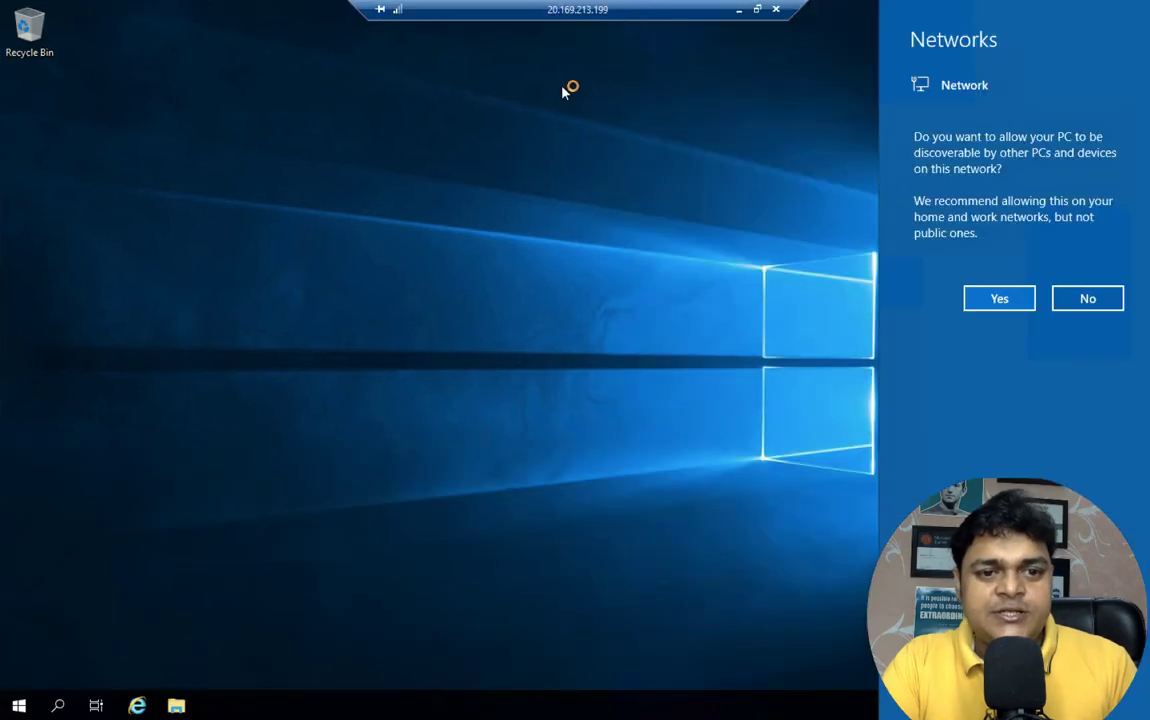
{"action": "left_click", "coordinate": [999, 298]}
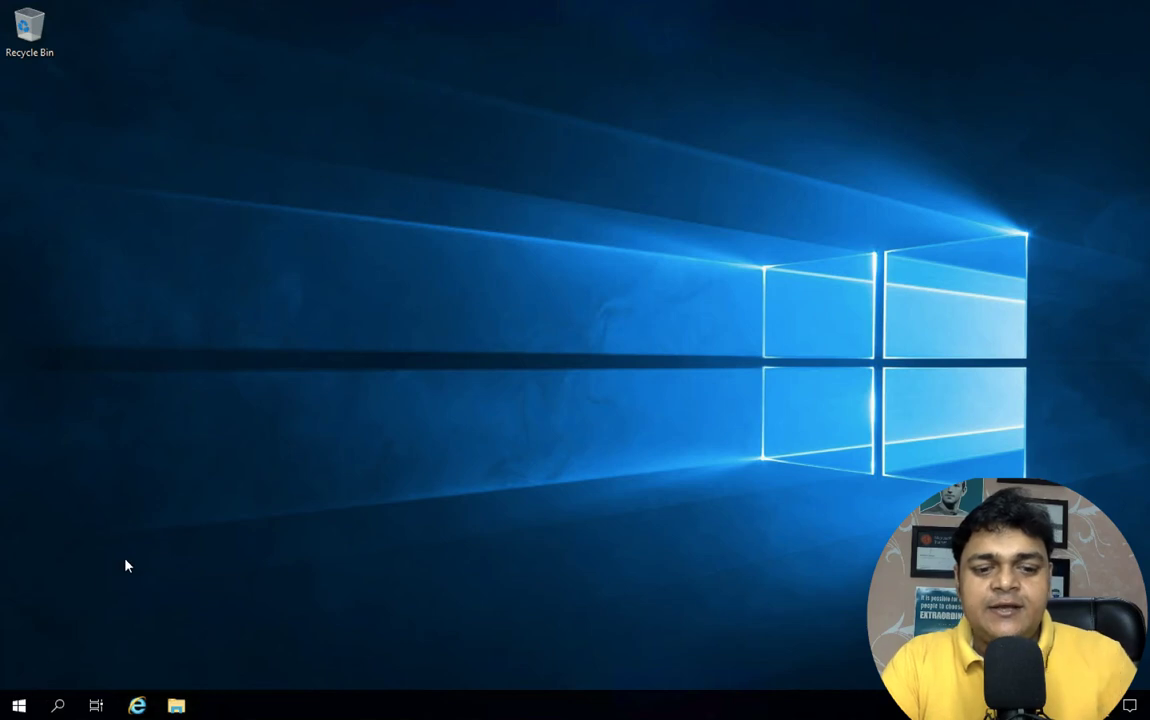
On web2, run ipconfig in a command prompt, showing IPv4 172.16.1.4
{"action": "key", "text": "super+r"}
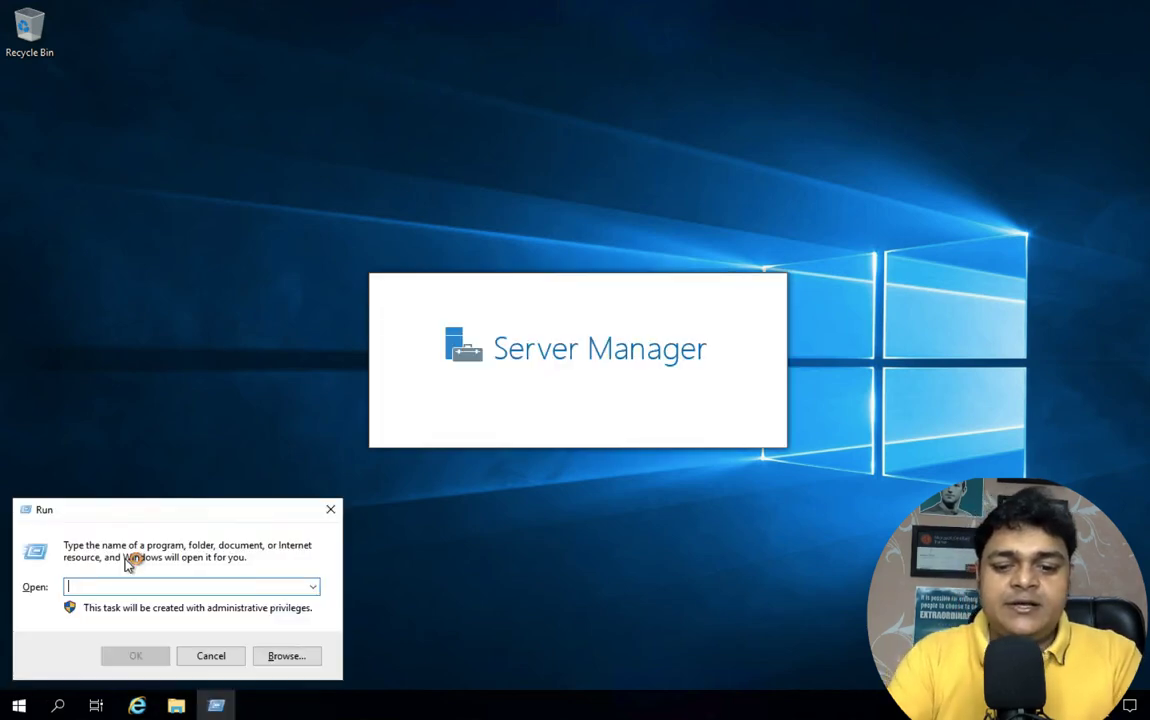
{"action": "type", "text": "cmd"}
{"action": "key", "text": "Return"}
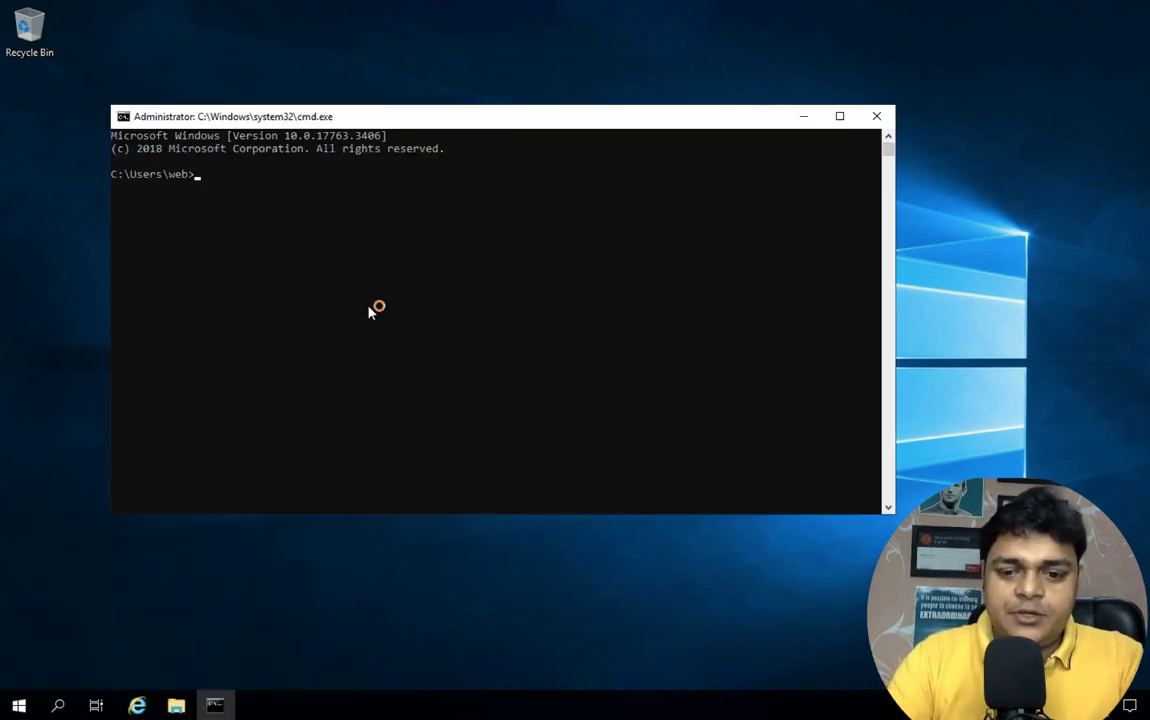
{"action": "type", "text": "ipconfig"}
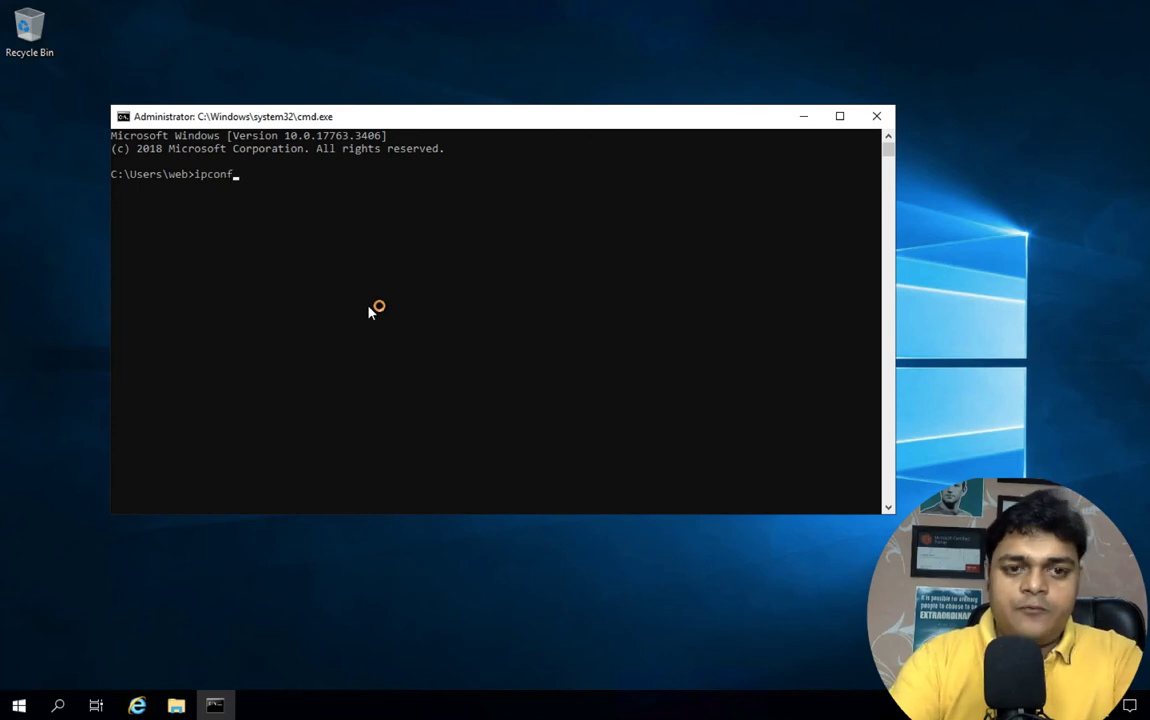
{"action": "key", "text": "Return"}
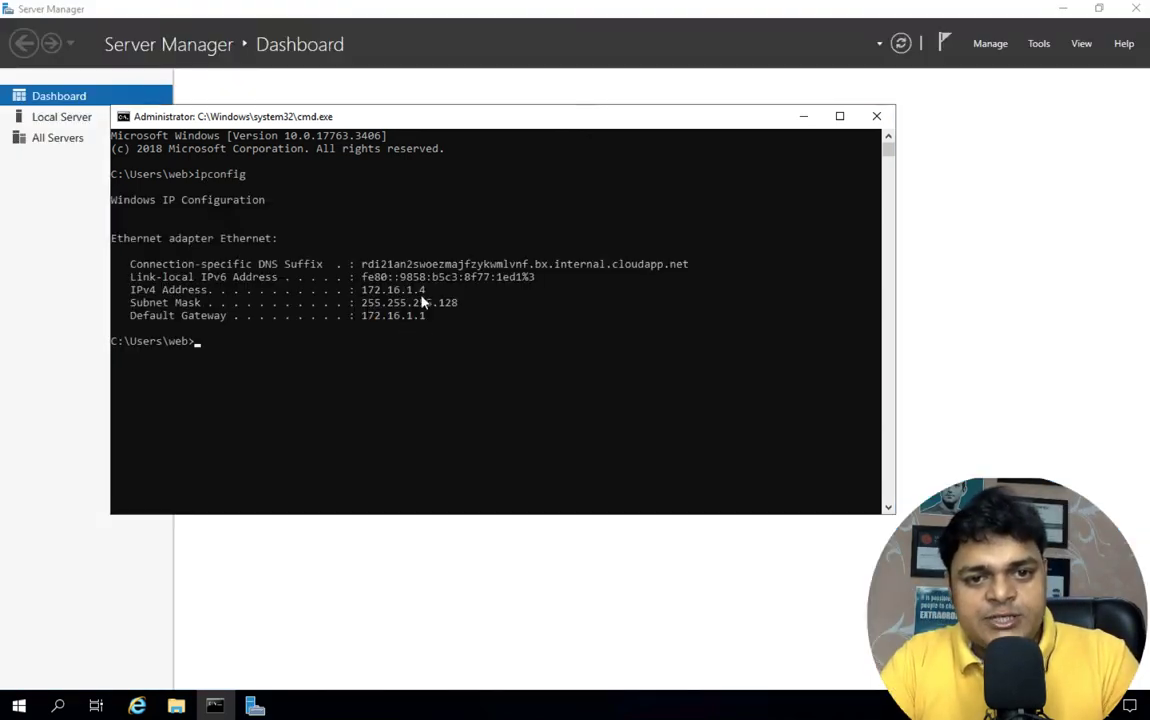
Minimize Server Manager and return the web2 session to a window
{"action": "left_click", "coordinate": [1064, 9]}
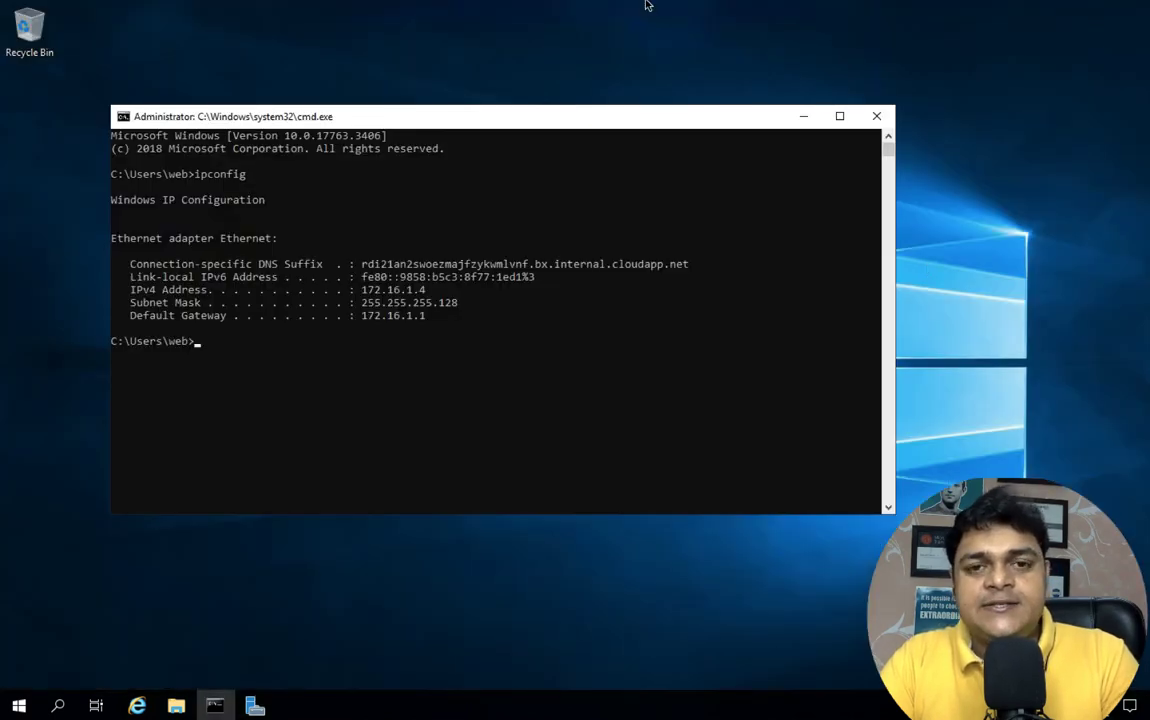
{"action": "mouse_move", "coordinate": [645, 5]}
{"action": "left_click", "coordinate": [757, 12]}
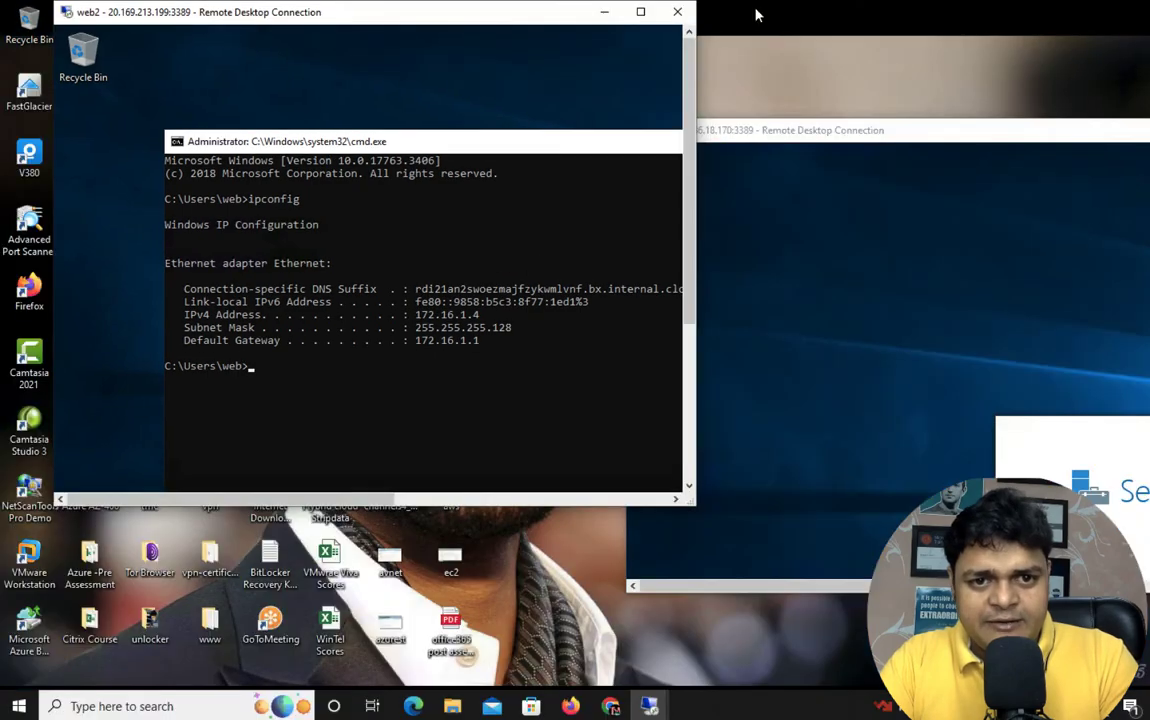
Maximize the web1 session, run ipconfig showing IPv4 192.168.1.4, and close Server Manager
{"action": "left_click", "coordinate": [842, 249]}
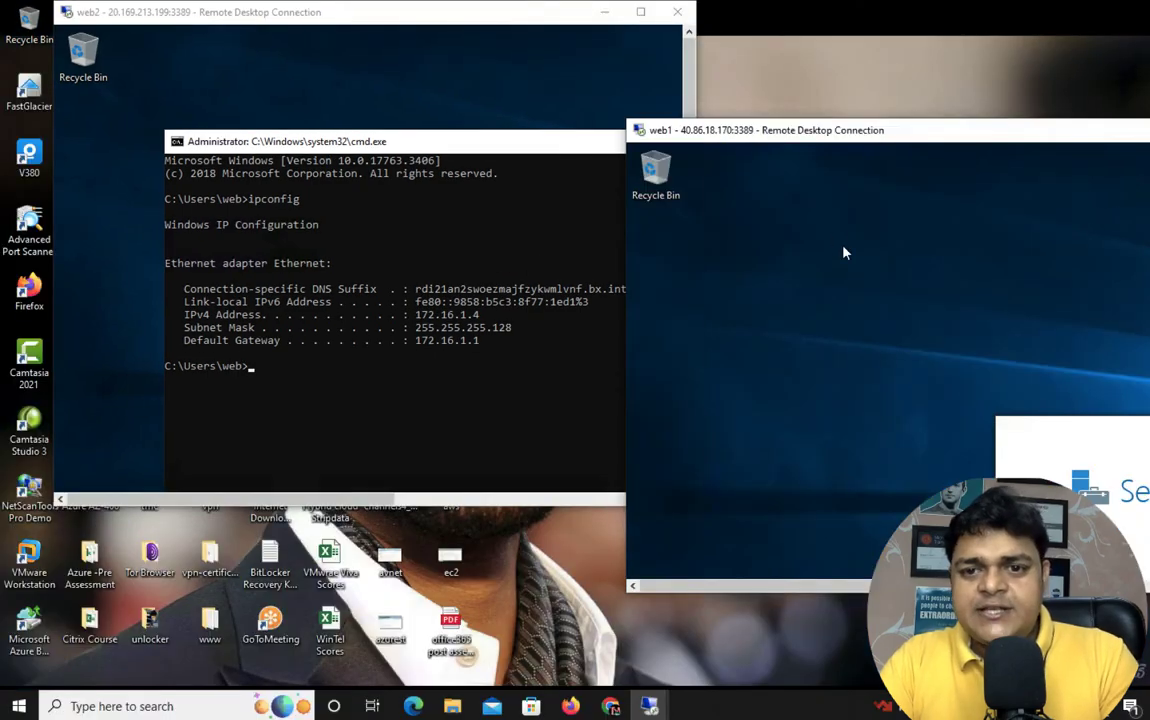
{"action": "double_click", "coordinate": [855, 130]}
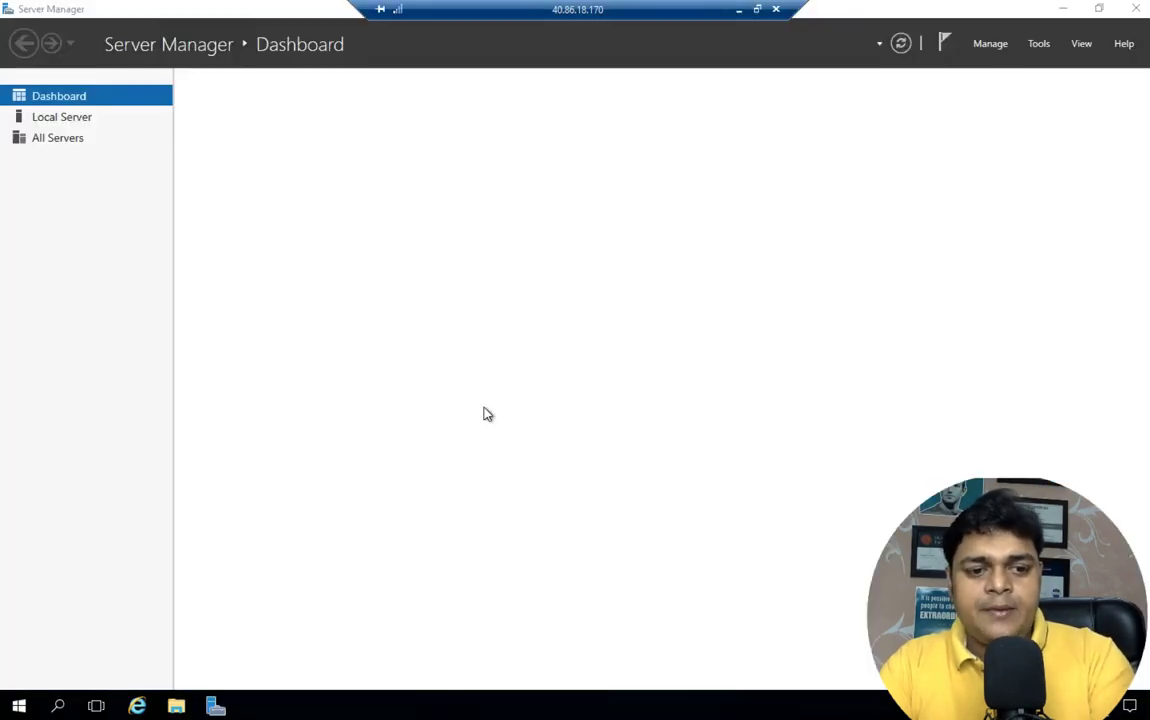
{"action": "key", "text": "super+r"}
{"action": "type", "text": "cmd"}
{"action": "key", "text": "Return"}
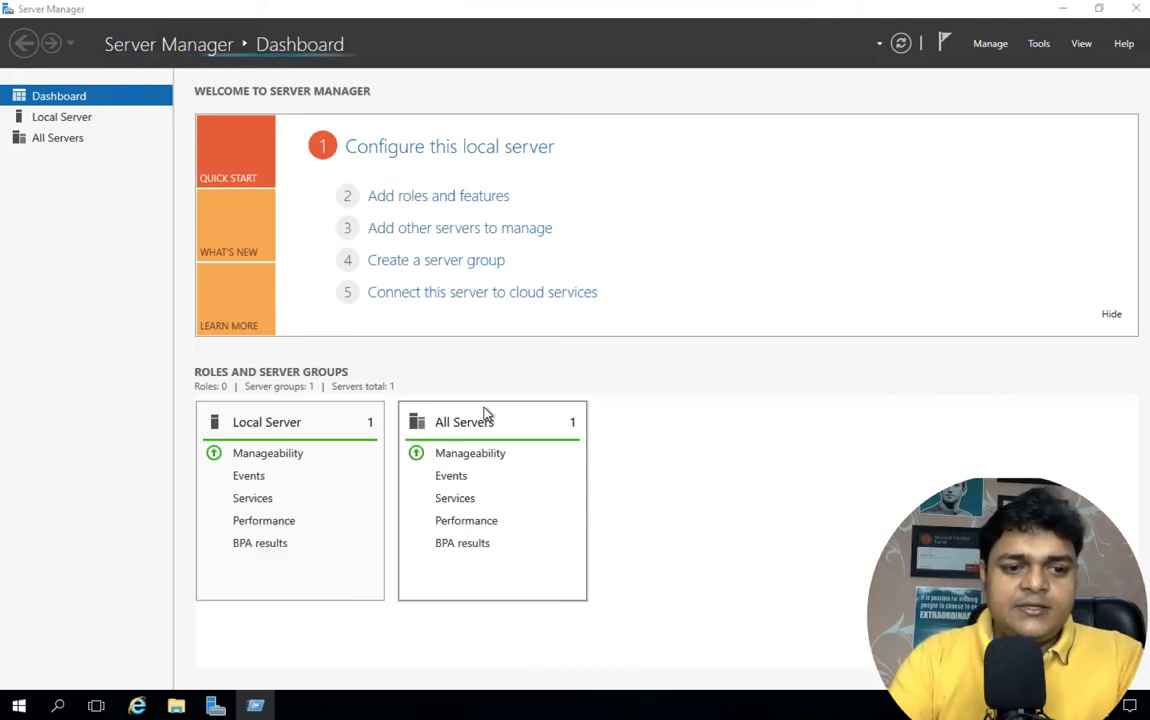
{"action": "type", "text": "ipco"}
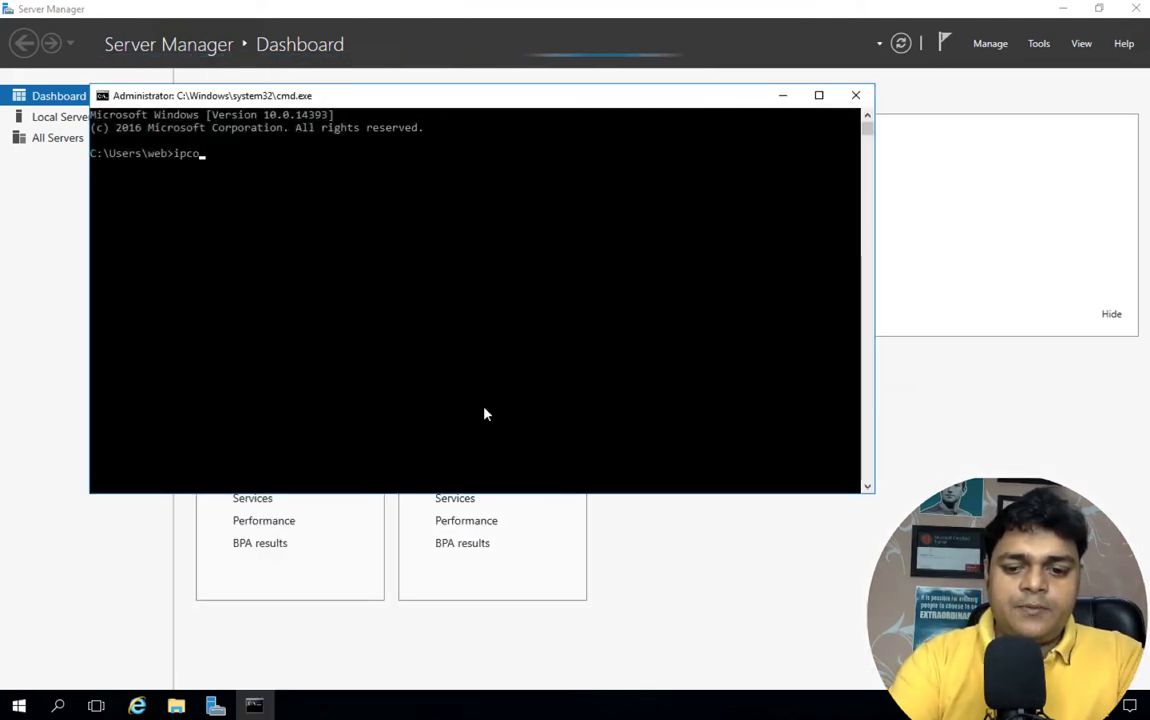
{"action": "type", "text": "nfig"}
{"action": "key", "text": "Return"}
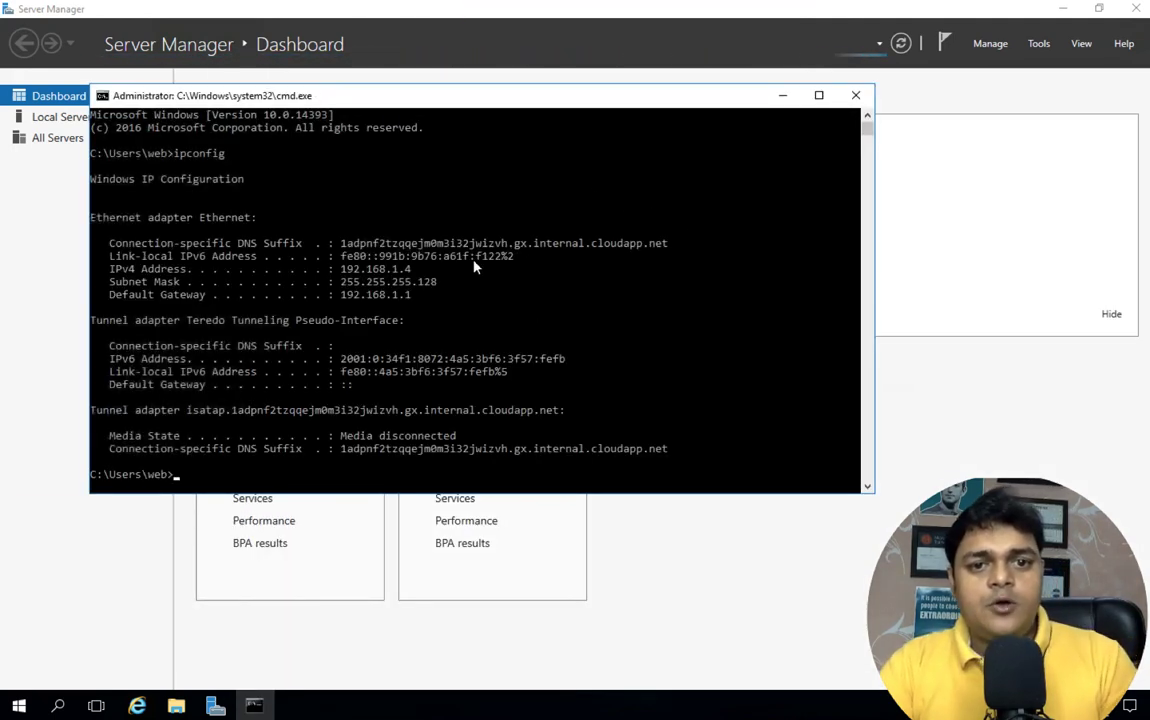
{"action": "left_click", "coordinate": [1015, 8]}
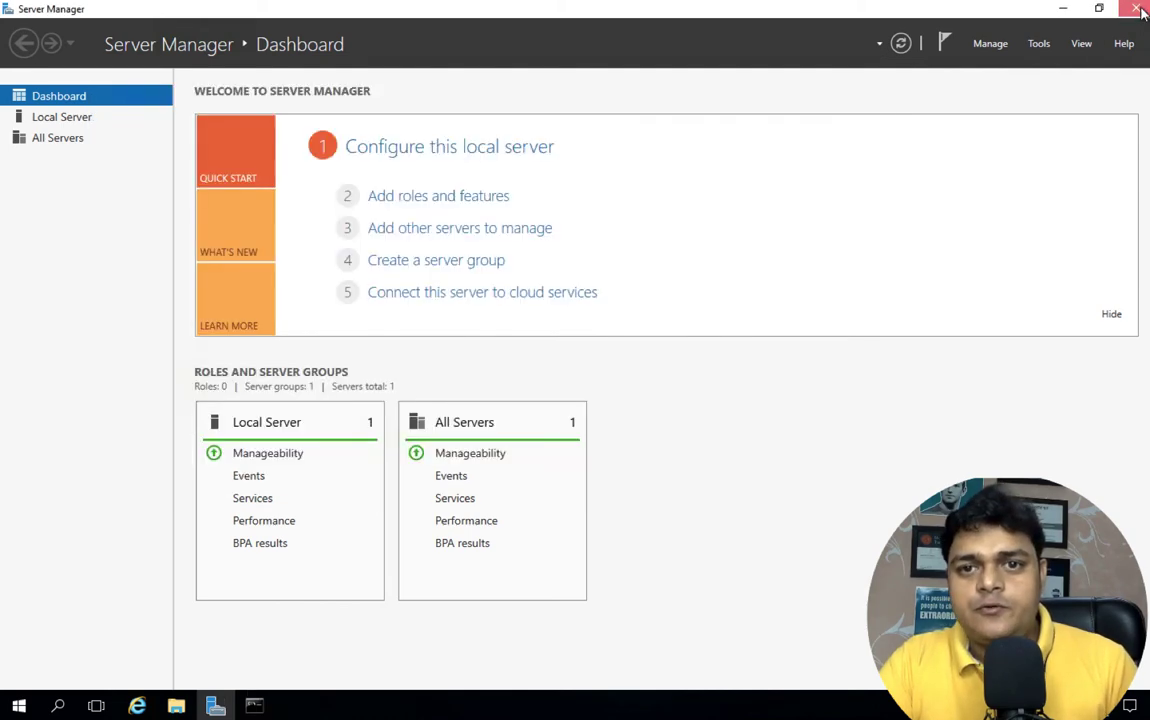
{"action": "left_click", "coordinate": [1135, 8]}
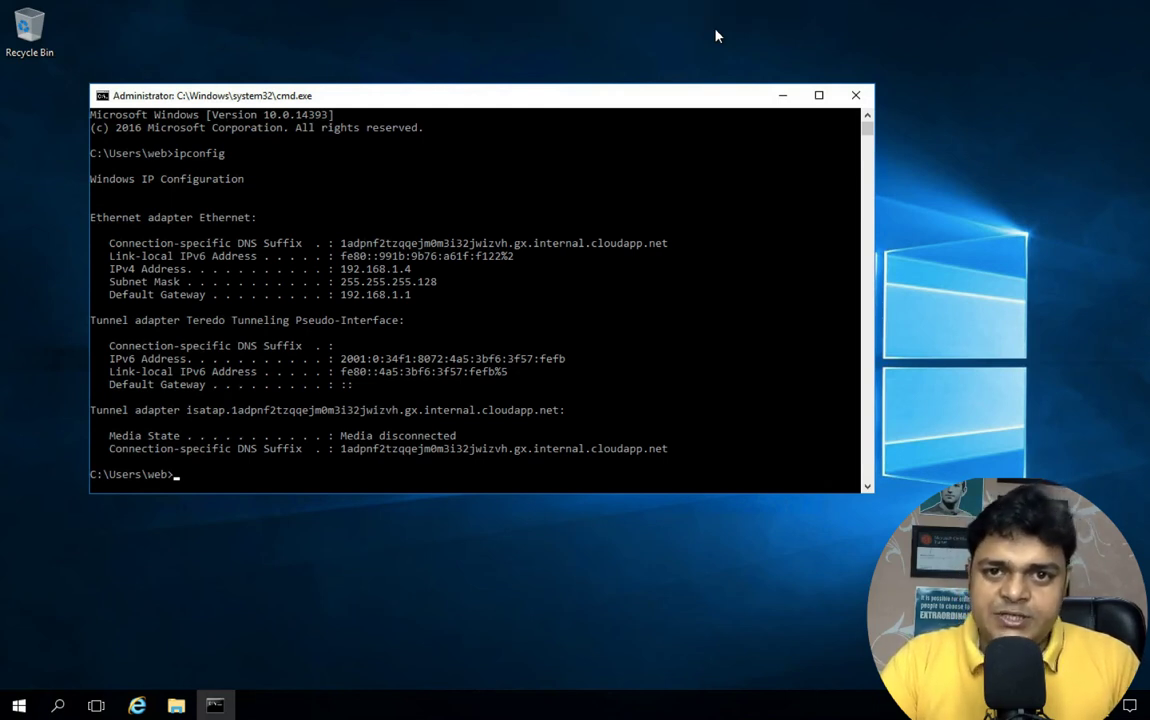
From web1, run a continuous ping to 172.16.1.4, which times out
{"action": "left_click", "coordinate": [343, 468]}
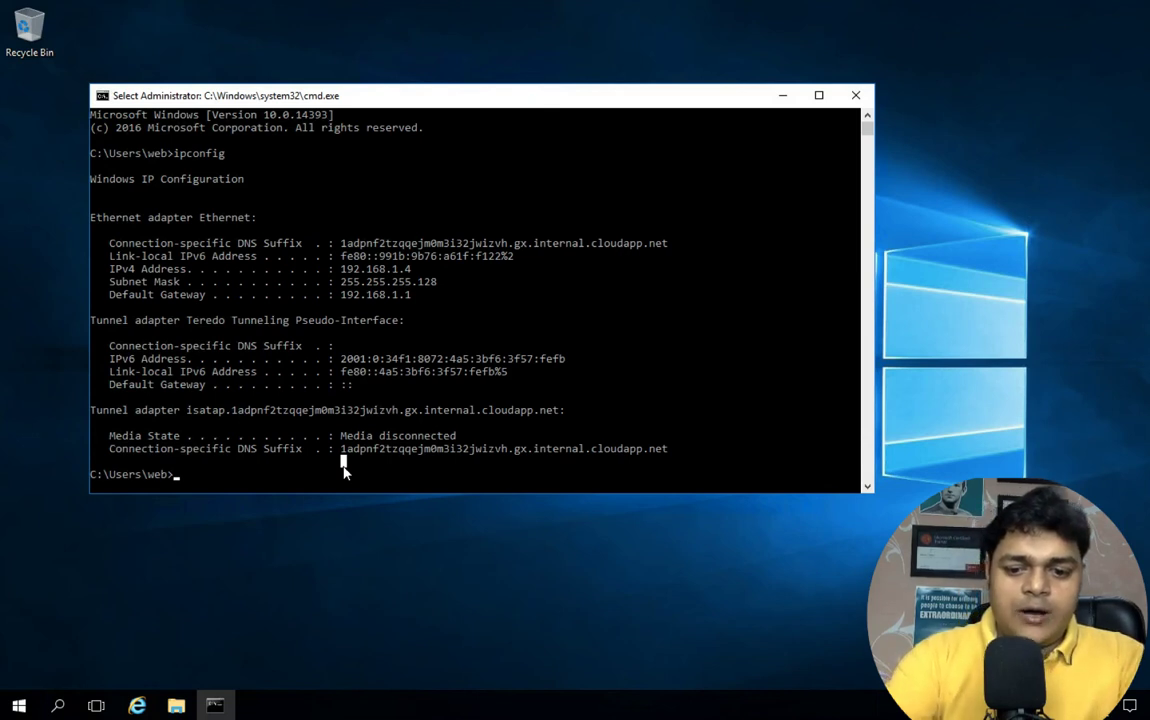
{"action": "type", "text": "ping 172.16.1.4 -t"}
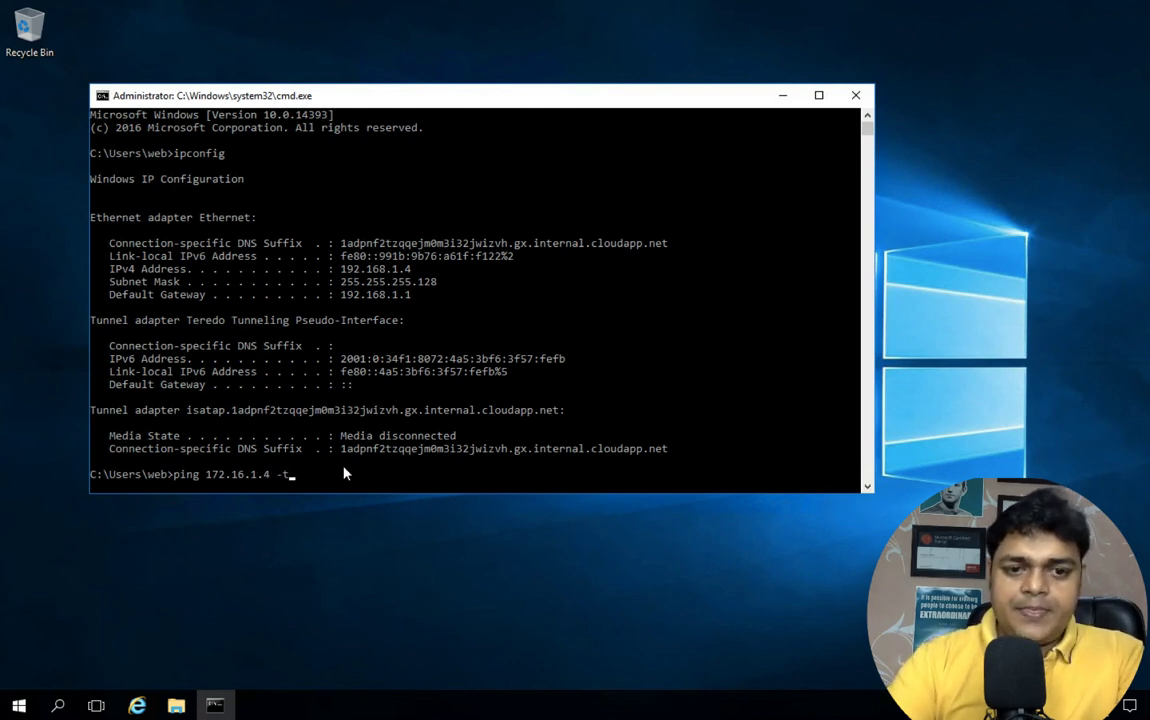
{"action": "key", "text": "Return"}
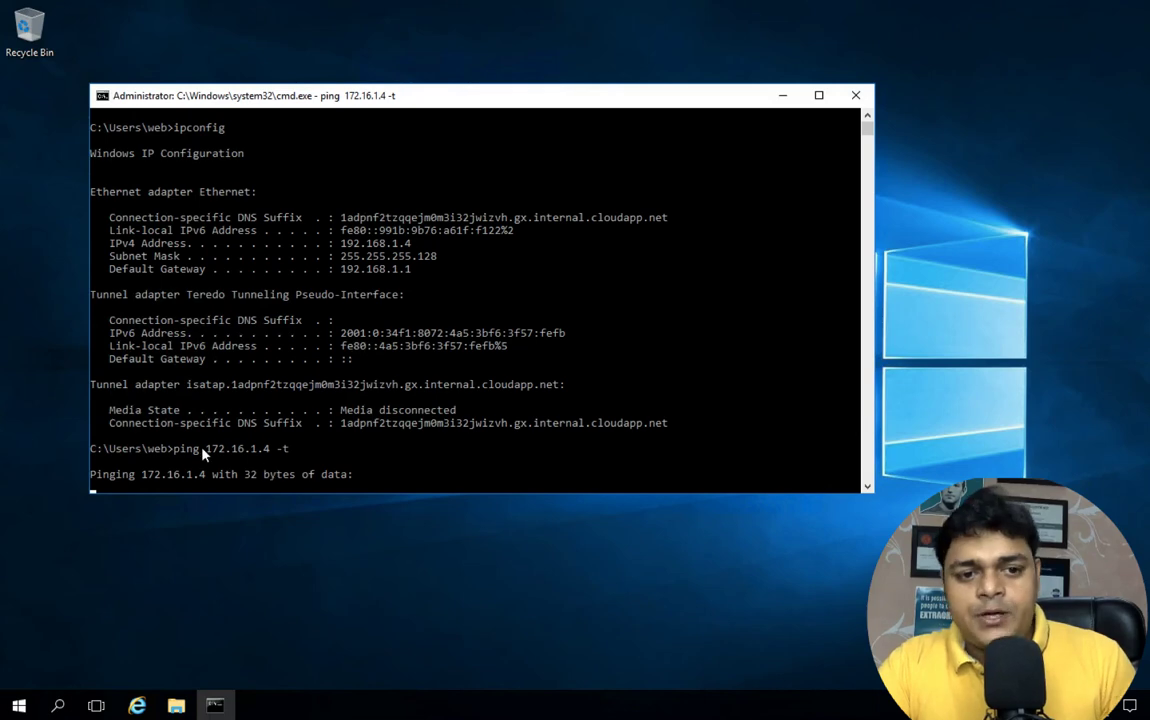
Take the web1 session out of full screen and bring the web2 session forward
{"action": "mouse_move", "coordinate": [420, 2]}
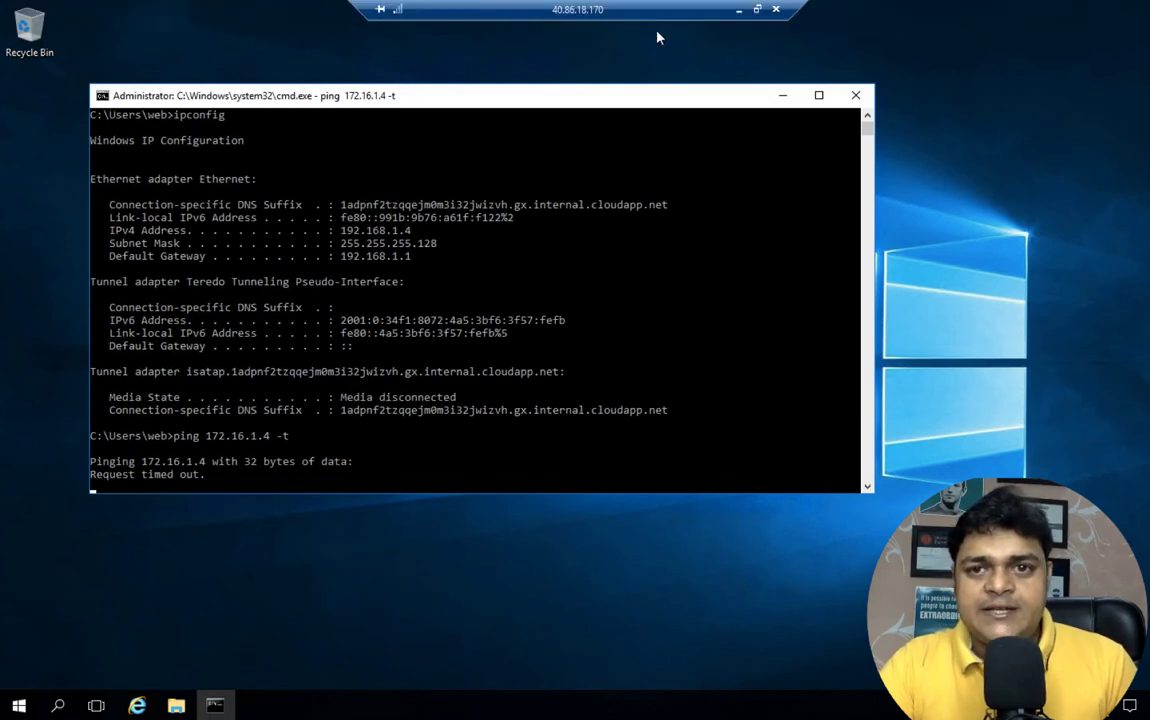
{"action": "left_click", "coordinate": [757, 10]}
{"action": "left_click", "coordinate": [400, 266]}
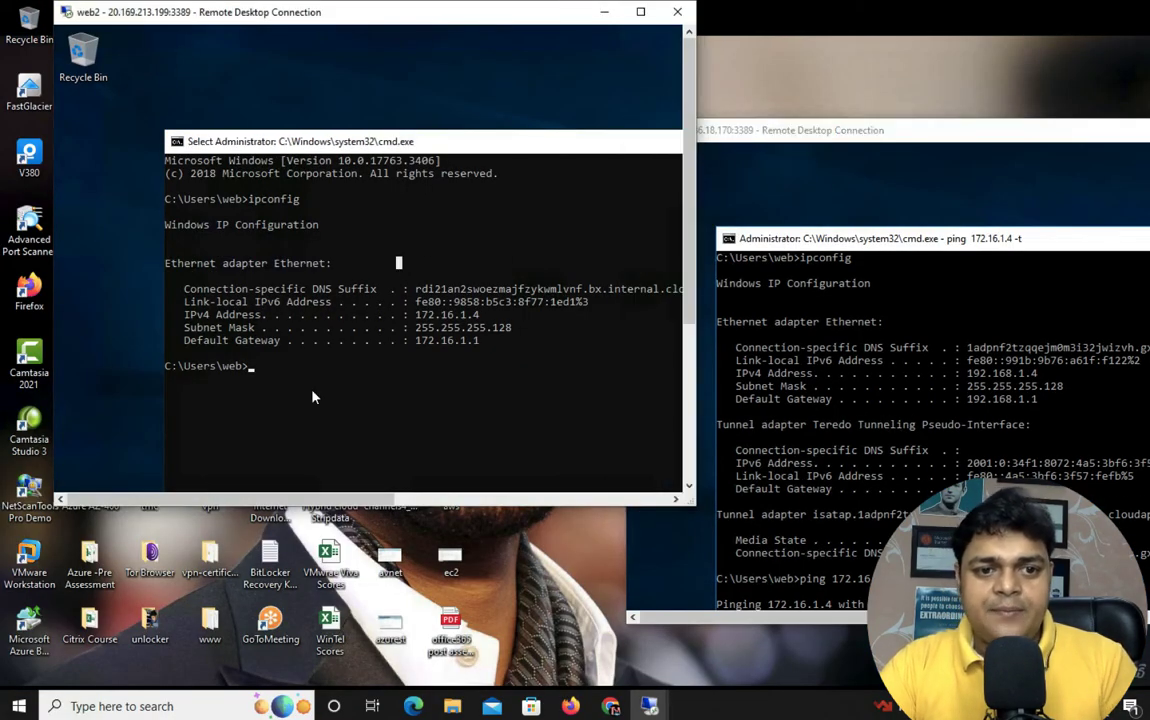
Run 'ping 192.168.1.4 -t' on web2, then bring web1's session back full screen
{"action": "type", "text": "ping 192."}
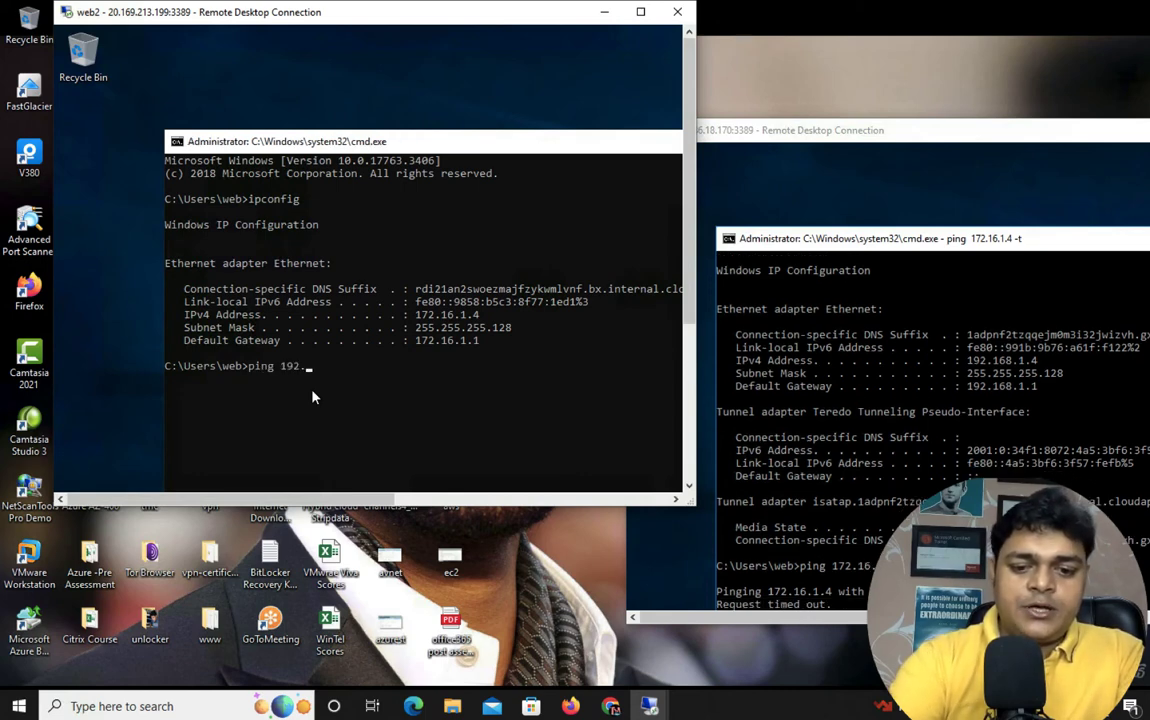
{"action": "type", "text": "168.1"}
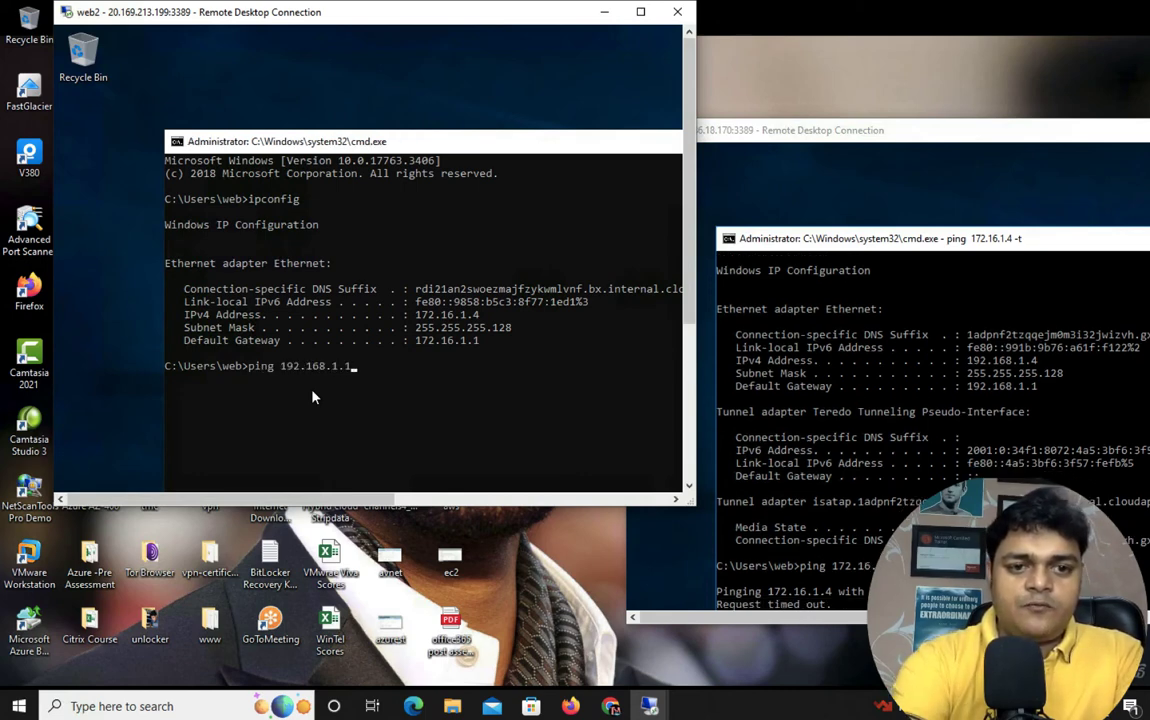
{"action": "type", "text": "."}
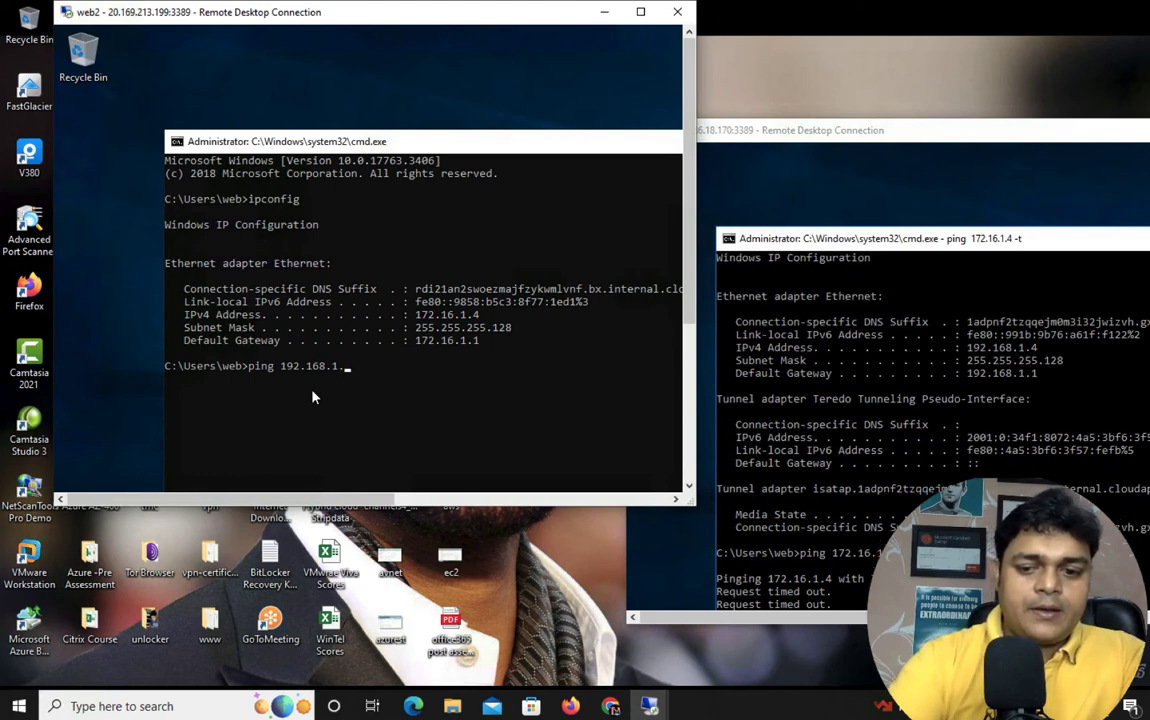
{"action": "type", "text": "4 -t"}
{"action": "key", "text": "Return"}
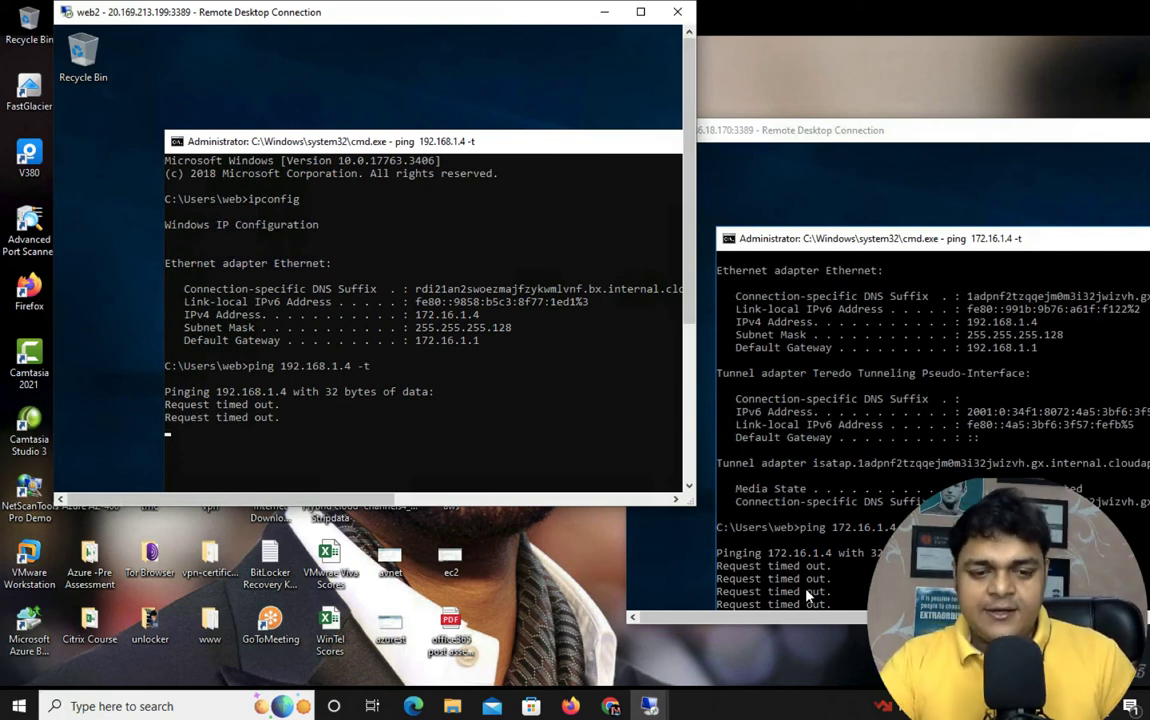
{"action": "left_click_drag", "start_coordinate": [817, 135], "coordinate": [484, 91]}
{"action": "left_click", "coordinate": [880, 87]}
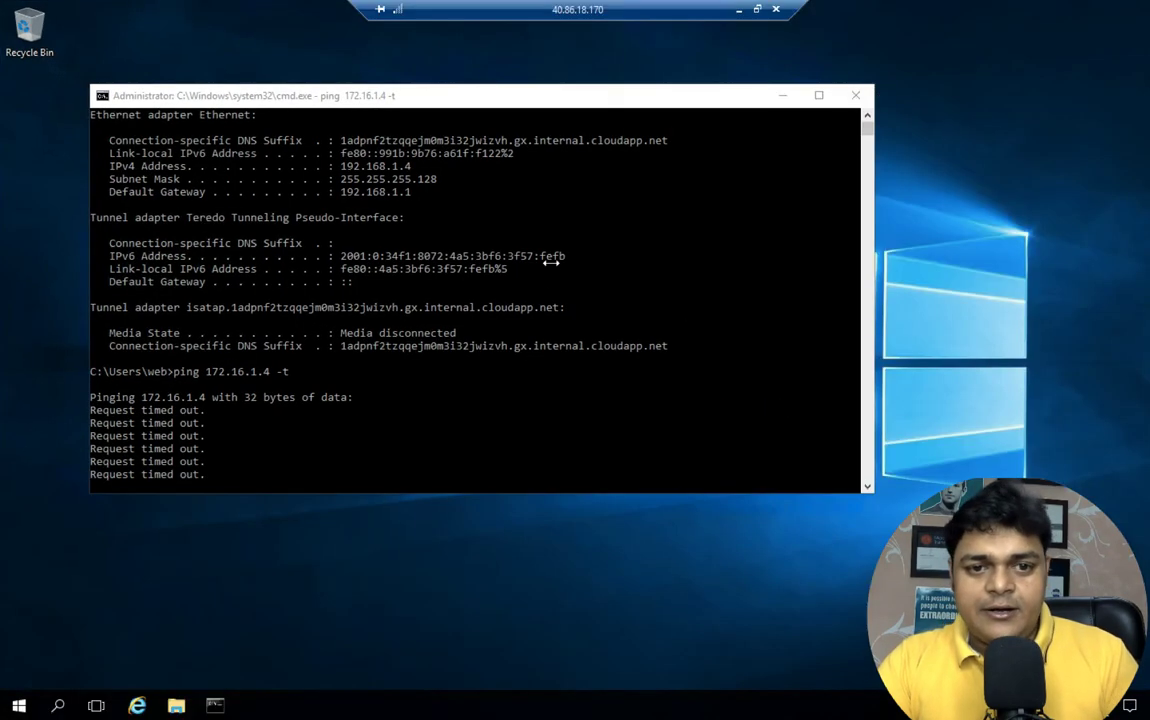
{"action": "key", "text": "super+r"}
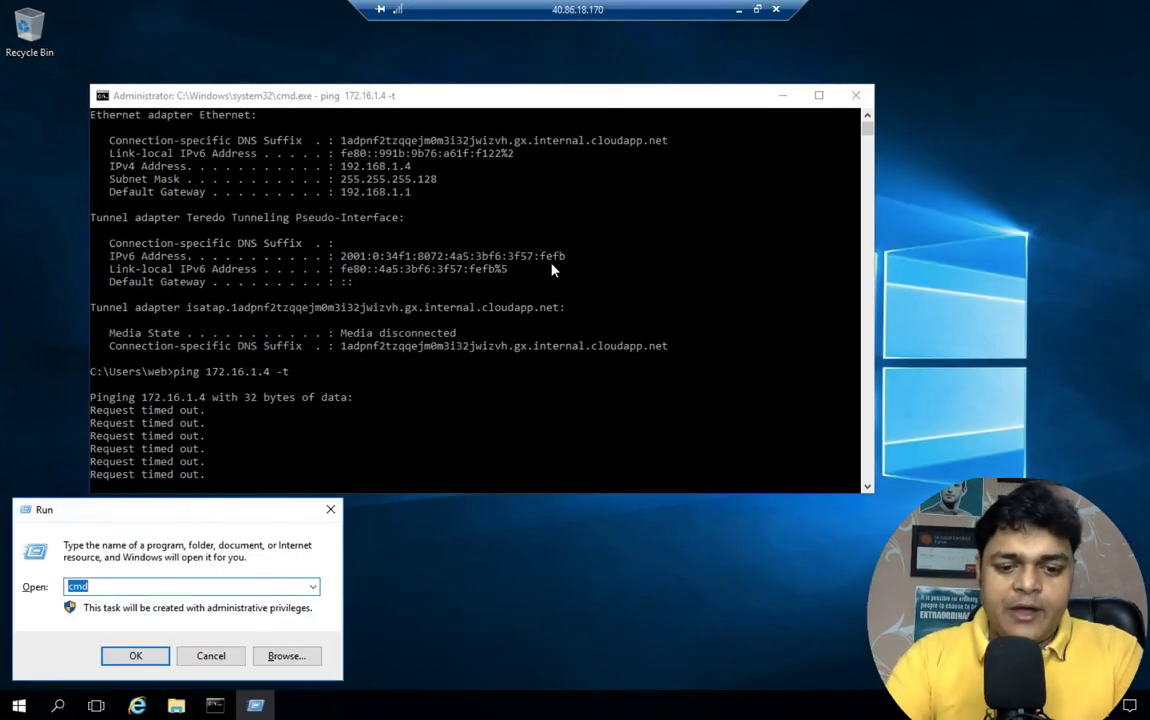
On web1, use firewall.cpl to turn Windows Firewall off for private and public networks
{"action": "type", "text": "firewall"}
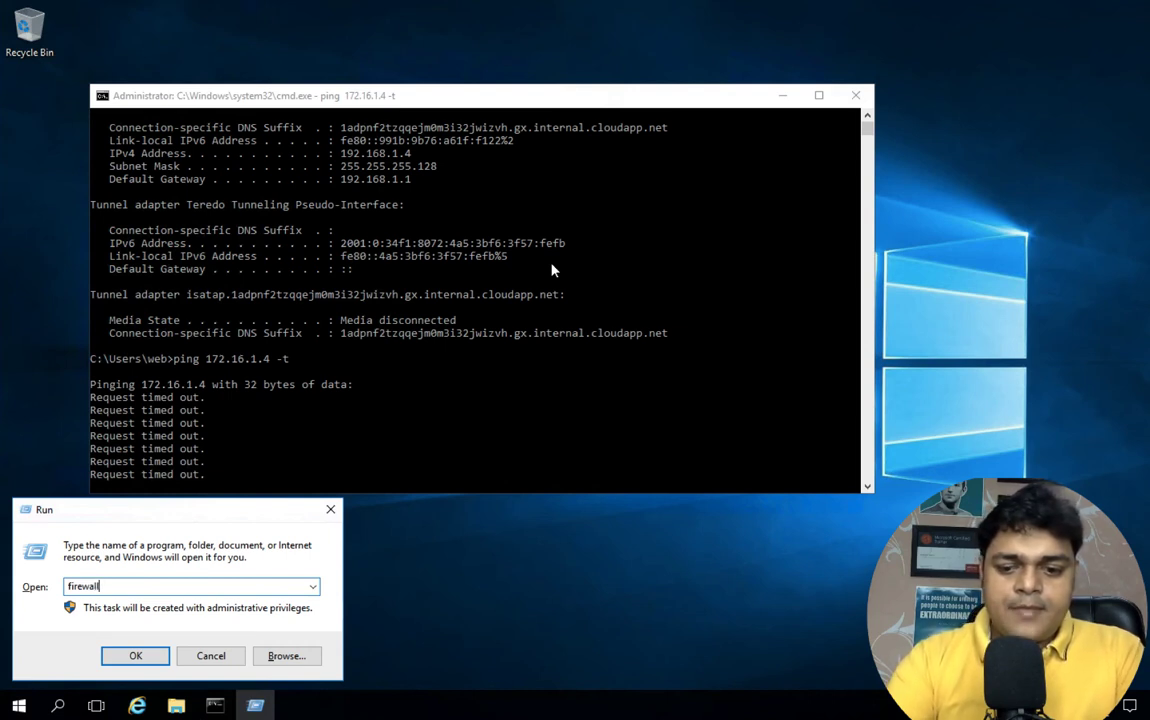
{"action": "type", "text": ".cpl"}
{"action": "key", "text": "Return"}
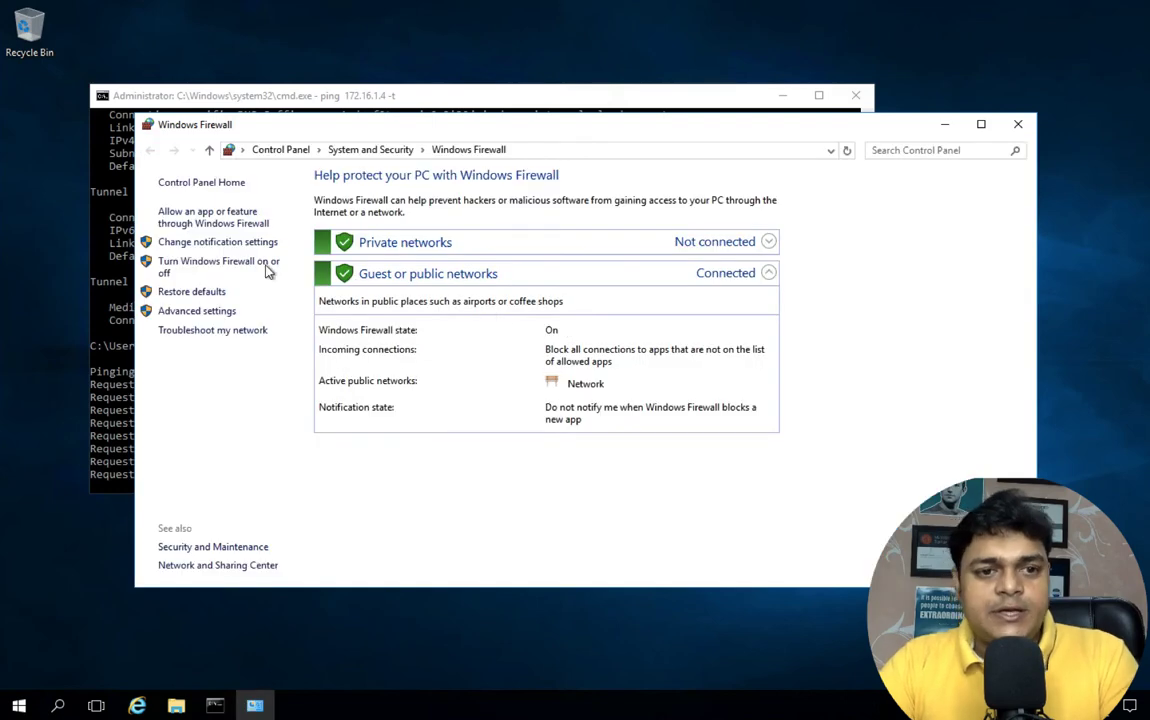
{"action": "left_click", "coordinate": [254, 266]}
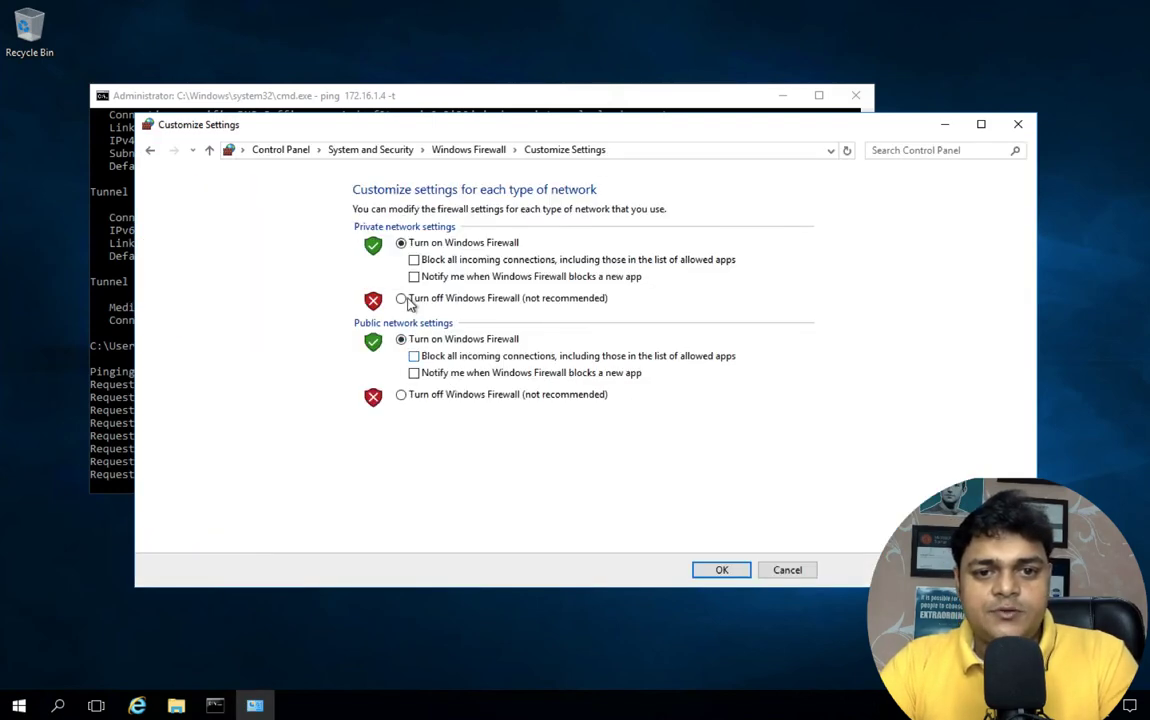
{"action": "left_click", "coordinate": [409, 299]}
{"action": "left_click", "coordinate": [409, 396]}
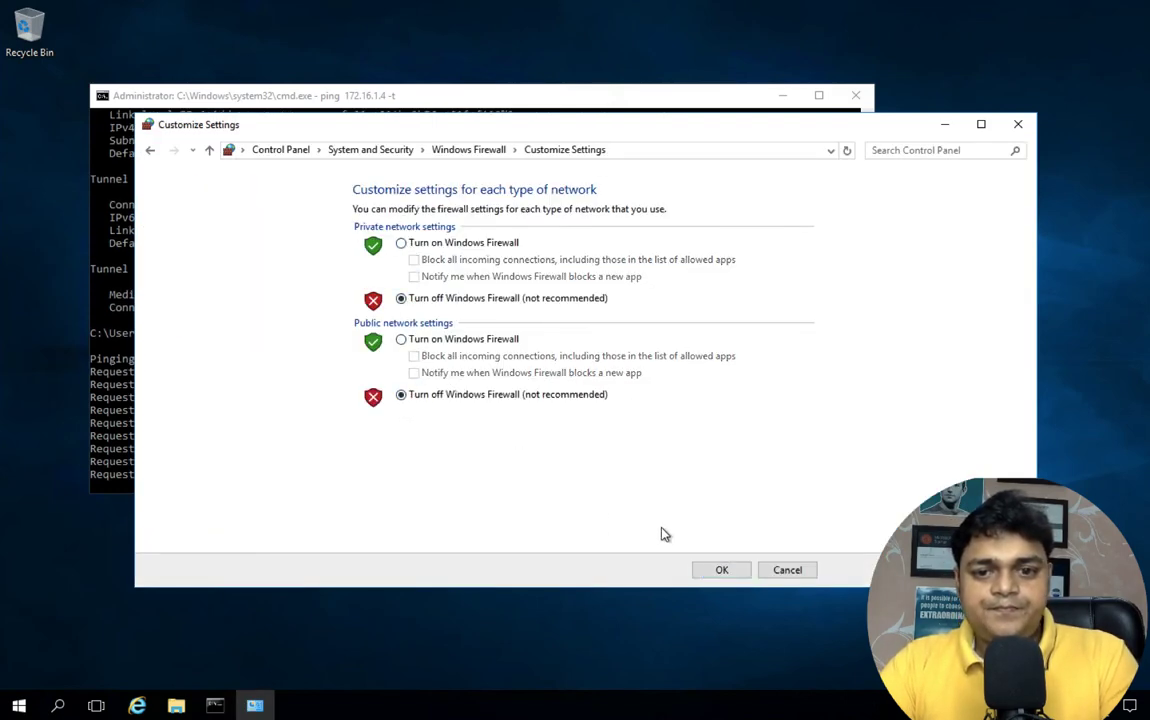
{"action": "left_click", "coordinate": [722, 570]}
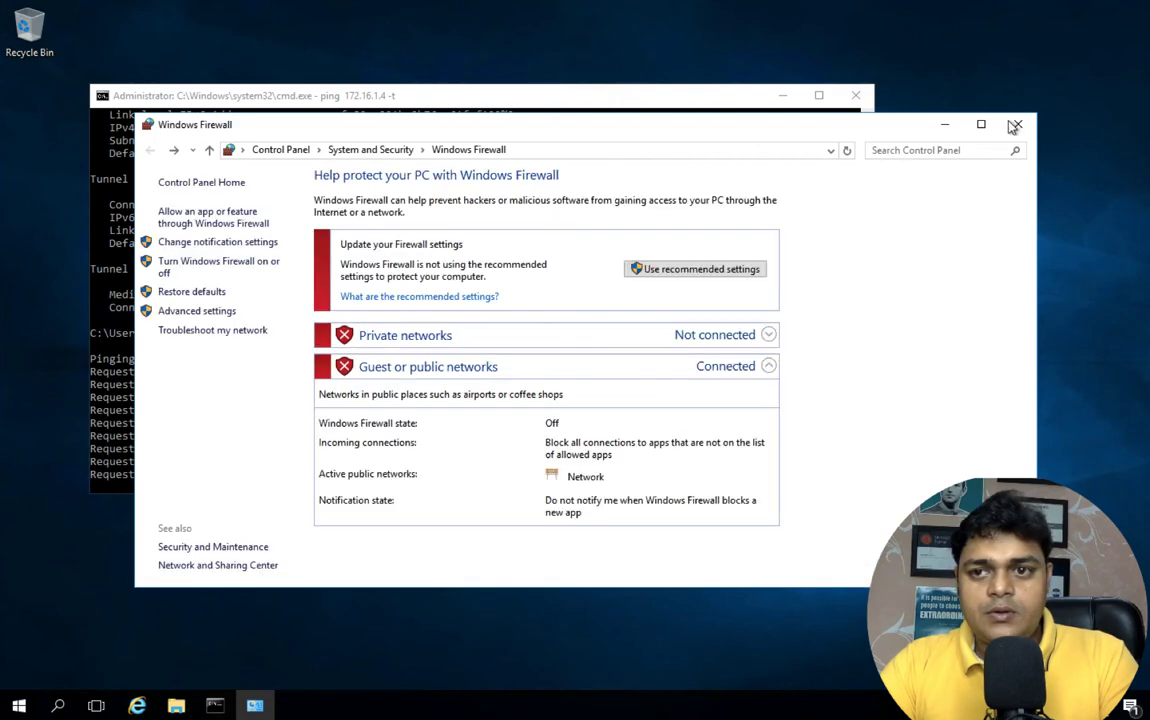
{"action": "left_click", "coordinate": [1015, 125]}
{"action": "mouse_move", "coordinate": [896, 5]}
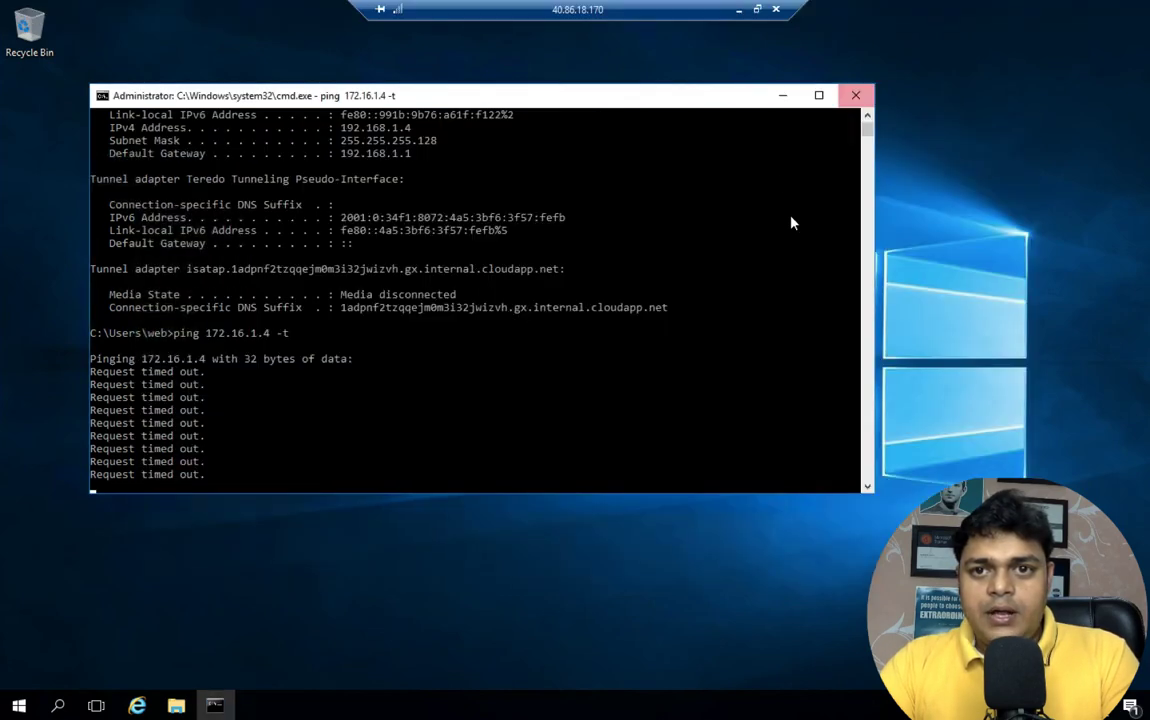
{"action": "left_click", "coordinate": [739, 10]}
On web2, turn Windows Defender Firewall off for private and public networks, then window the session
{"action": "left_click", "coordinate": [642, 12]}
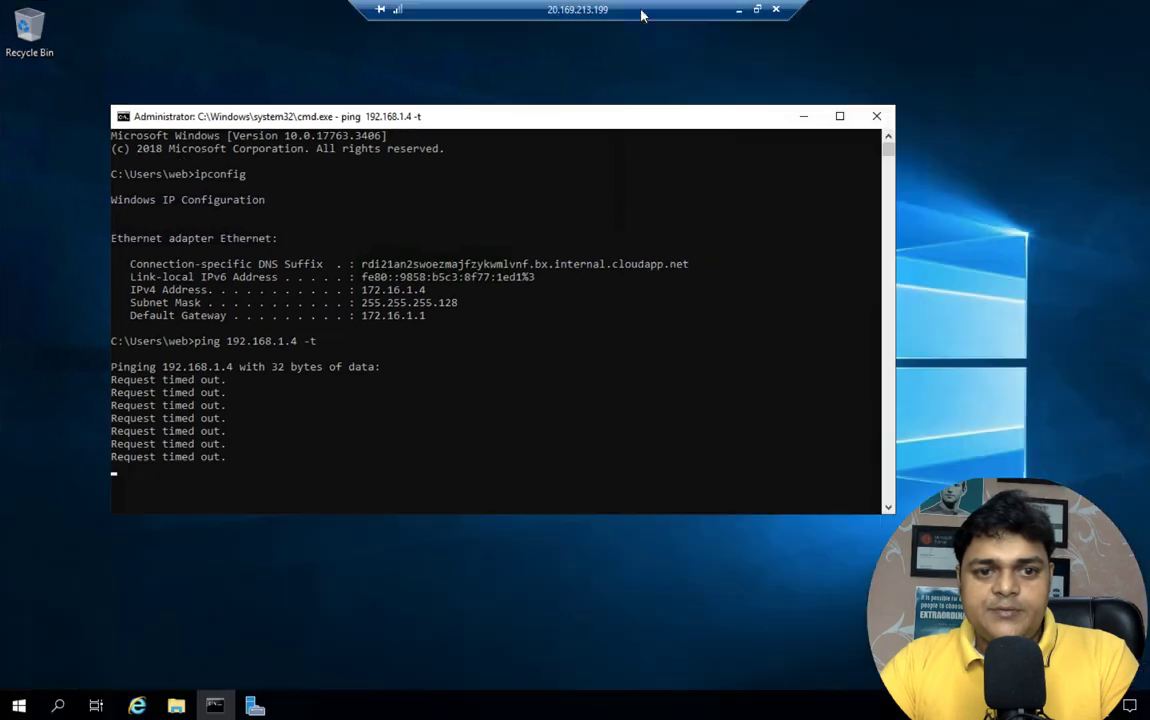
{"action": "key", "text": "super+r"}
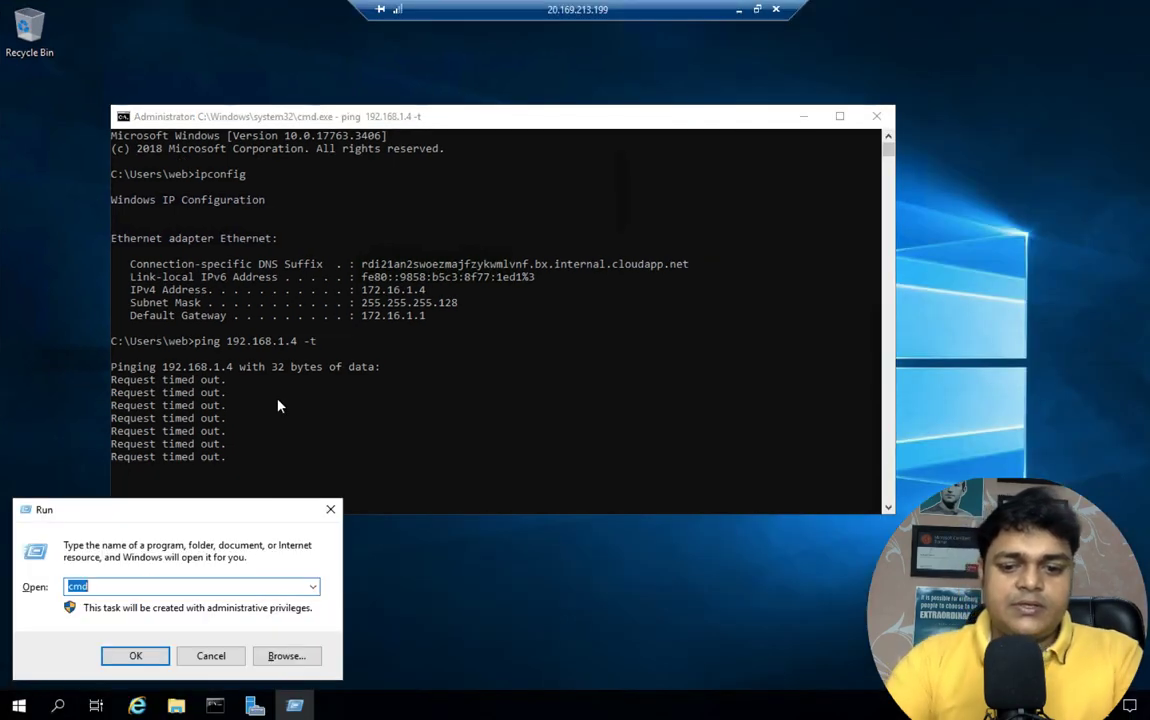
{"action": "type", "text": "firewall.cpl"}
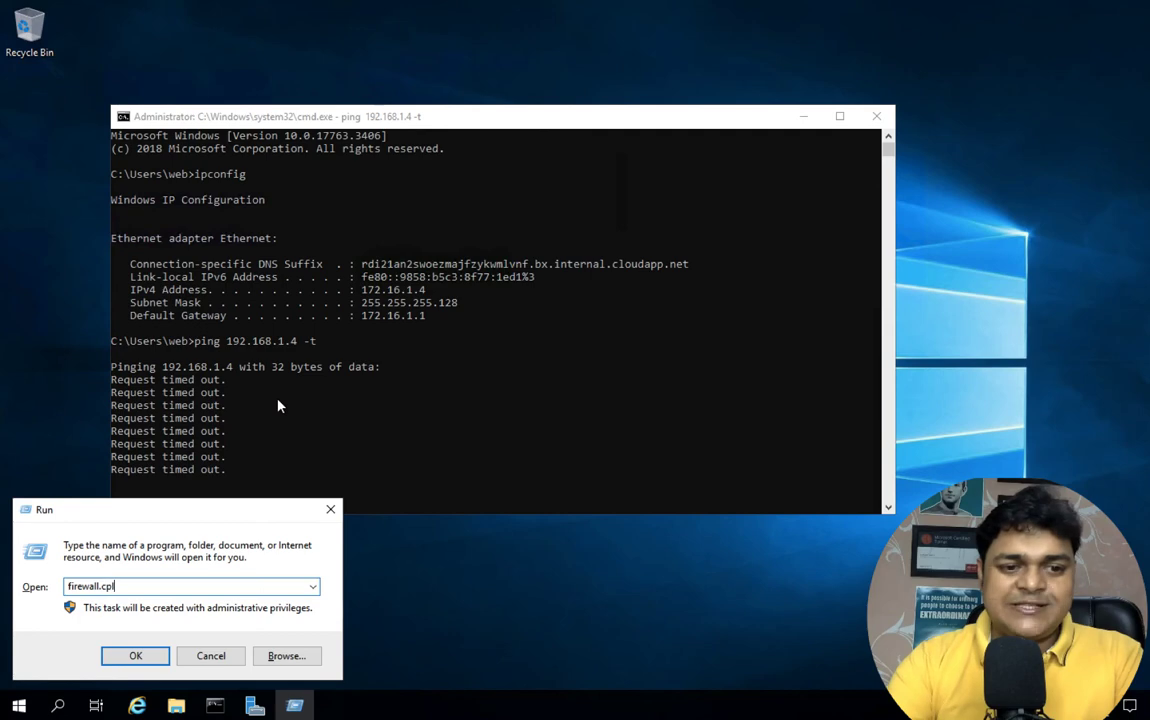
{"action": "key", "text": "Return"}
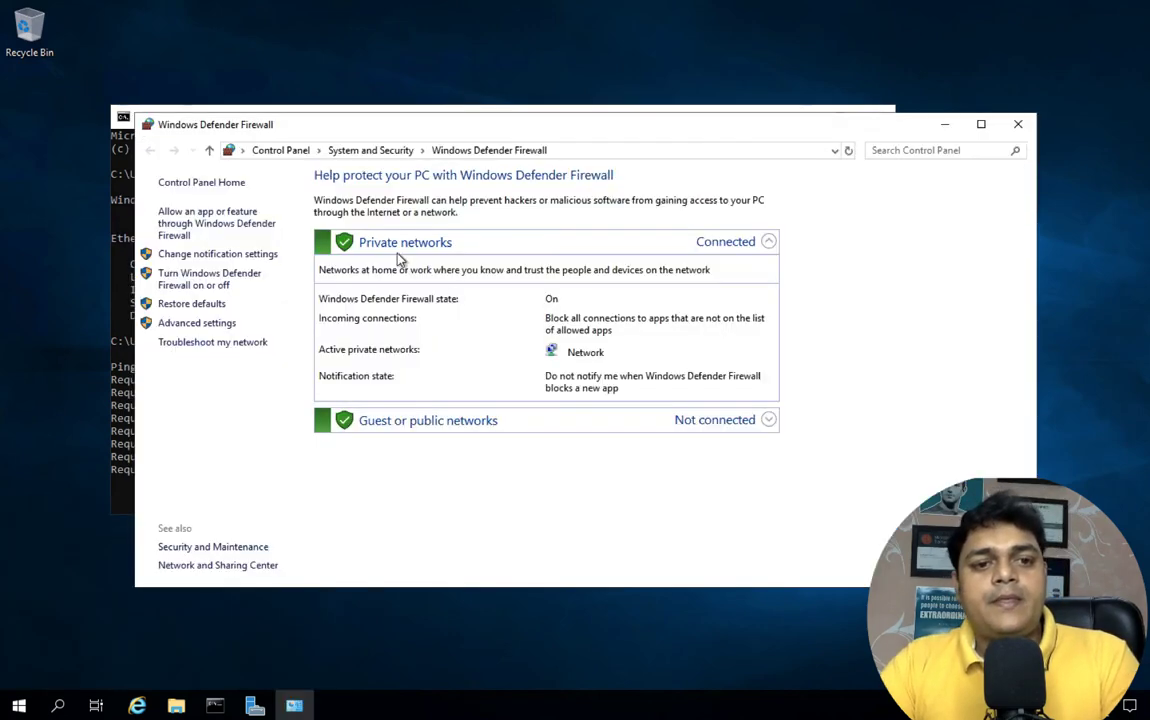
{"action": "left_click", "coordinate": [222, 284]}
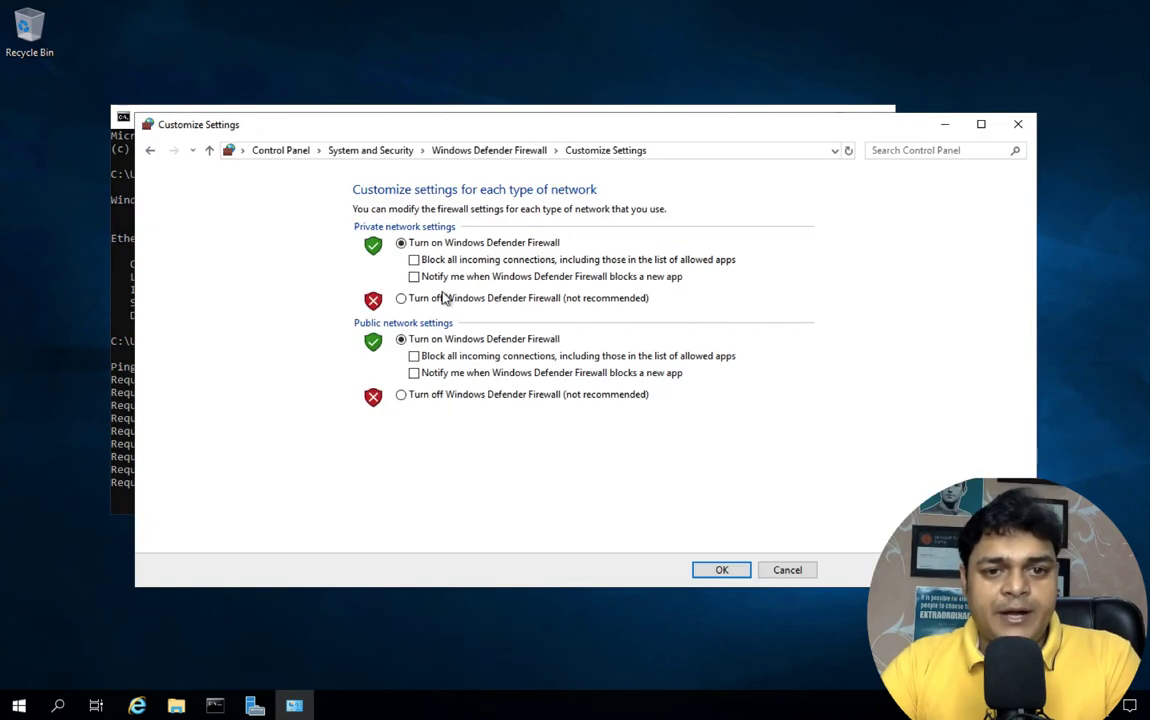
{"action": "left_click", "coordinate": [401, 298]}
{"action": "left_click", "coordinate": [401, 394]}
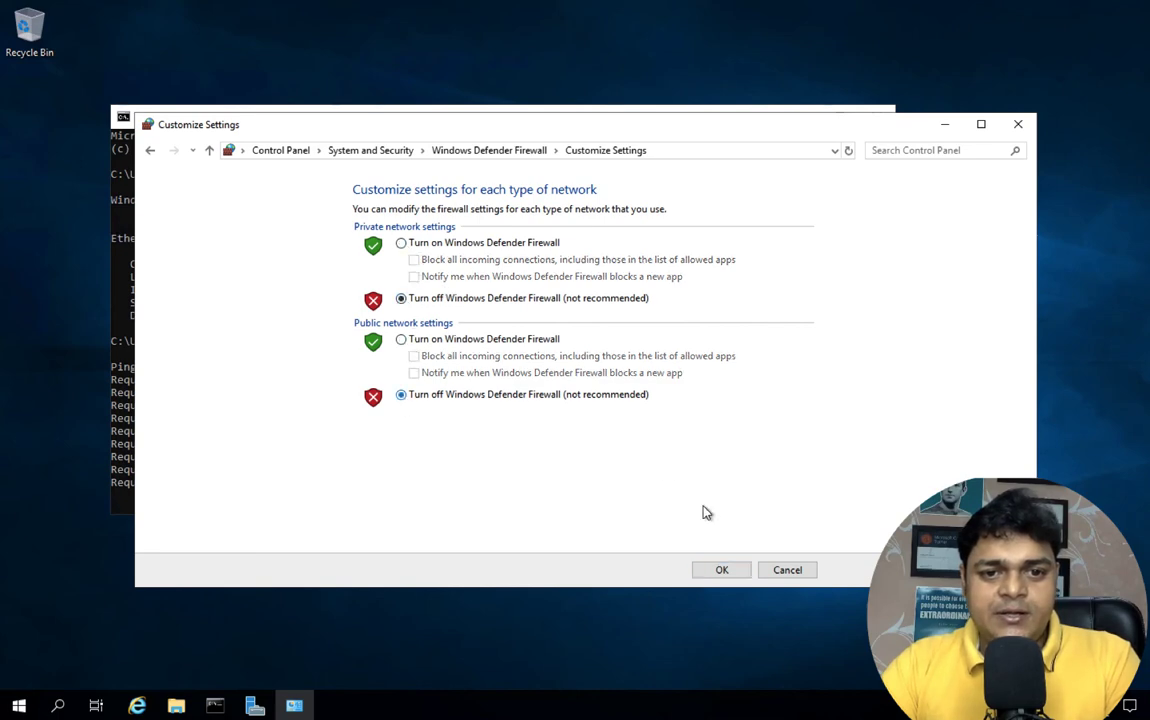
{"action": "left_click", "coordinate": [735, 577]}
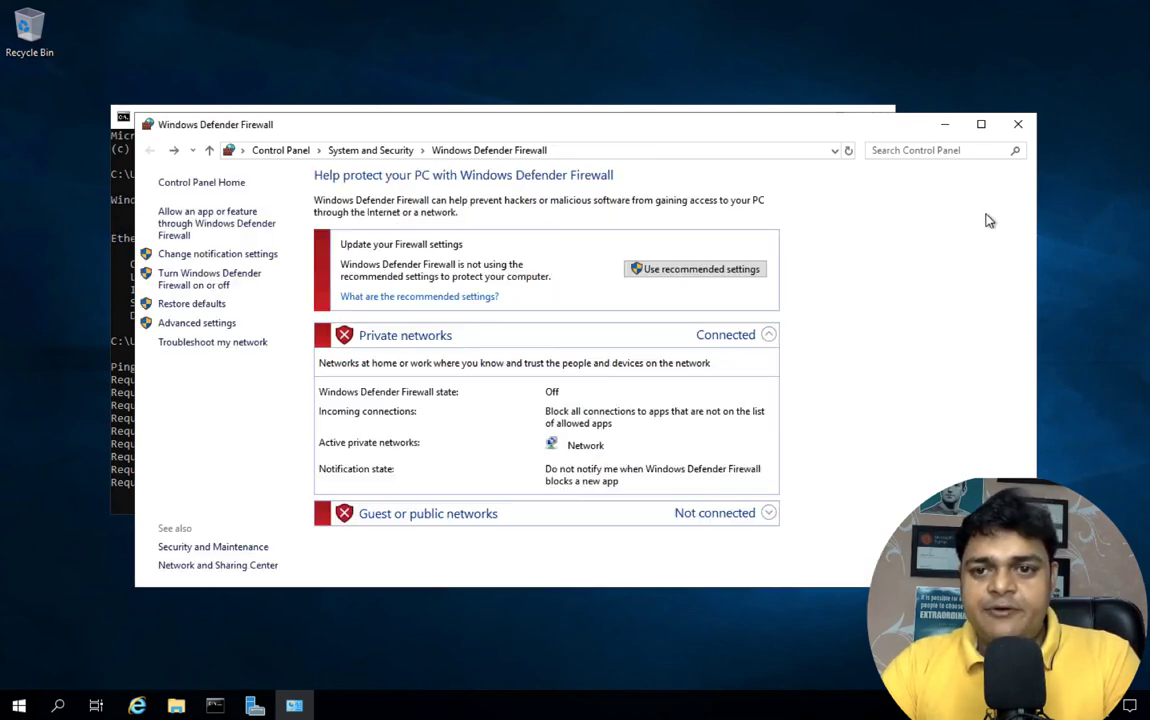
{"action": "left_click", "coordinate": [1019, 122]}
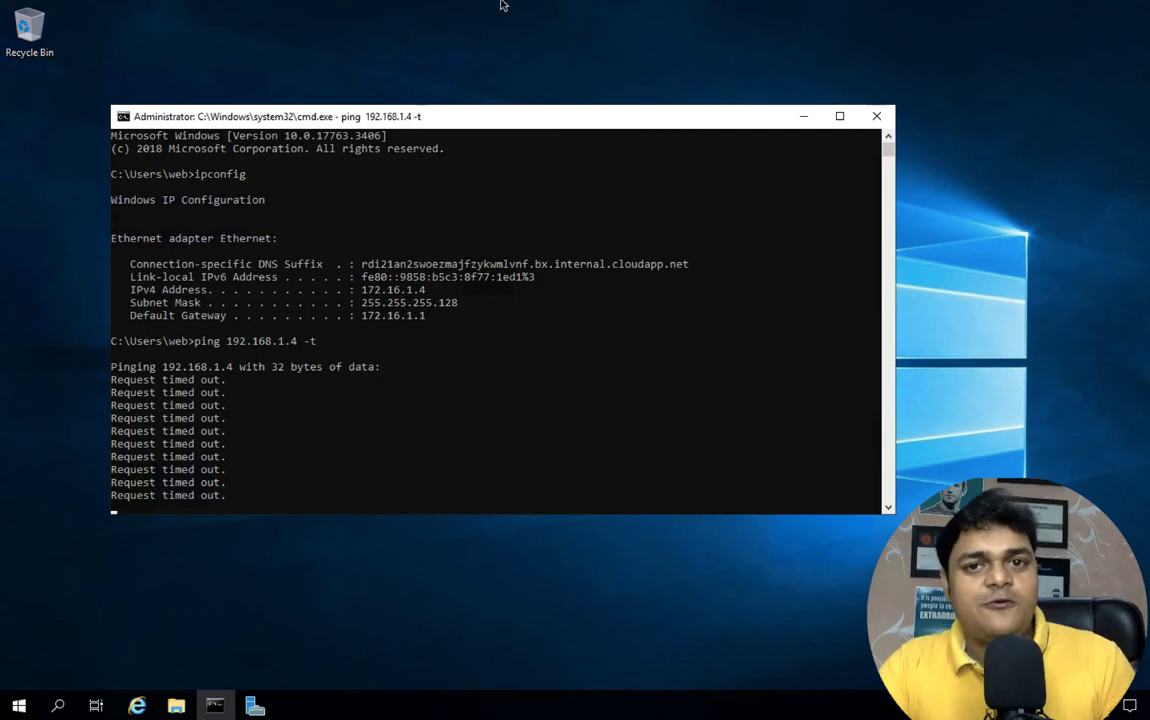
{"action": "left_click", "coordinate": [757, 9]}
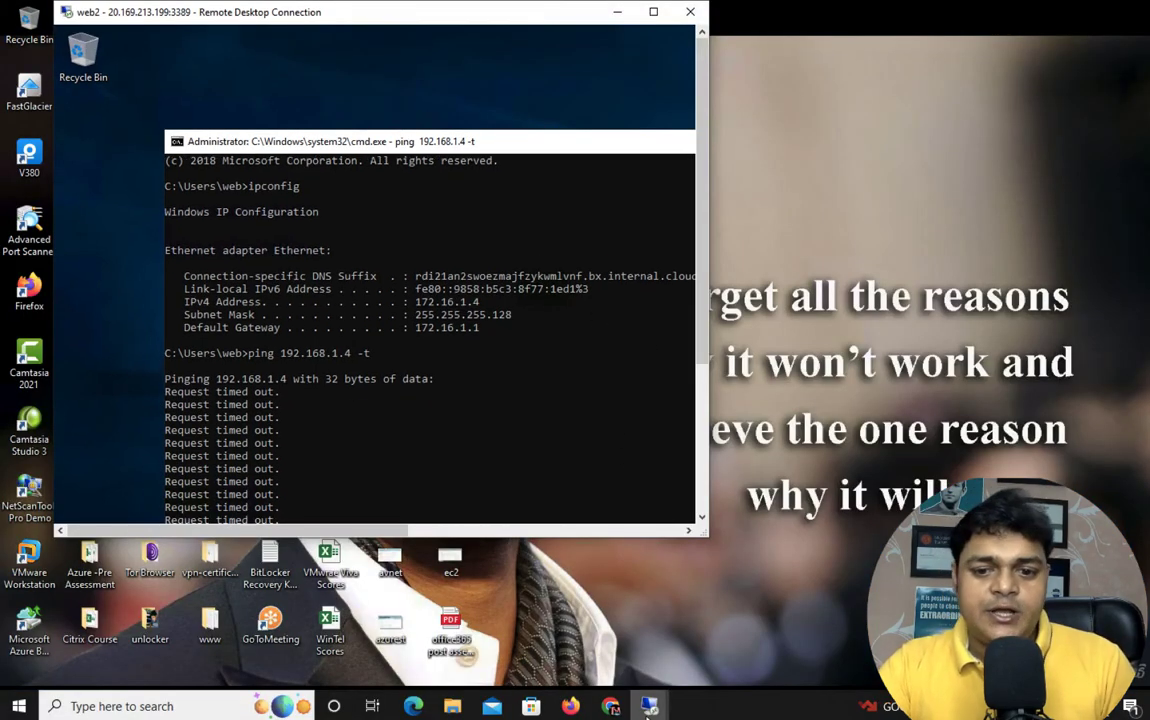
Minimize both the web1 and web2 sessions and switch back to the Azure portal browser
{"action": "mouse_move", "coordinate": [649, 706]}
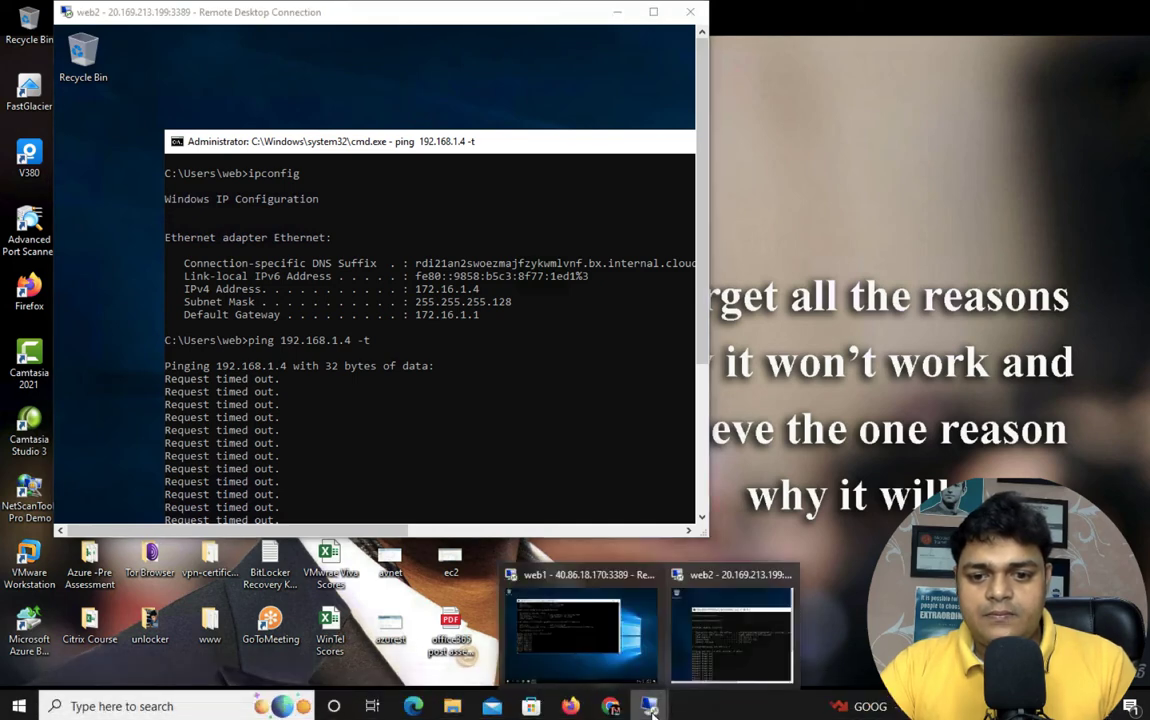
{"action": "left_click", "coordinate": [565, 657]}
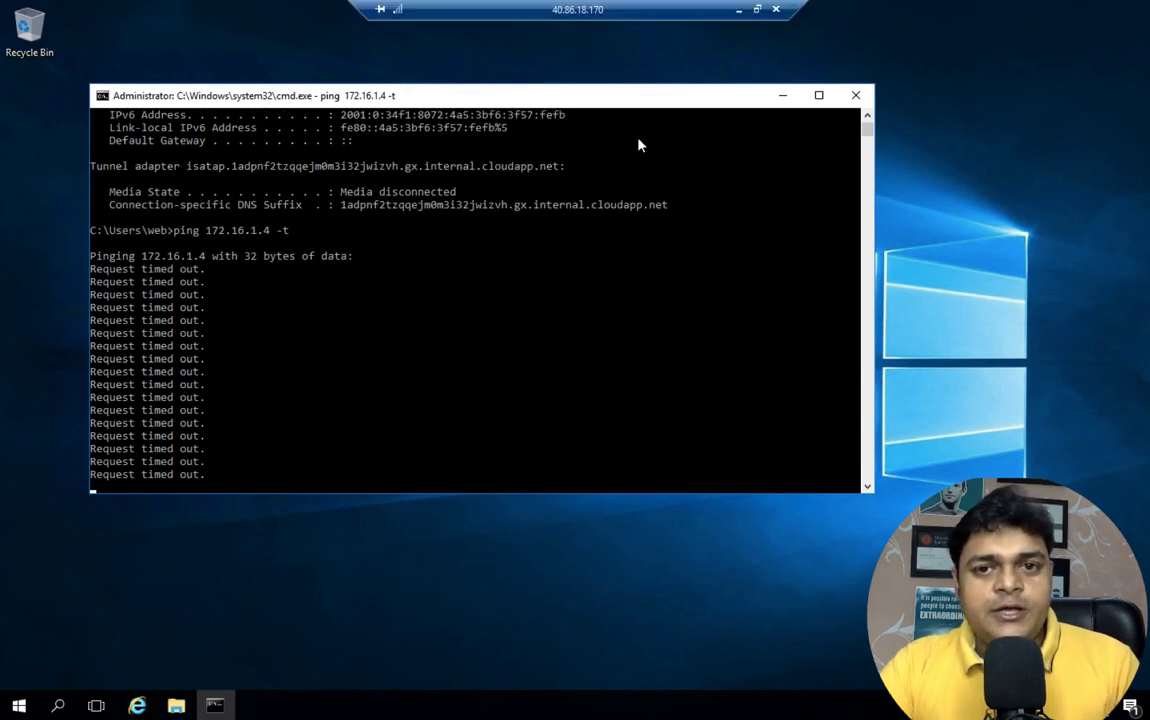
{"action": "left_click", "coordinate": [736, 10]}
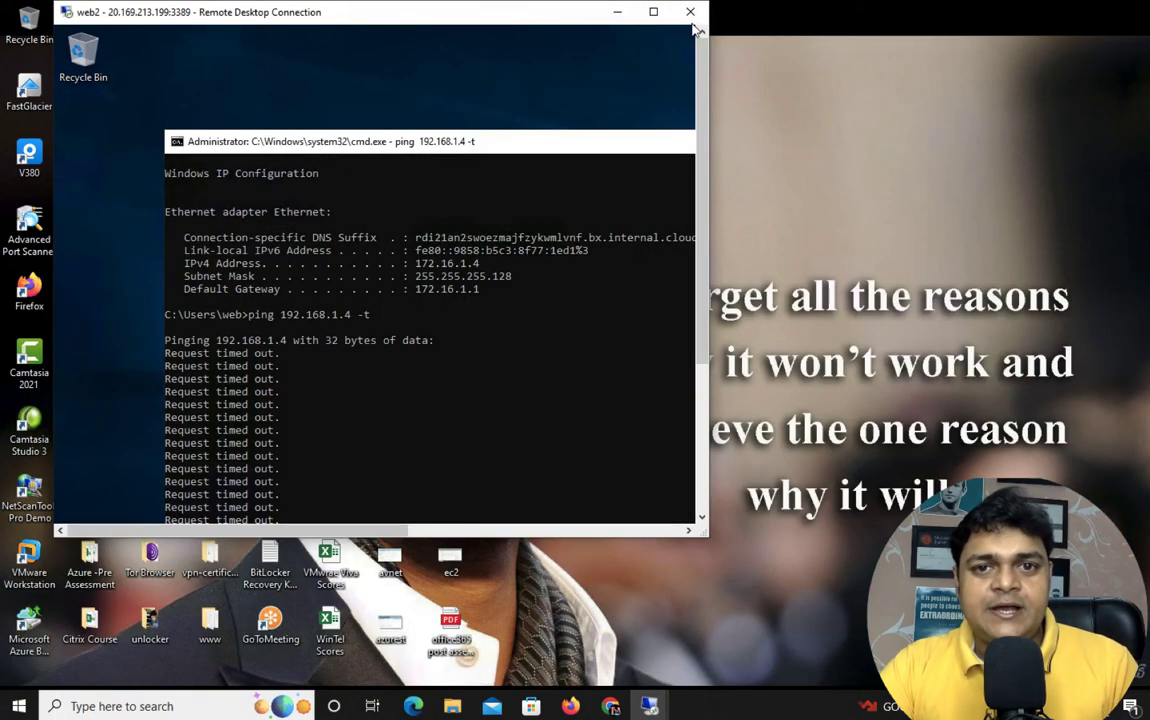
{"action": "left_click", "coordinate": [617, 12]}
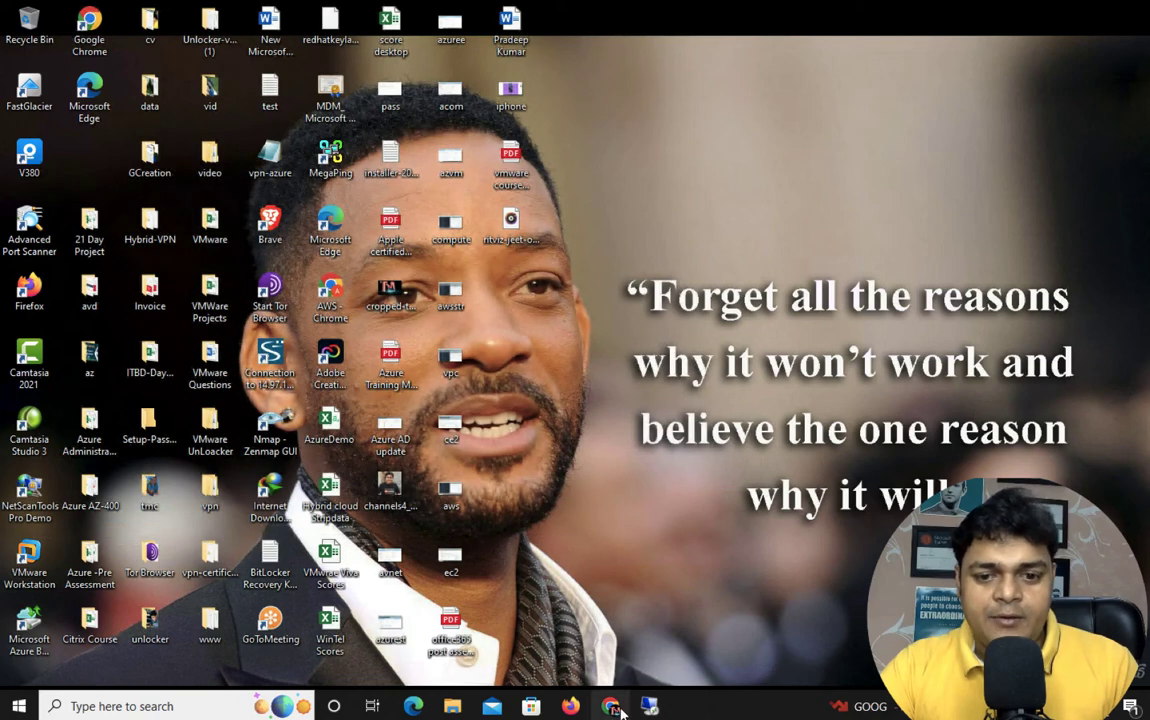
{"action": "key", "text": "alt+Tab"}
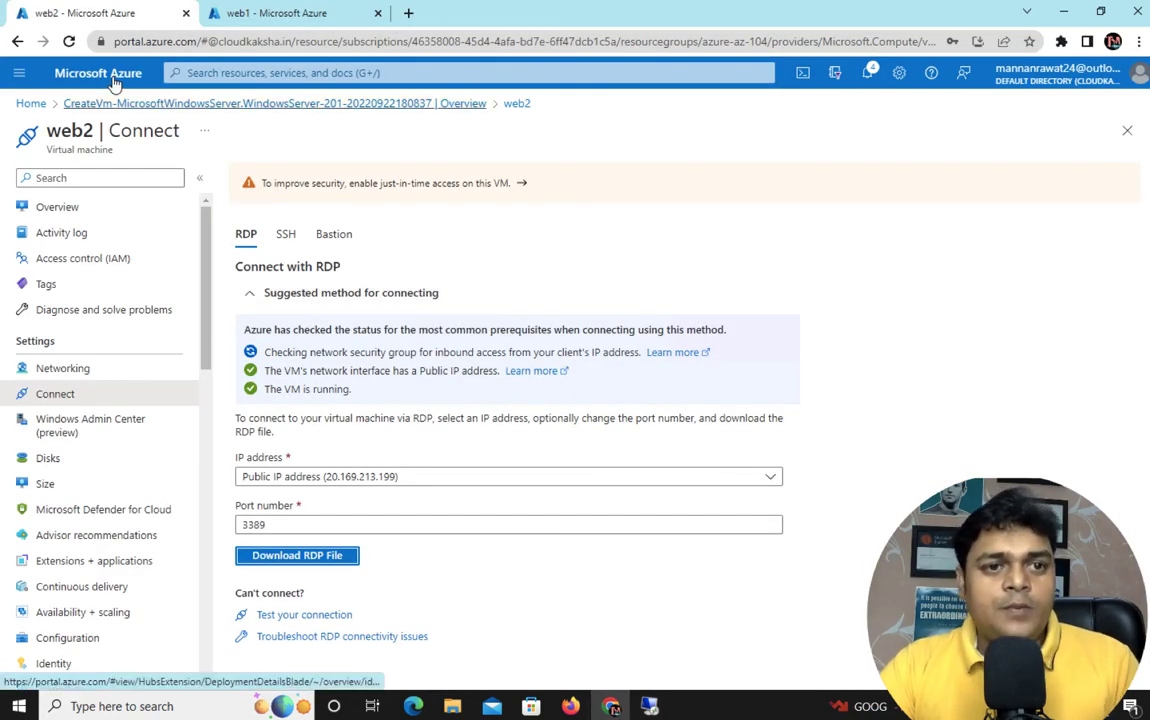
From the portal home, go to Virtual networks > class-v-net > Peerings and add a peering
{"action": "left_click", "coordinate": [105, 75]}
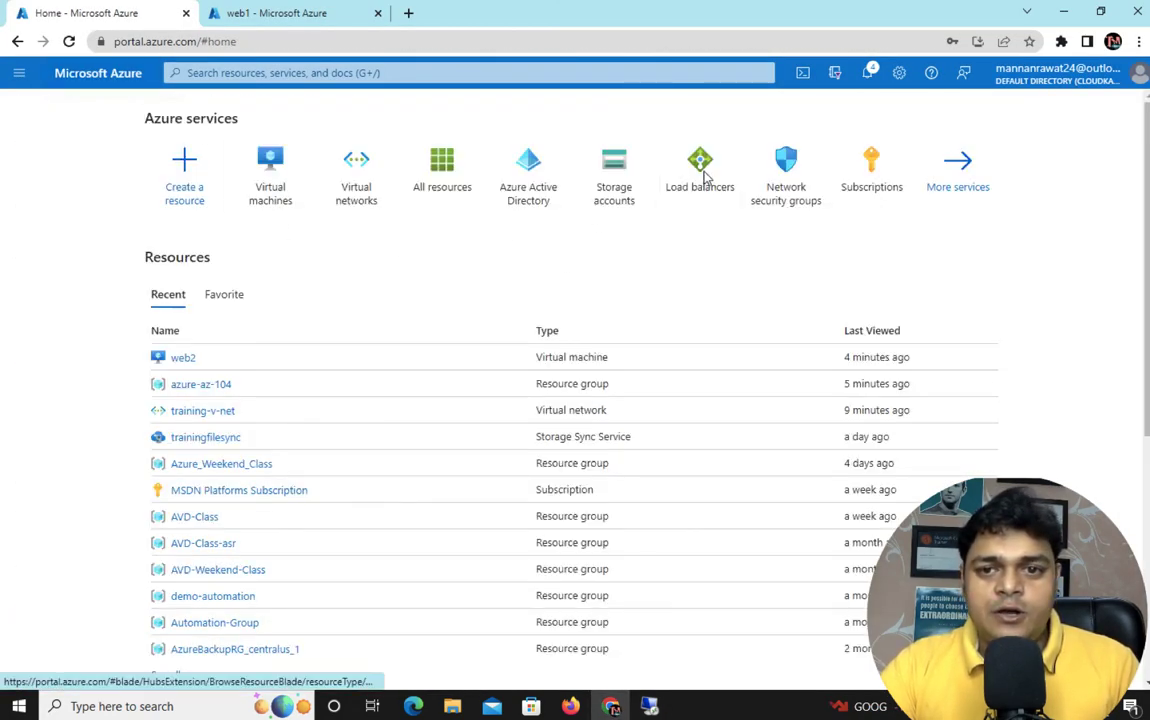
{"action": "left_click", "coordinate": [375, 170]}
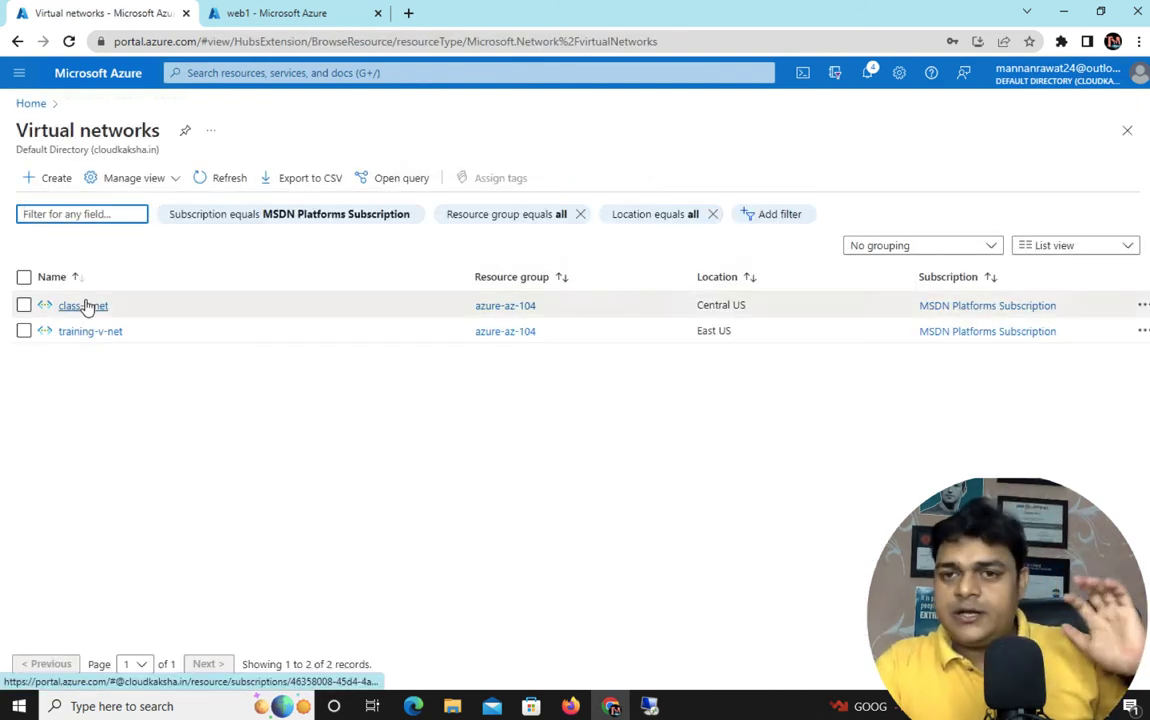
{"action": "left_click", "coordinate": [85, 306]}
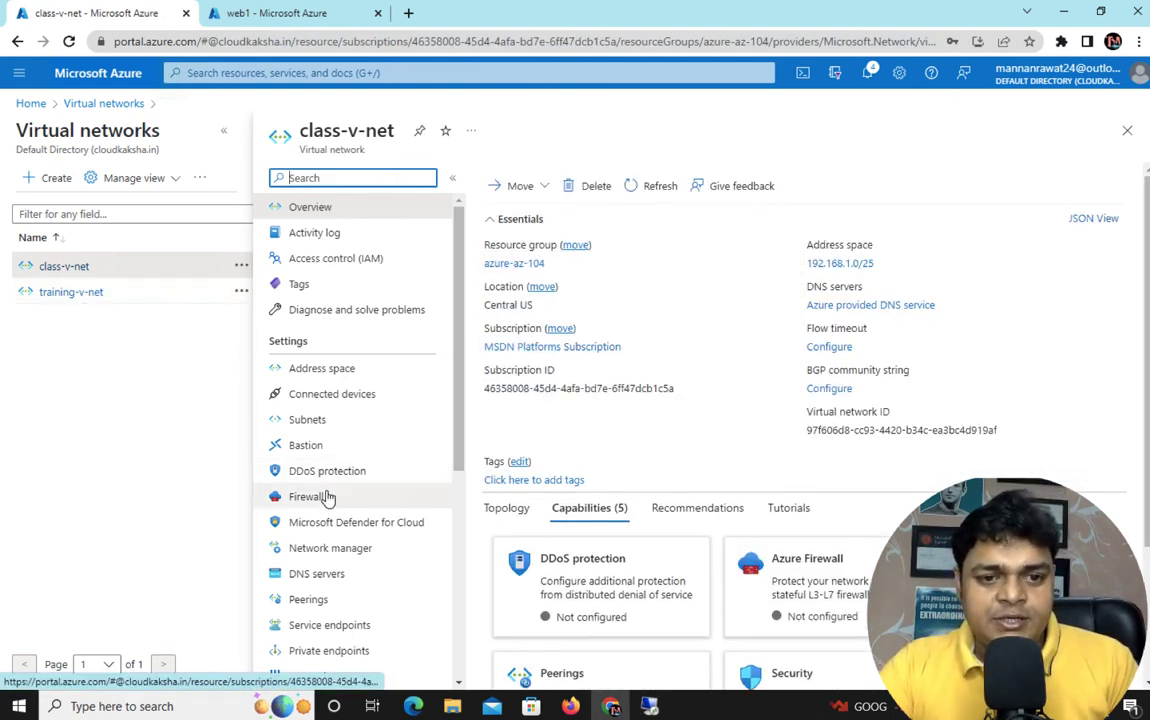
{"action": "scroll", "coordinate": [300, 495], "scroll_direction": "down", "scroll_amount": 3}
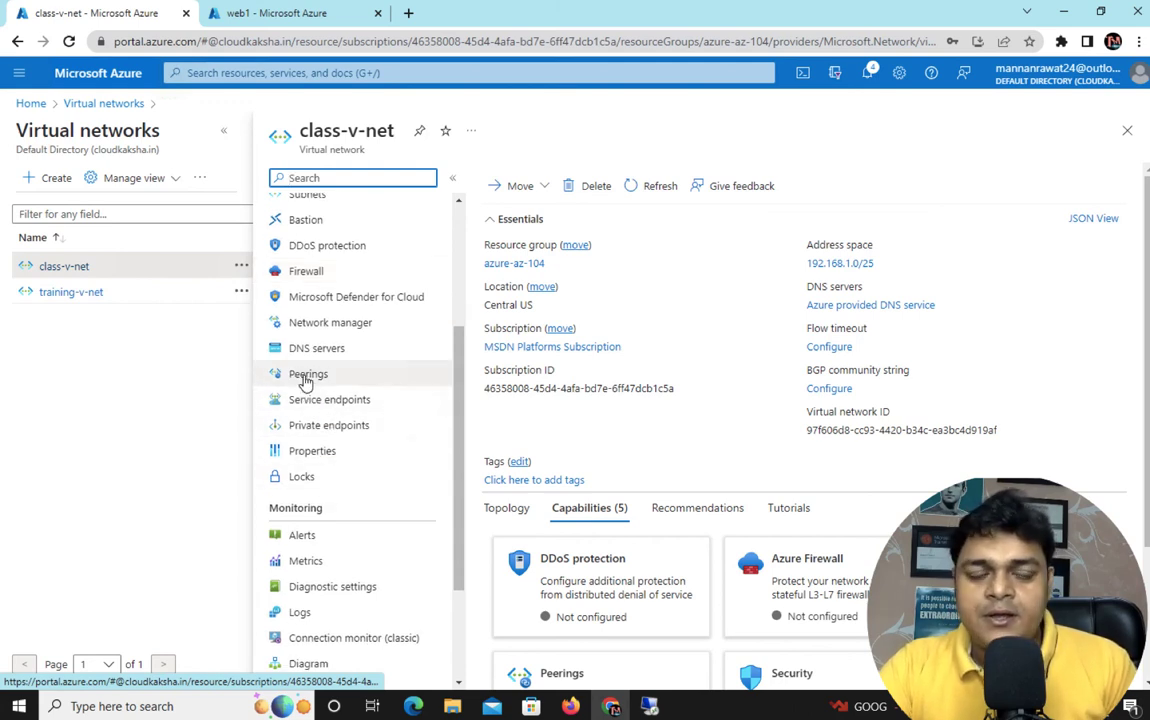
{"action": "left_click", "coordinate": [305, 380]}
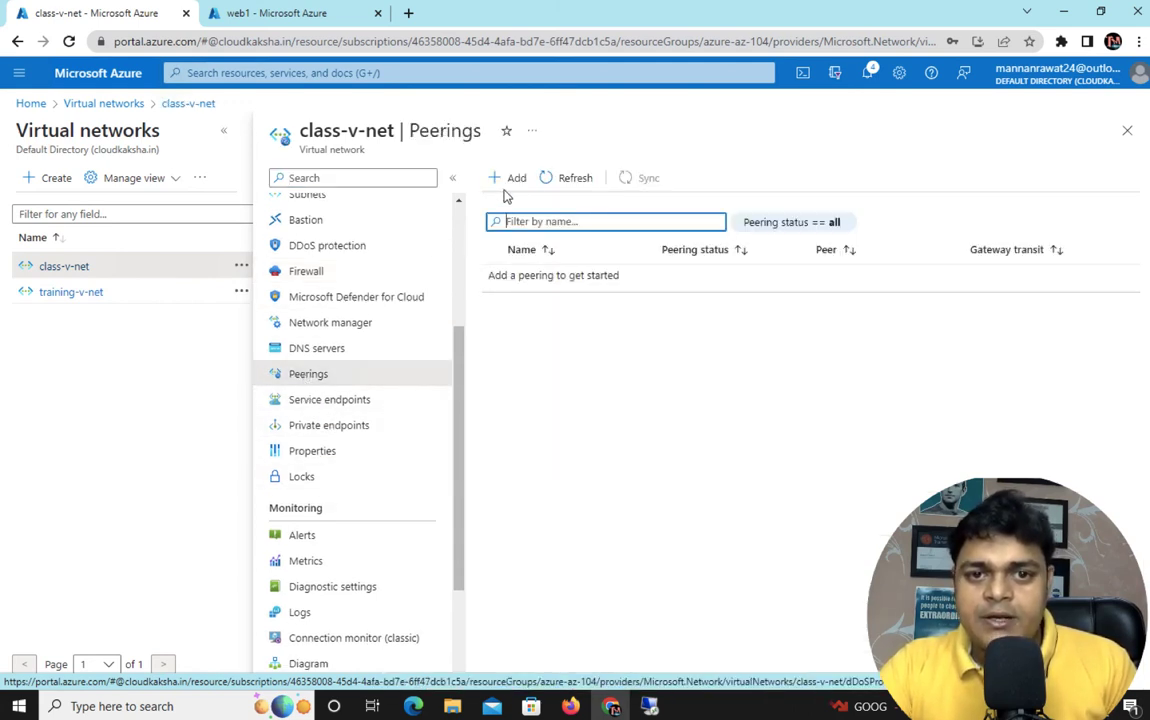
{"action": "left_click", "coordinate": [509, 183]}
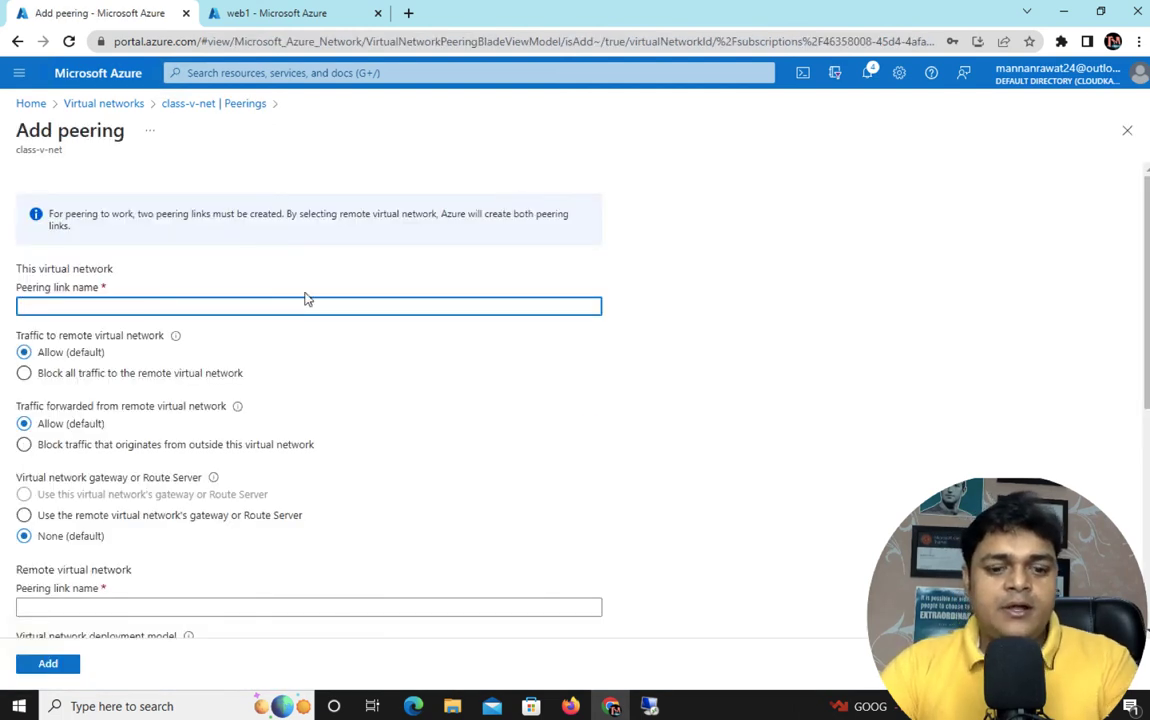
Name this peering link 'training' and the remote peering link 'test'
{"action": "type", "text": "c"}
{"action": "key", "text": "BackSpace"}
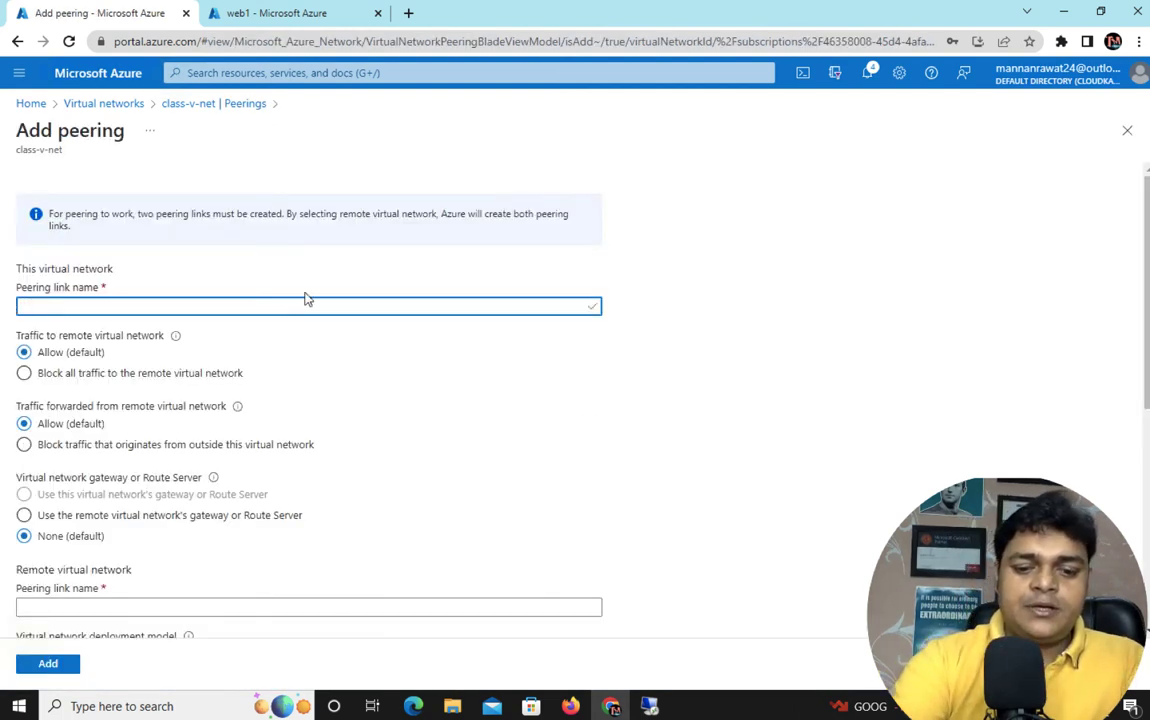
{"action": "type", "text": "training"}
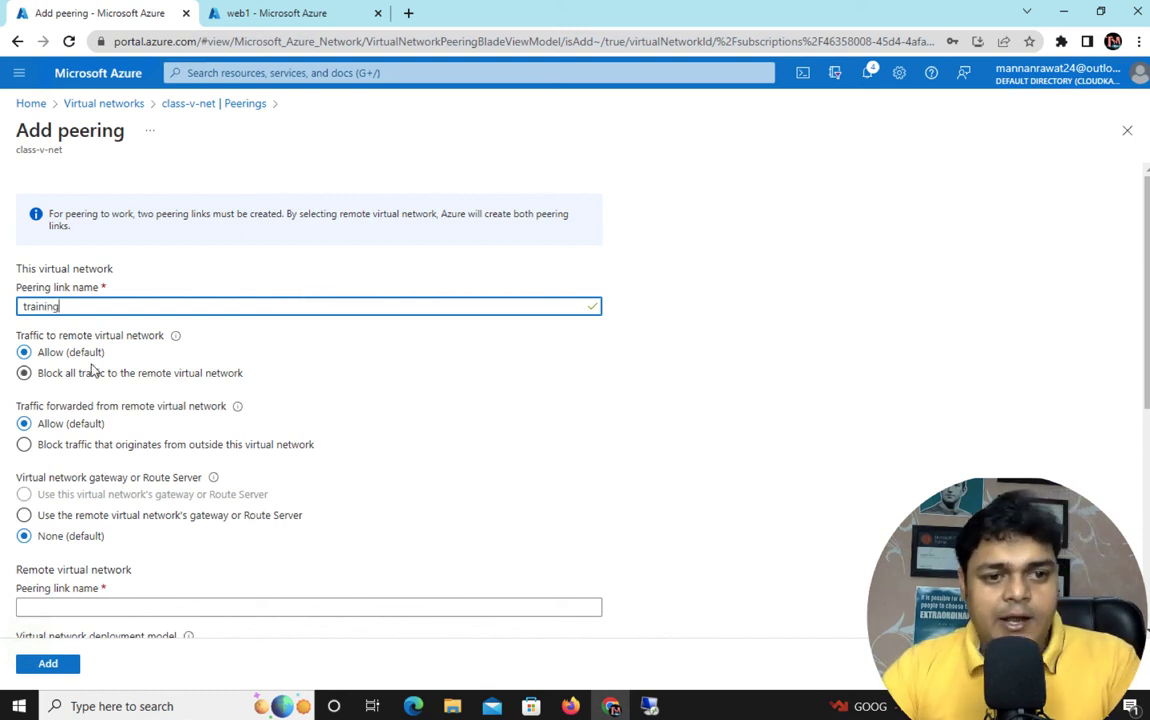
{"action": "scroll", "coordinate": [77, 540], "scroll_direction": "down", "scroll_amount": 2}
{"action": "left_click", "coordinate": [67, 513]}
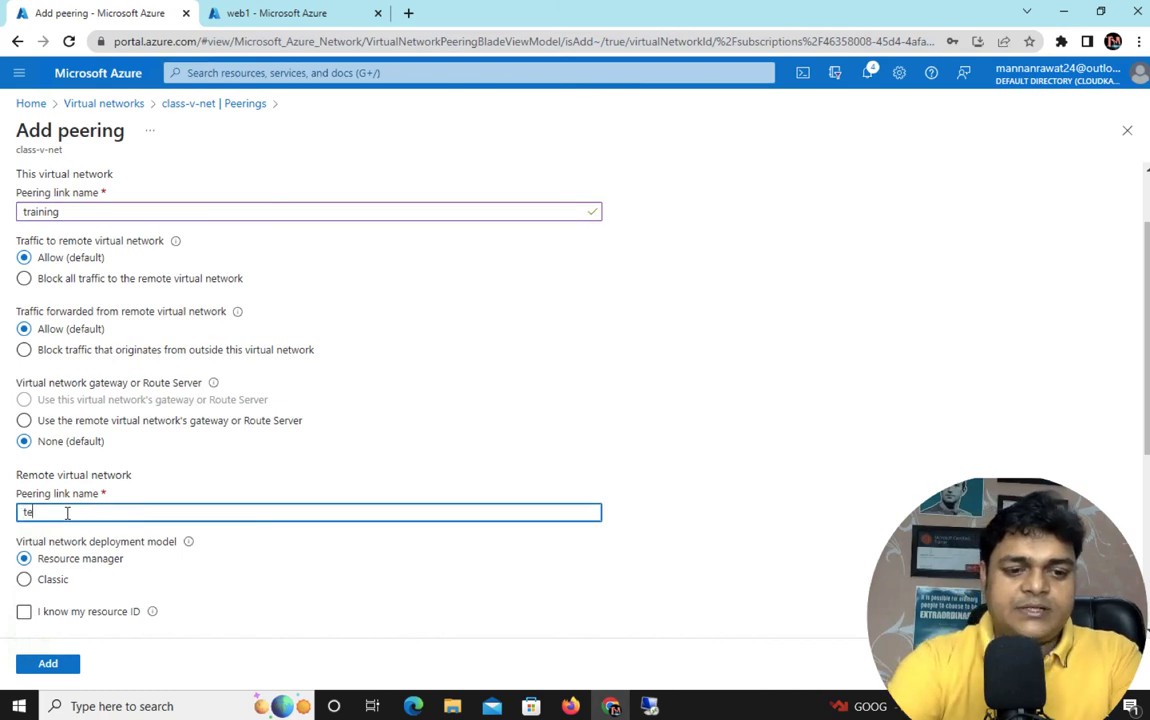
{"action": "scroll", "coordinate": [100, 520], "scroll_direction": "down", "scroll_amount": 5}
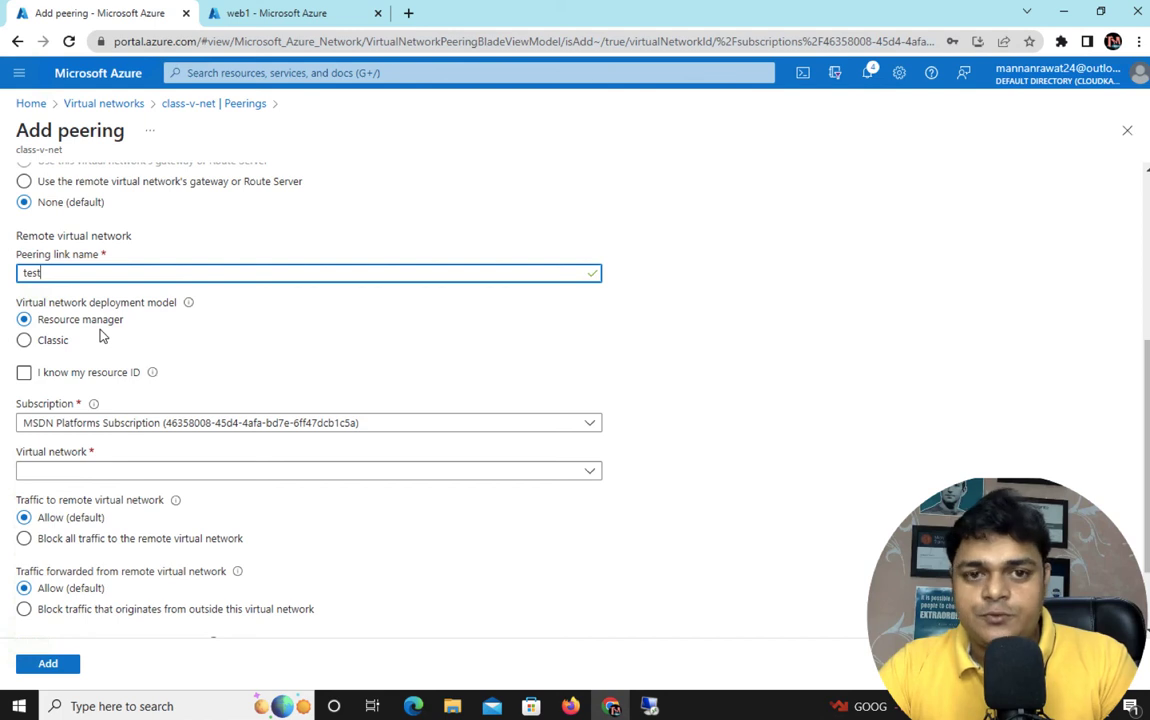
Select training-v-net as the remote virtual network and create the peering
{"action": "left_click", "coordinate": [193, 471]}
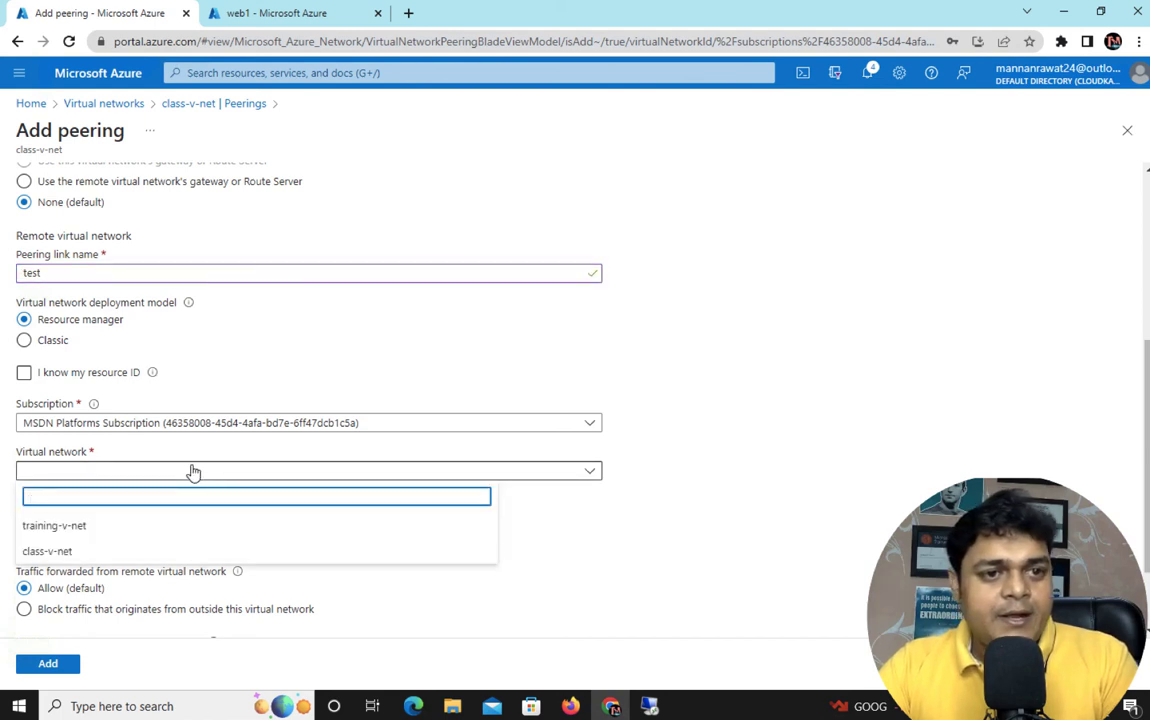
{"action": "left_click", "coordinate": [117, 475]}
{"action": "left_click", "coordinate": [108, 476]}
{"action": "left_click", "coordinate": [60, 526]}
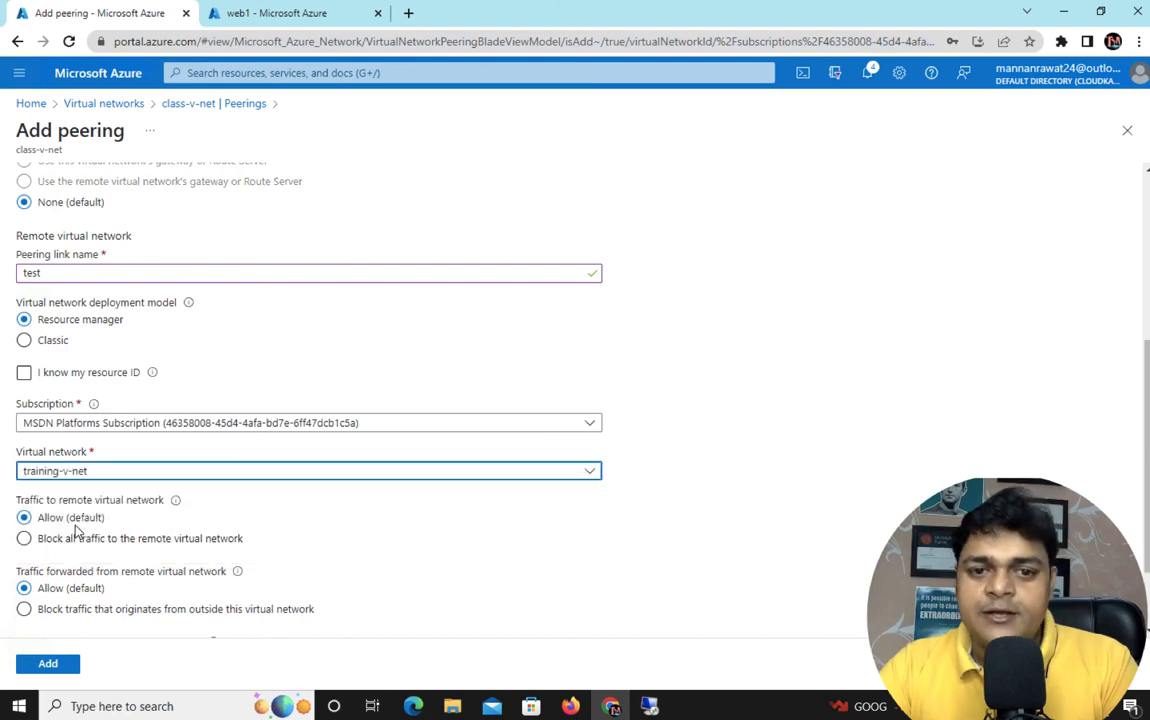
{"action": "scroll", "coordinate": [154, 576], "scroll_direction": "down", "scroll_amount": 1}
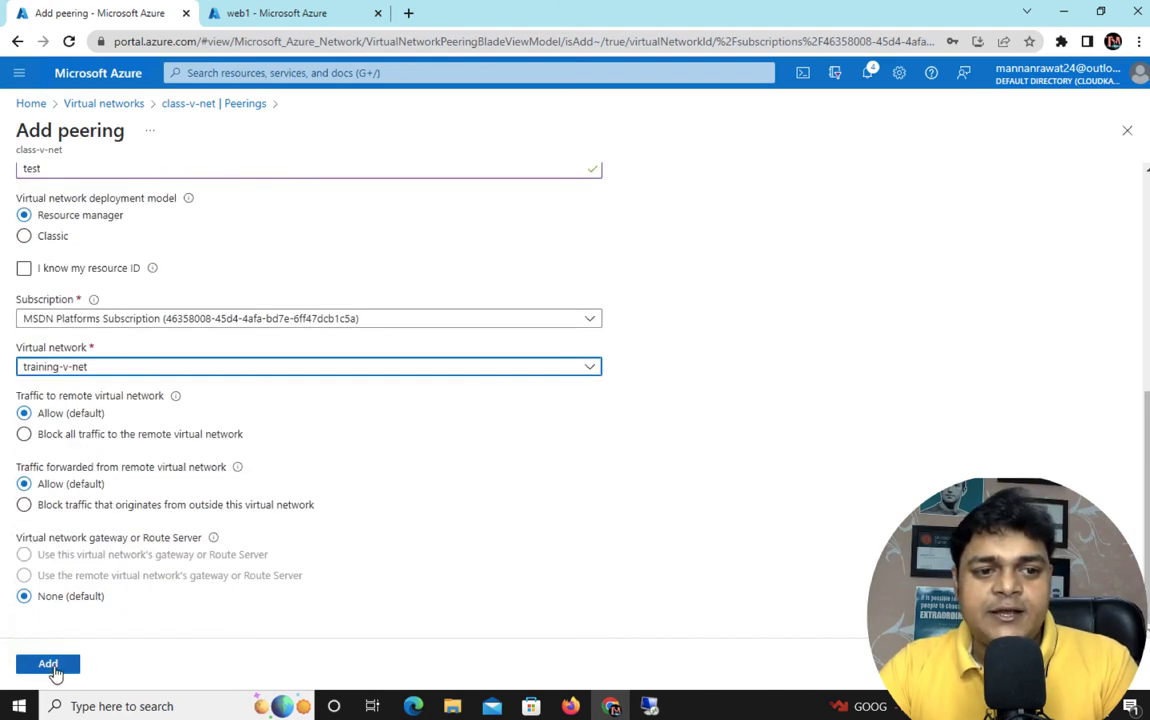
{"action": "left_click", "coordinate": [48, 664]}
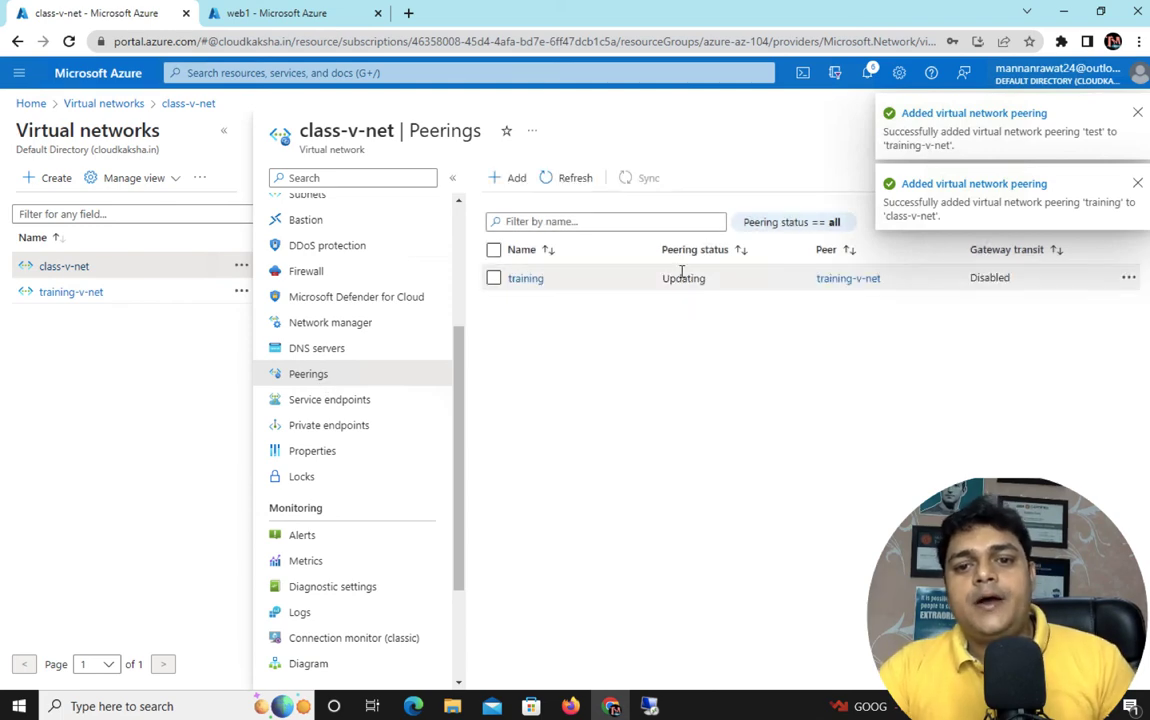
Bring up the web1 remote session and shrink it from full screen into a window
{"action": "left_click", "coordinate": [649, 706]}
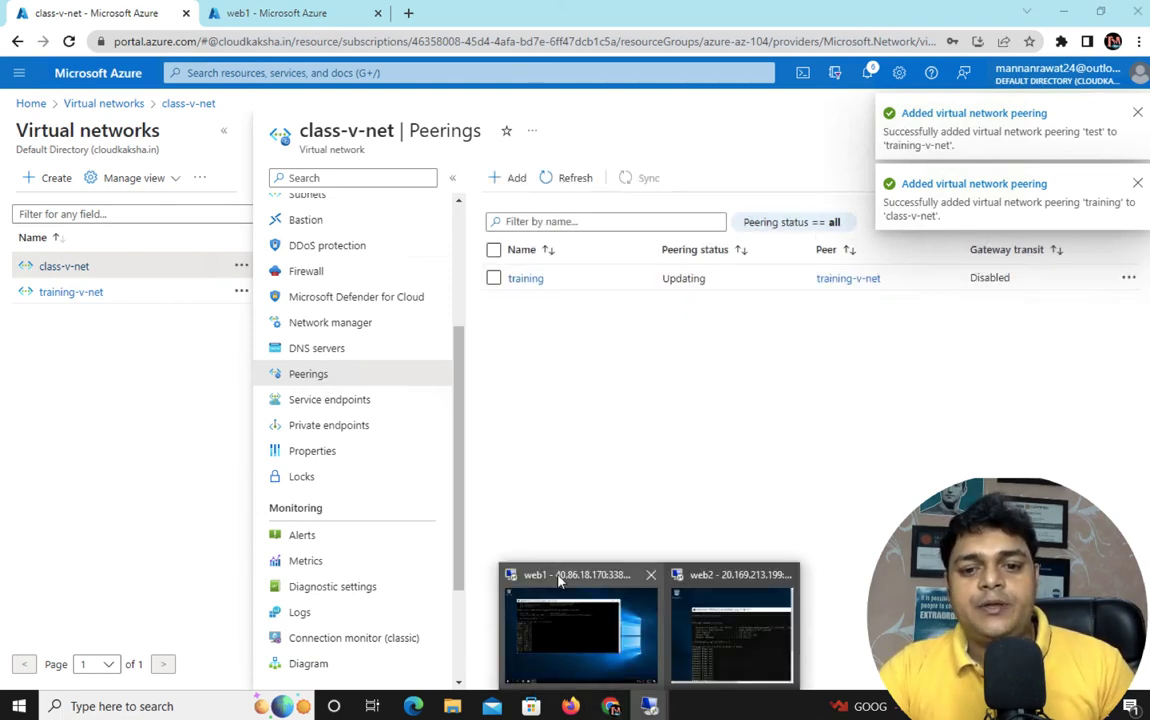
{"action": "left_click", "coordinate": [557, 575]}
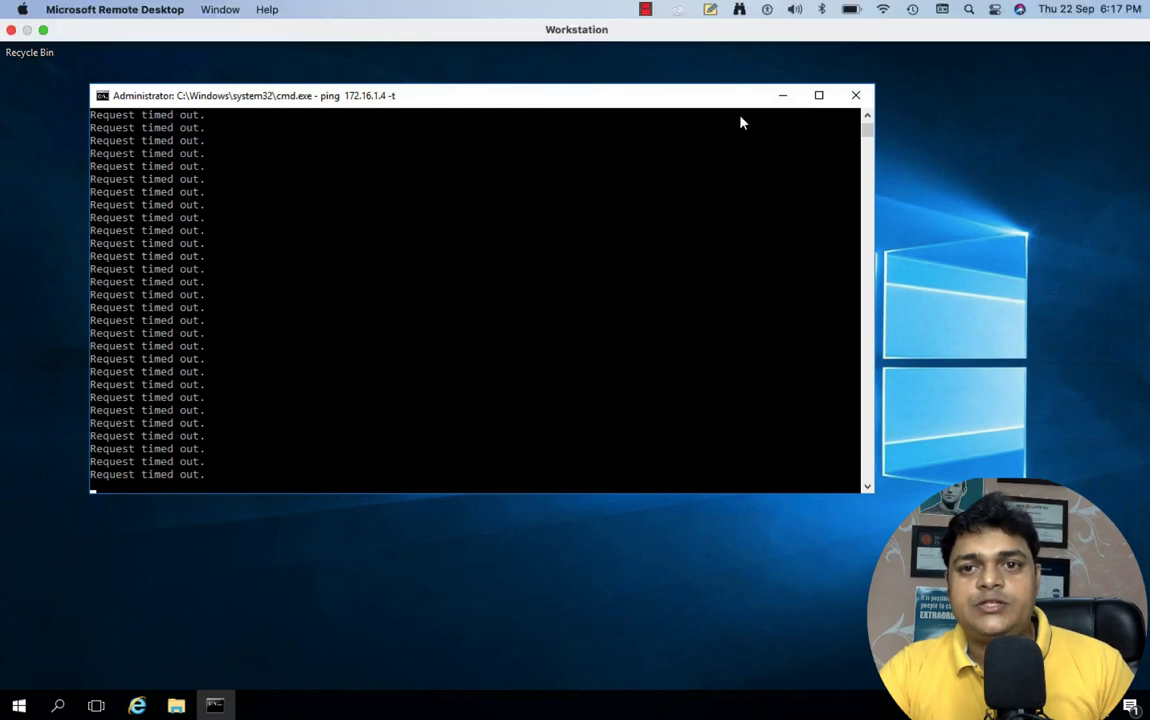
{"action": "left_click", "coordinate": [759, 10]}
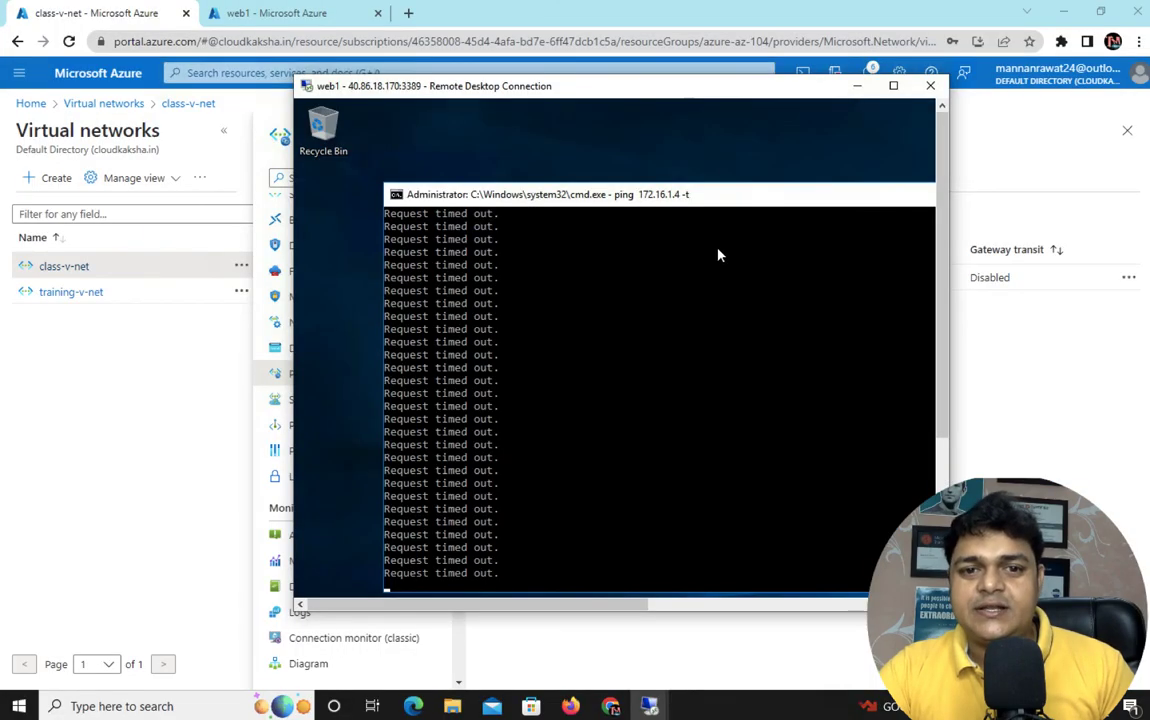
{"action": "left_click_drag", "start_coordinate": [617, 90], "coordinate": [320, 6]}
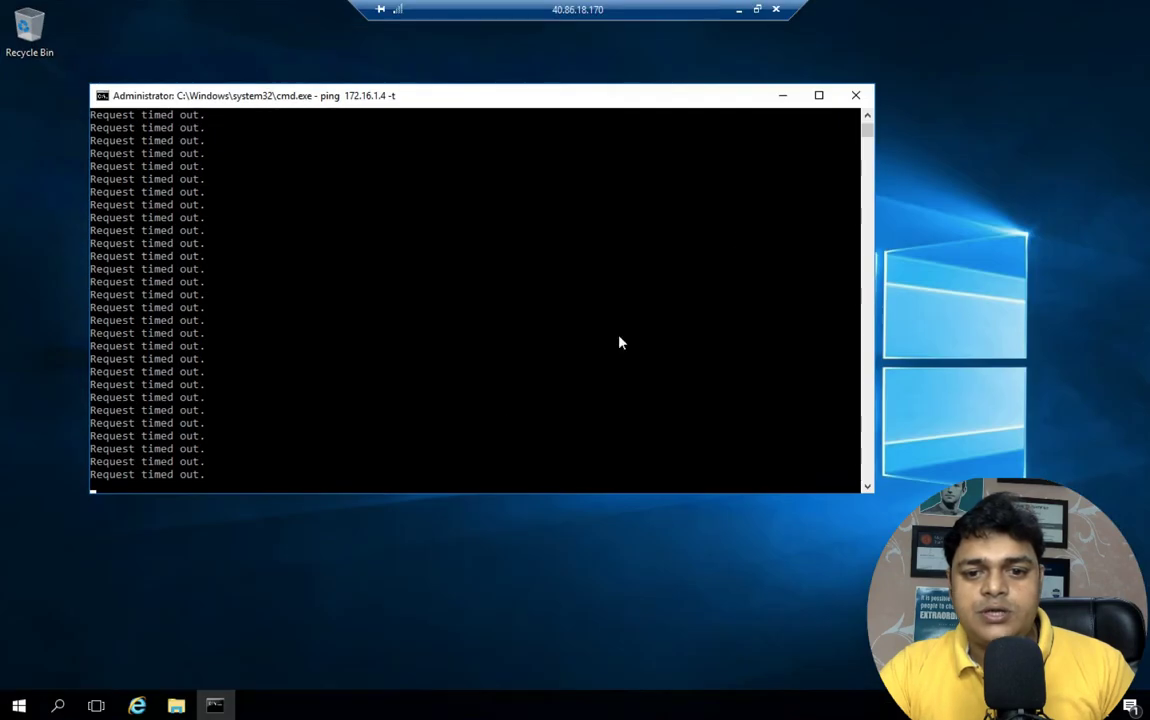
Place web1 beside web2 with both pings getting replies, then switch to the Mac desktop
{"action": "left_click", "coordinate": [759, 10]}
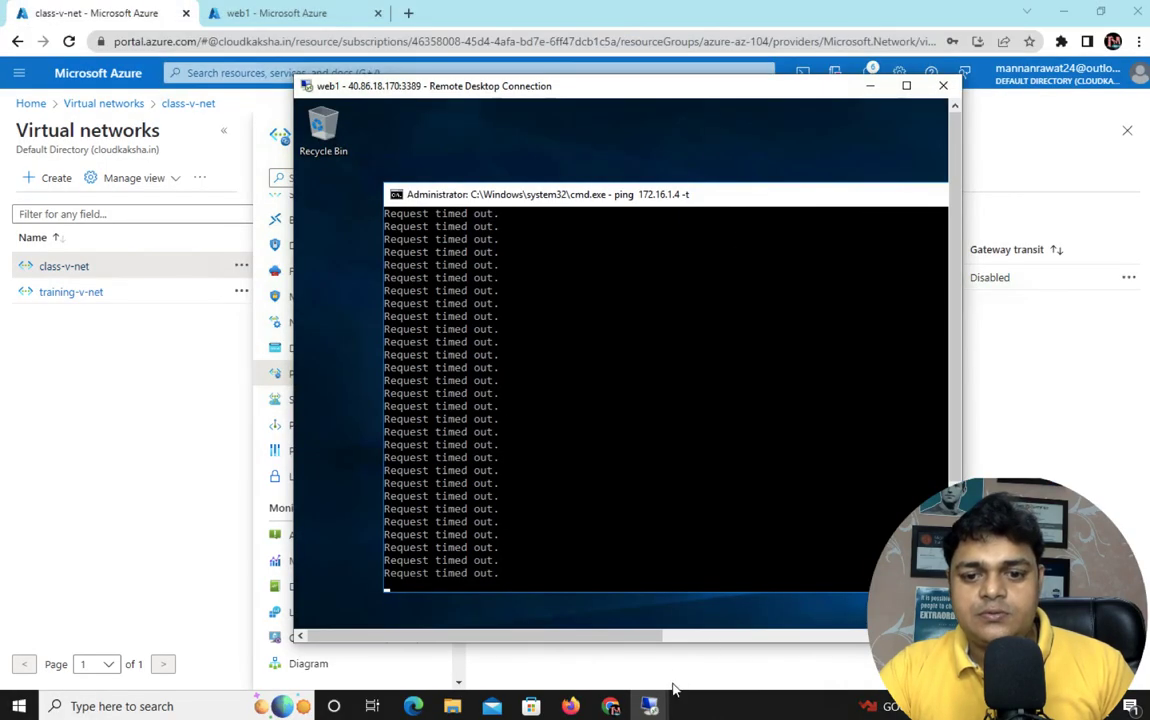
{"action": "mouse_move", "coordinate": [649, 705]}
{"action": "left_click", "coordinate": [724, 653]}
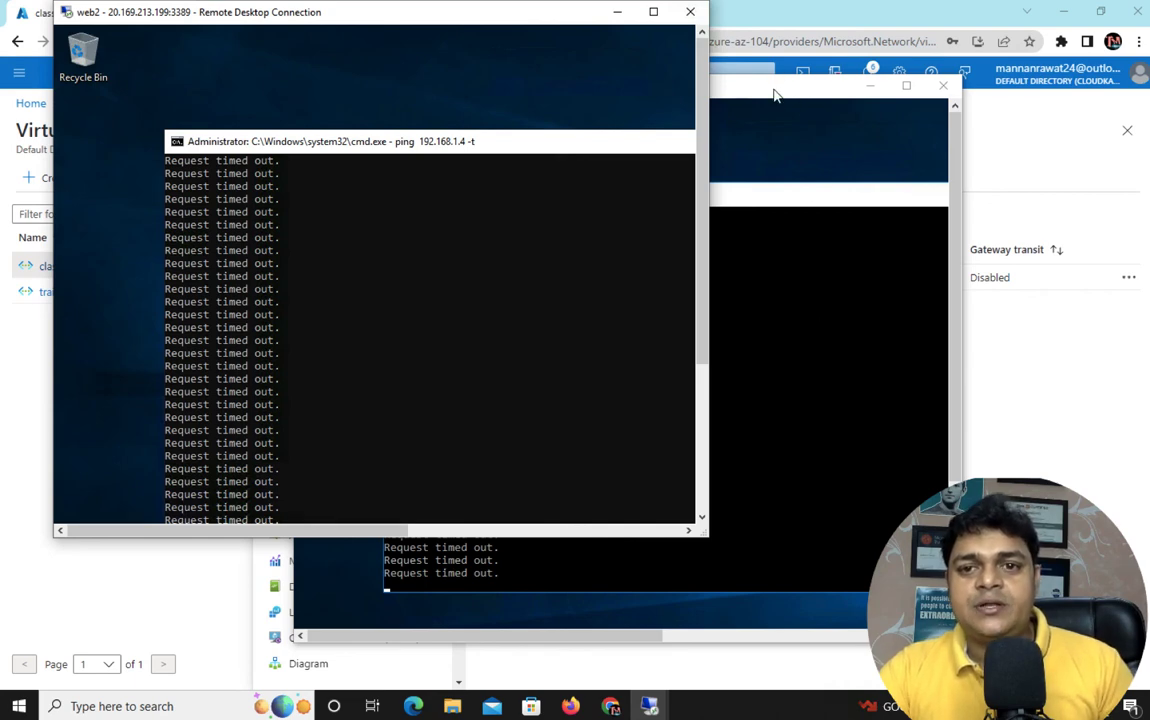
{"action": "left_click_drag", "start_coordinate": [774, 93], "coordinate": [1022, 70]}
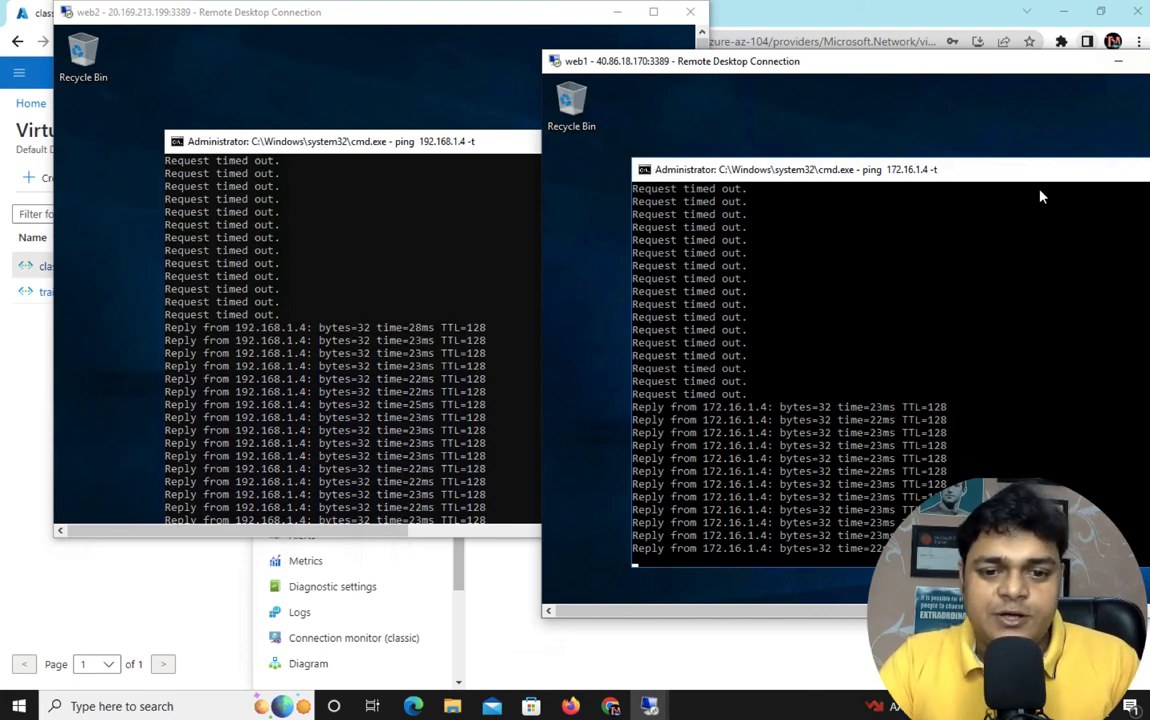
{"action": "key", "text": "ctrl+Left"}
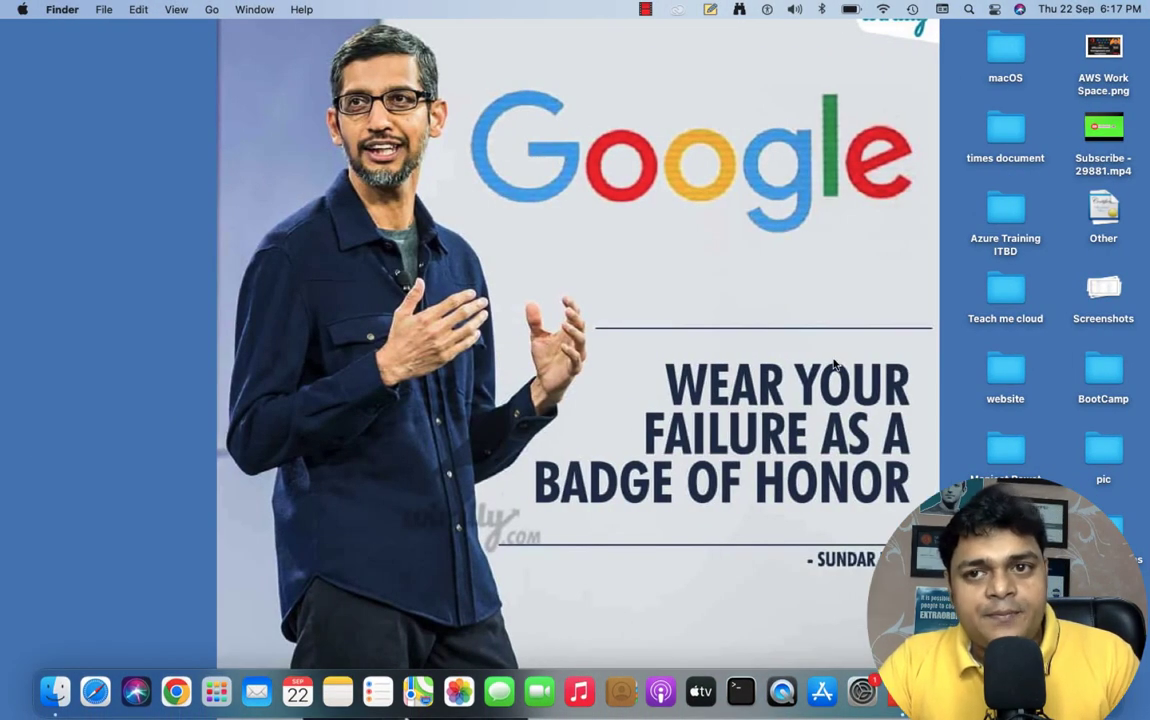